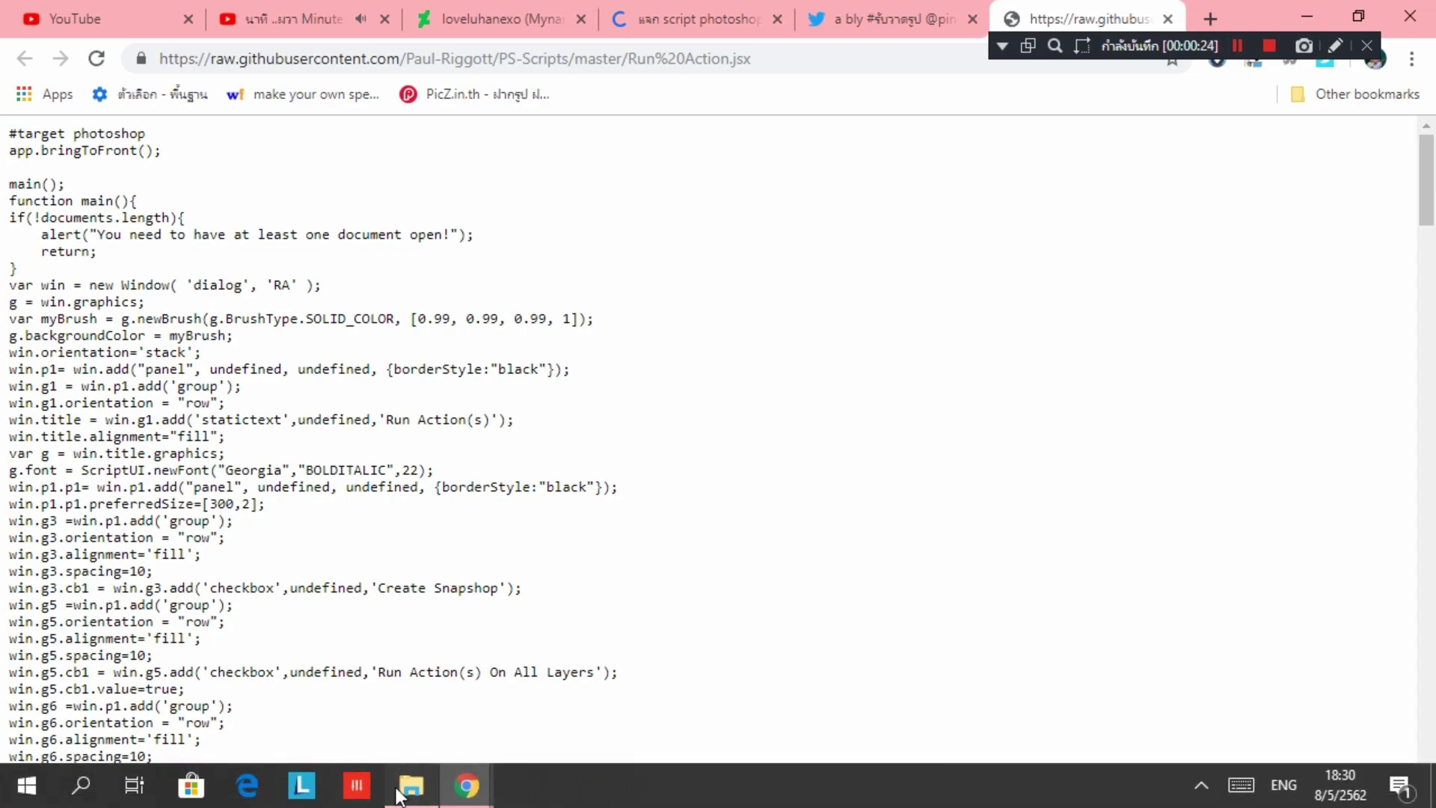
Step: Open the preset folder on drive G: in File Explorer
click(192, 782)
click(150, 591)
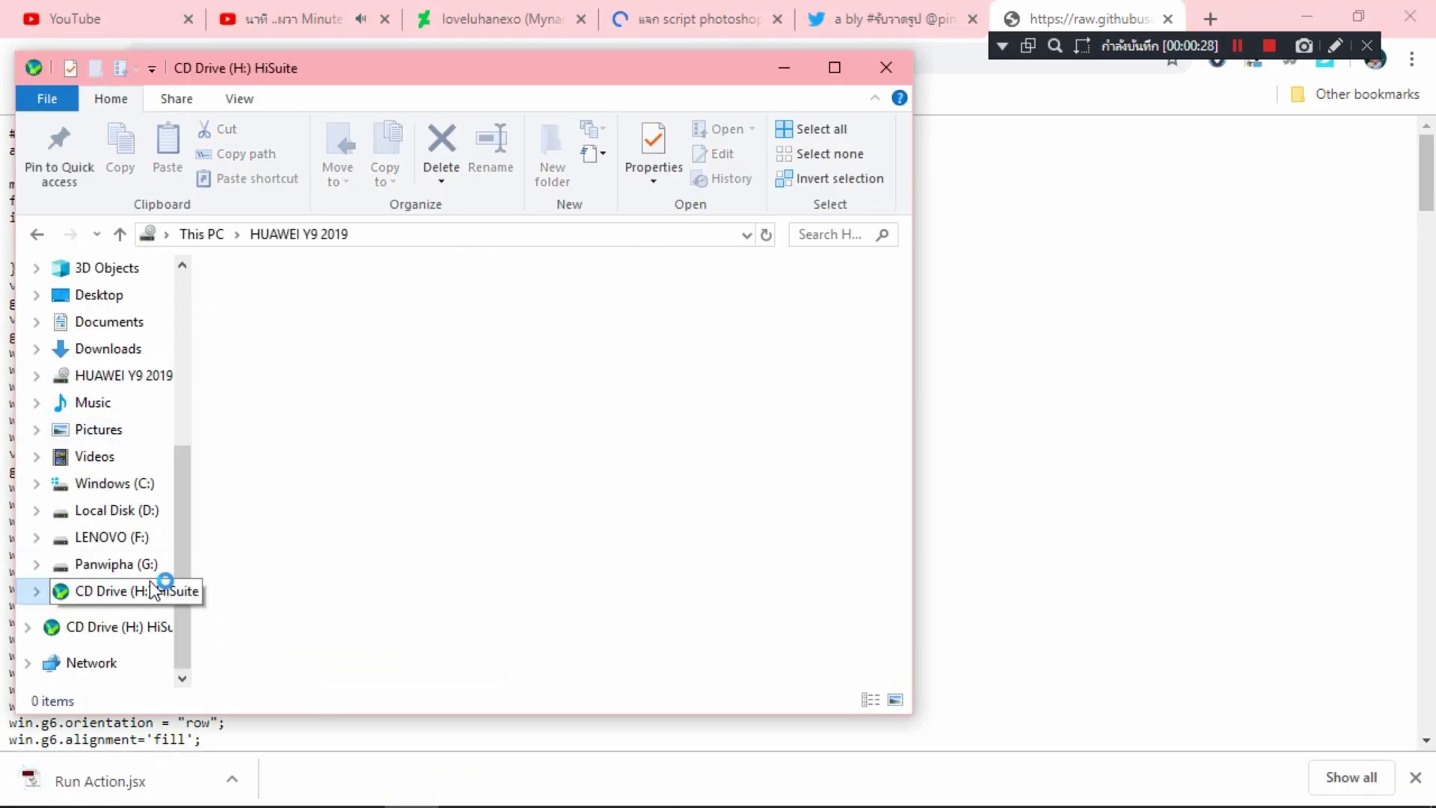
click(150, 564)
scroll(269, 606, down, 3)
click(404, 391)
double_click(404, 391)
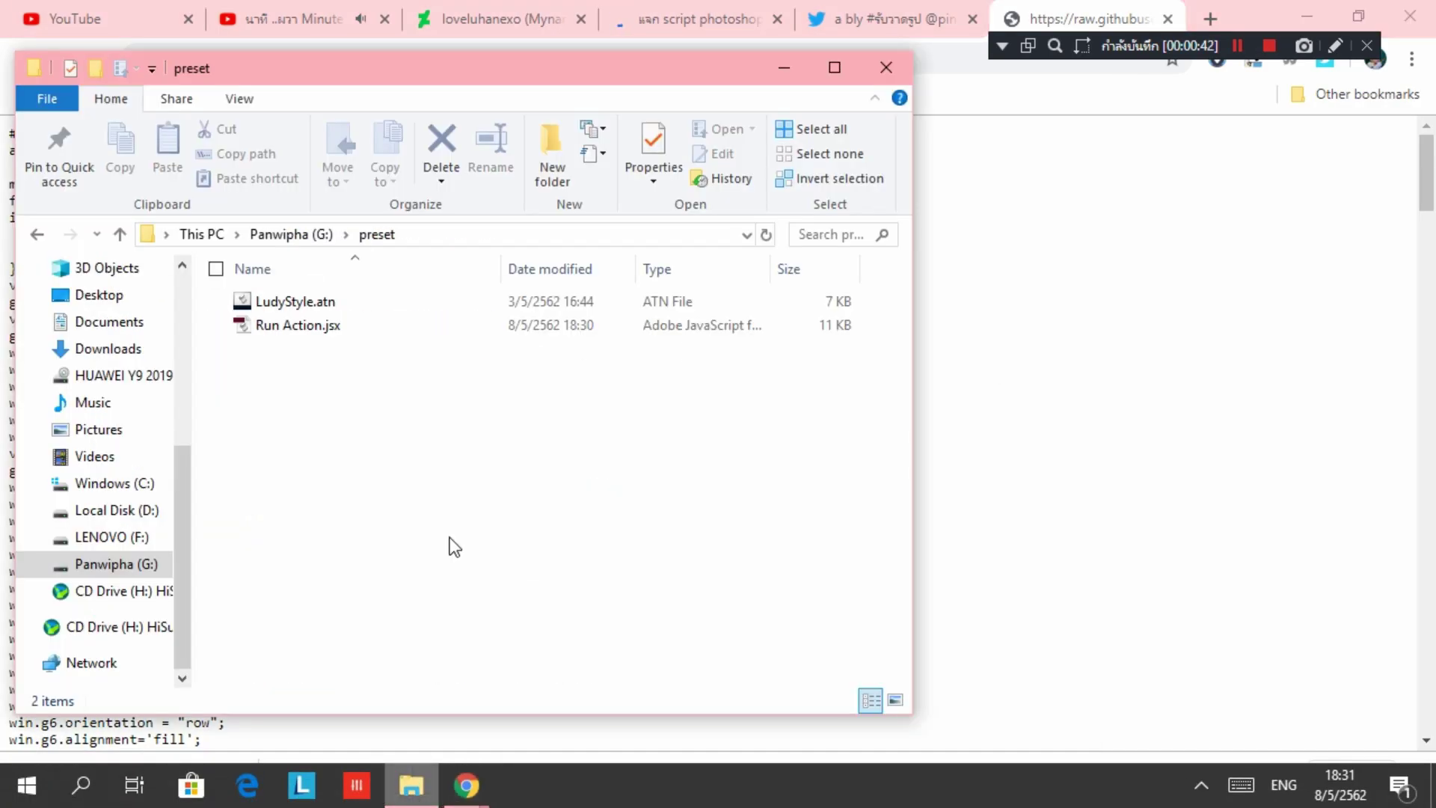
Step: Copy the script file Run Action.jsx from the preset folder
click(384, 302)
click(333, 329)
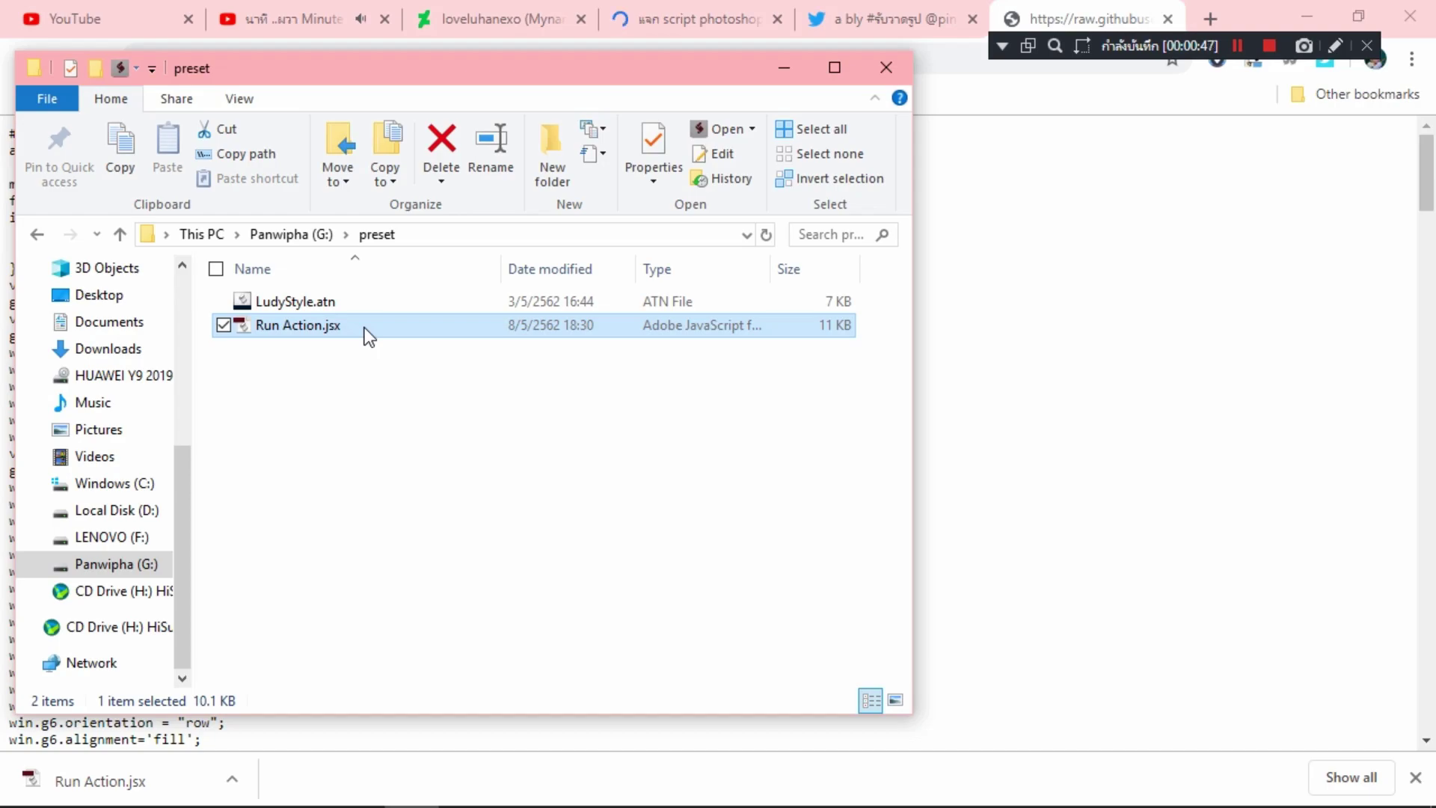
right_click(363, 326)
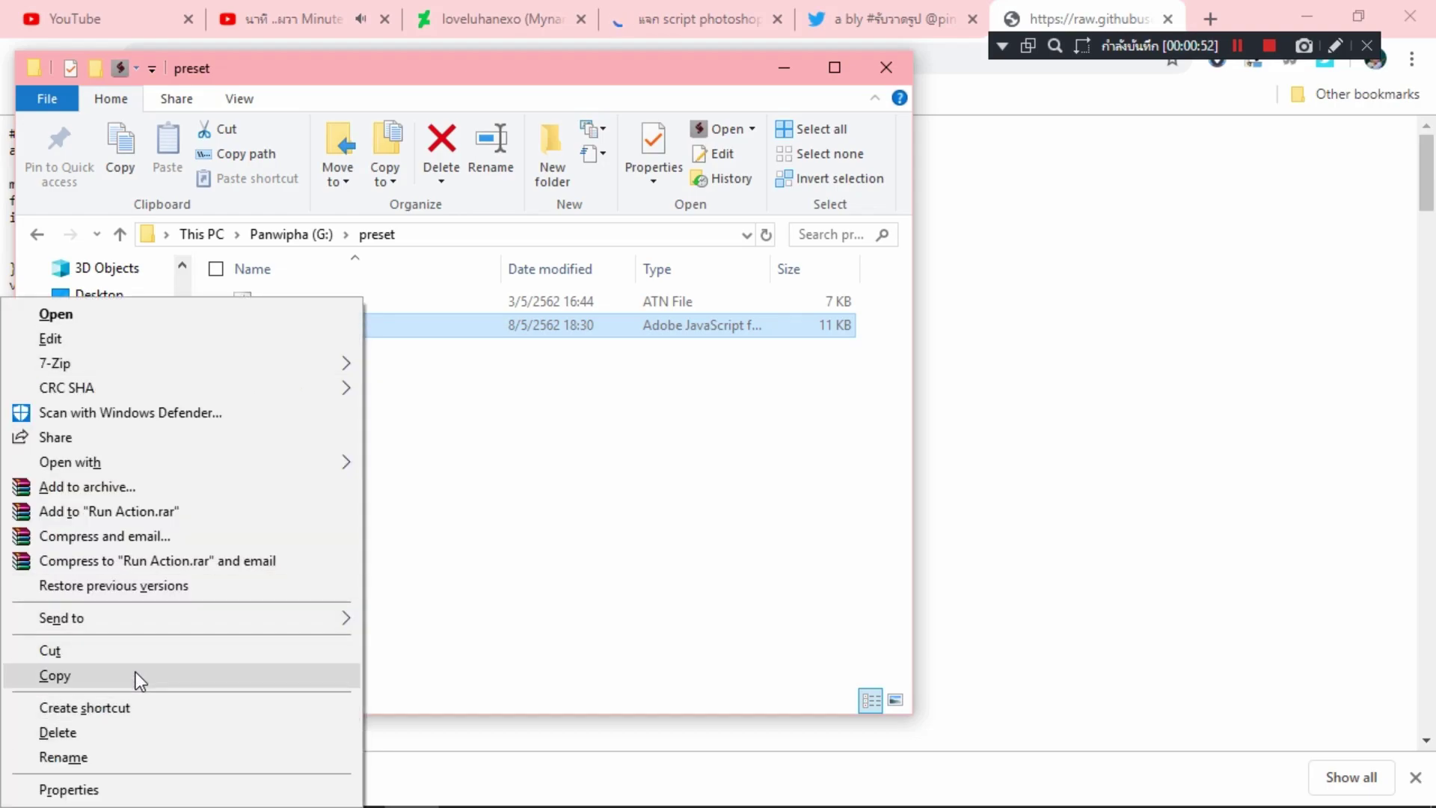
click(135, 679)
Step: Go to the Scripts folder under Program Files, Adobe, Adobe Photoshop CC 2017, Presets on drive C:
click(128, 485)
click(370, 350)
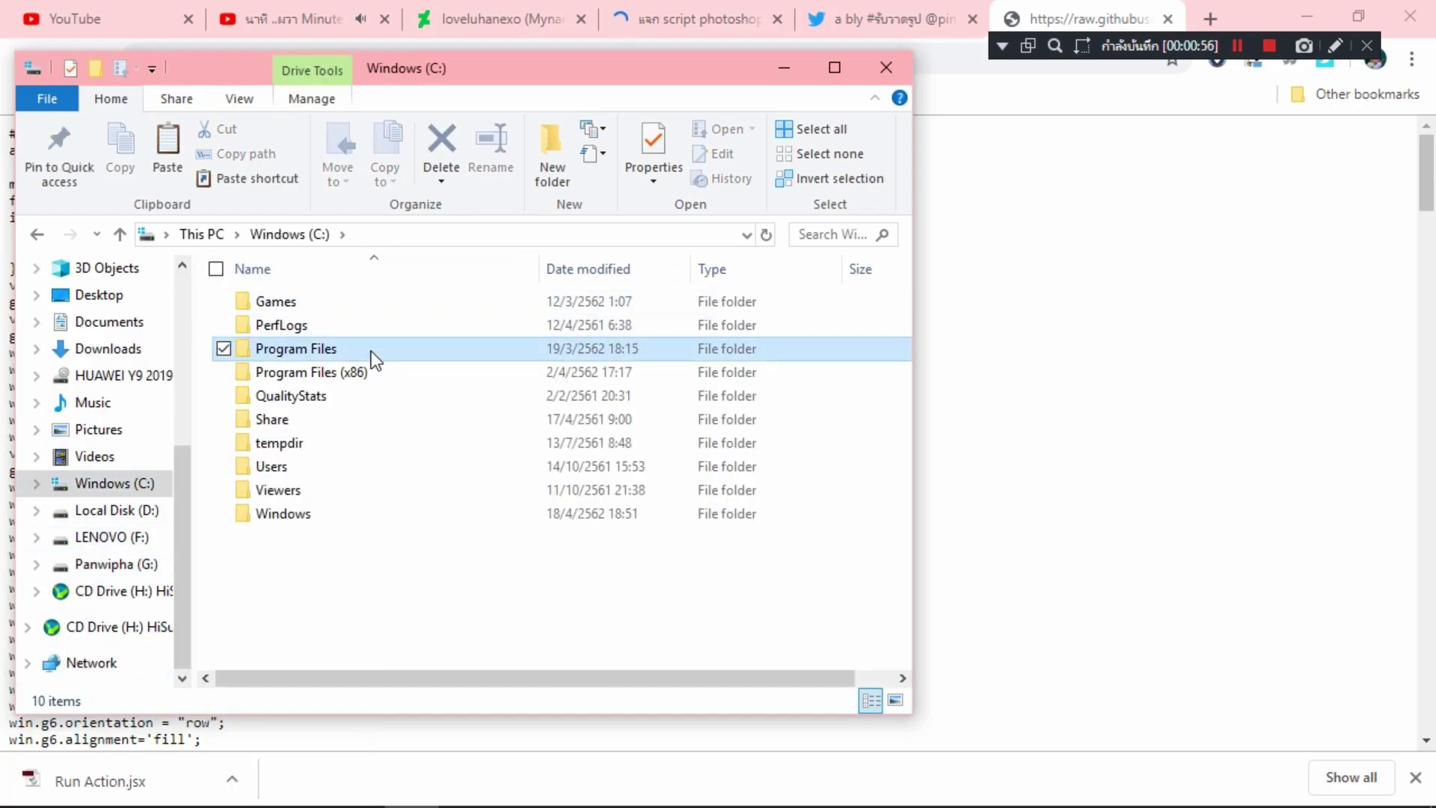
double_click(383, 349)
double_click(378, 323)
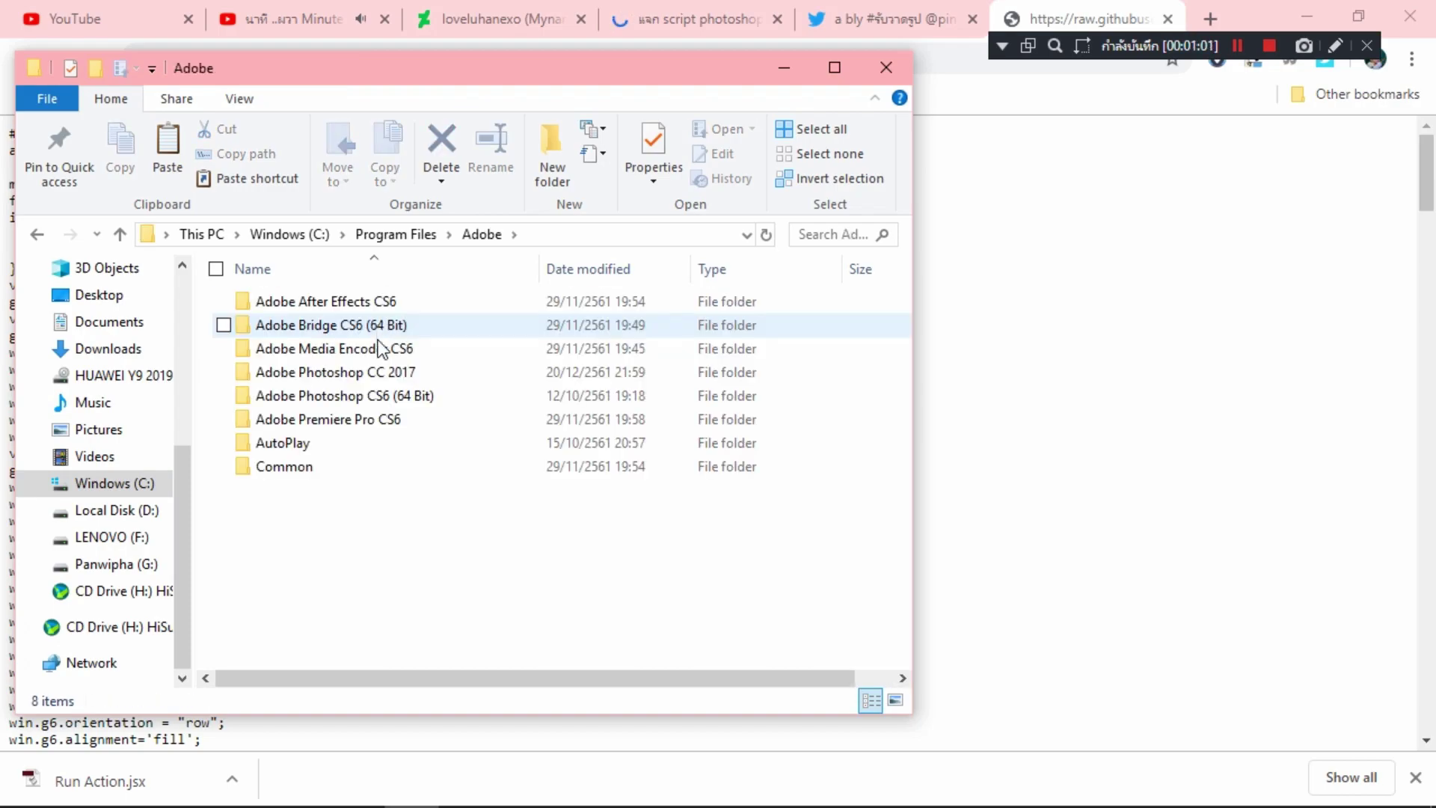
double_click(378, 372)
double_click(353, 466)
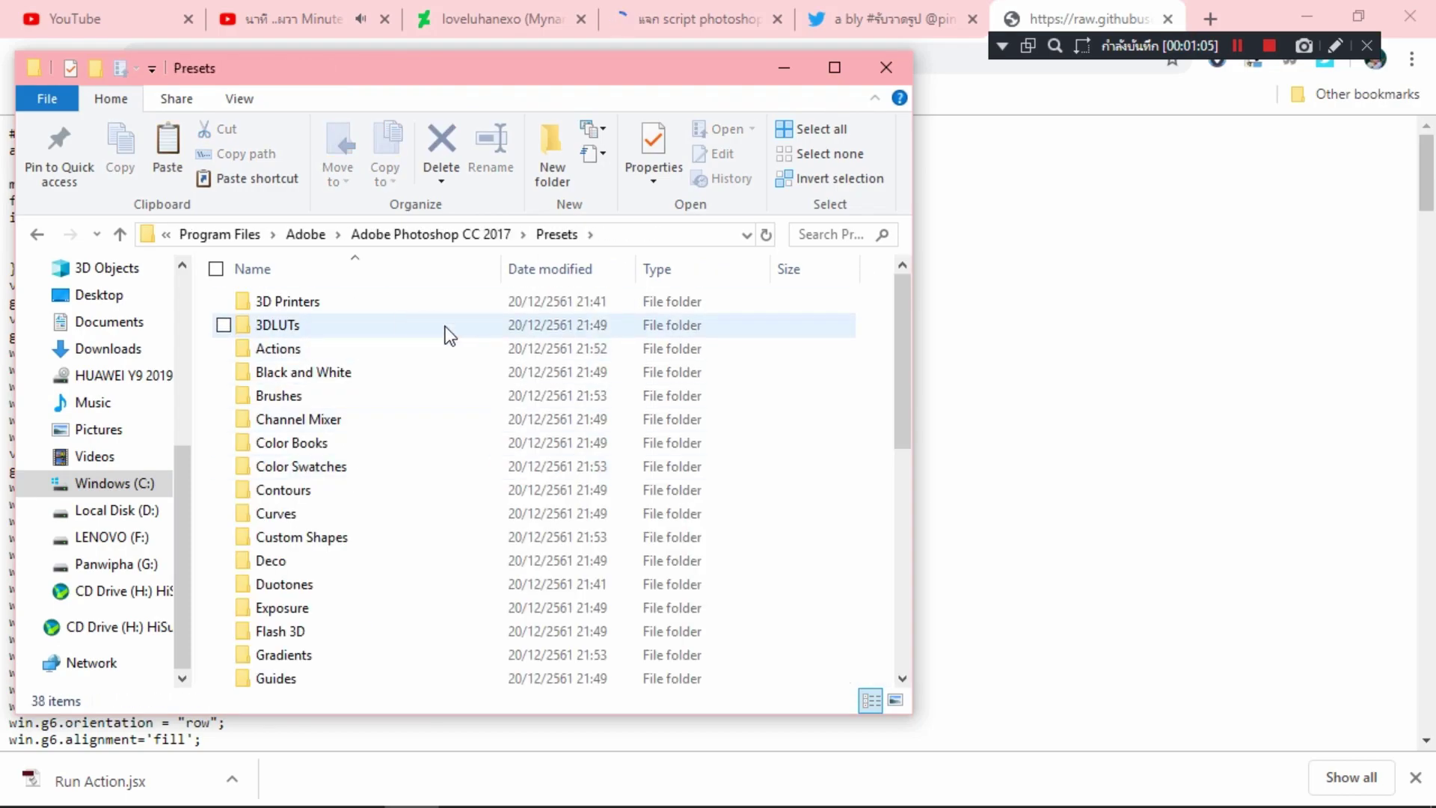
scroll(446, 576, down, 7)
double_click(403, 528)
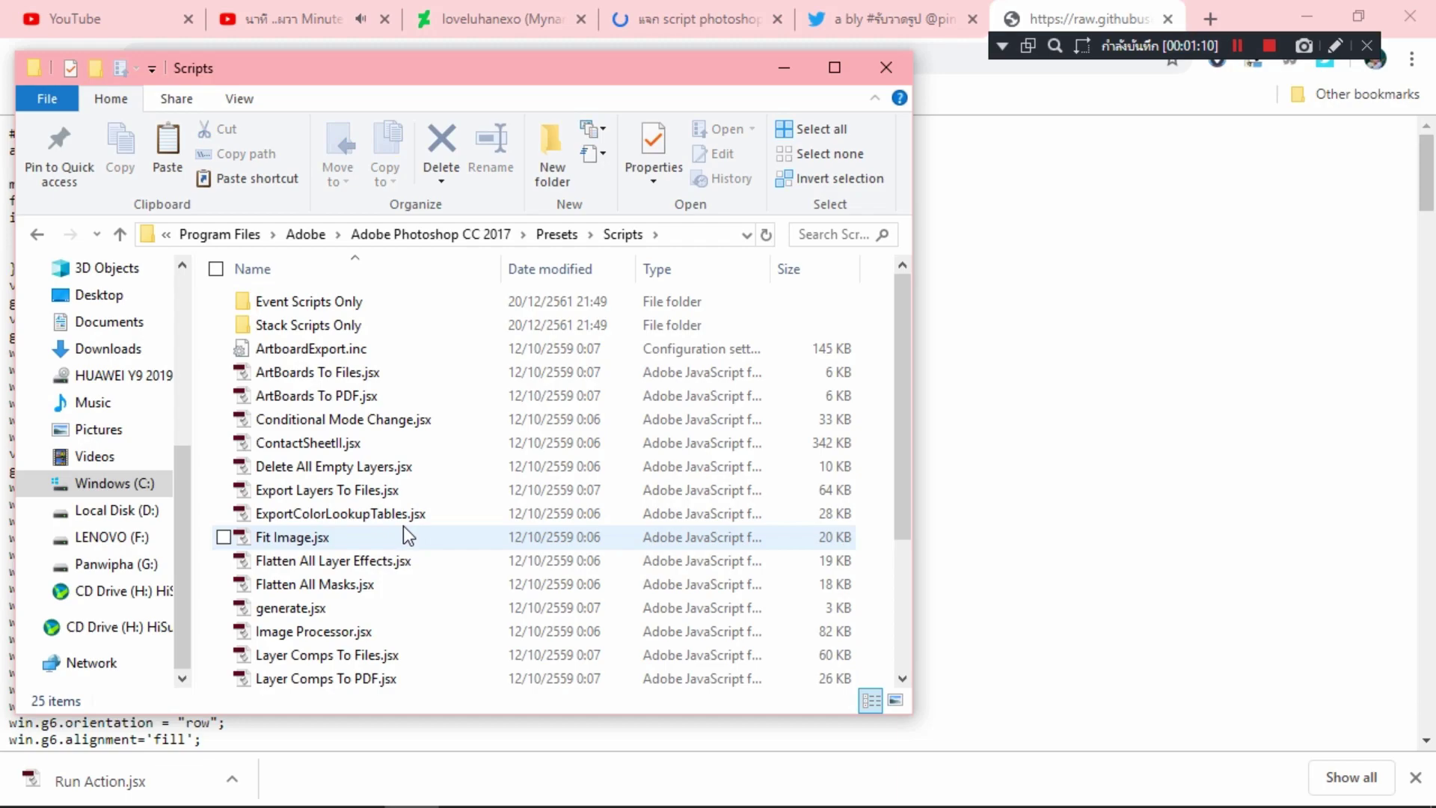
Step: Paste Run Action.jsx into the Scripts folder, granting administrator permission for the copy
right_click(872, 383)
click(613, 535)
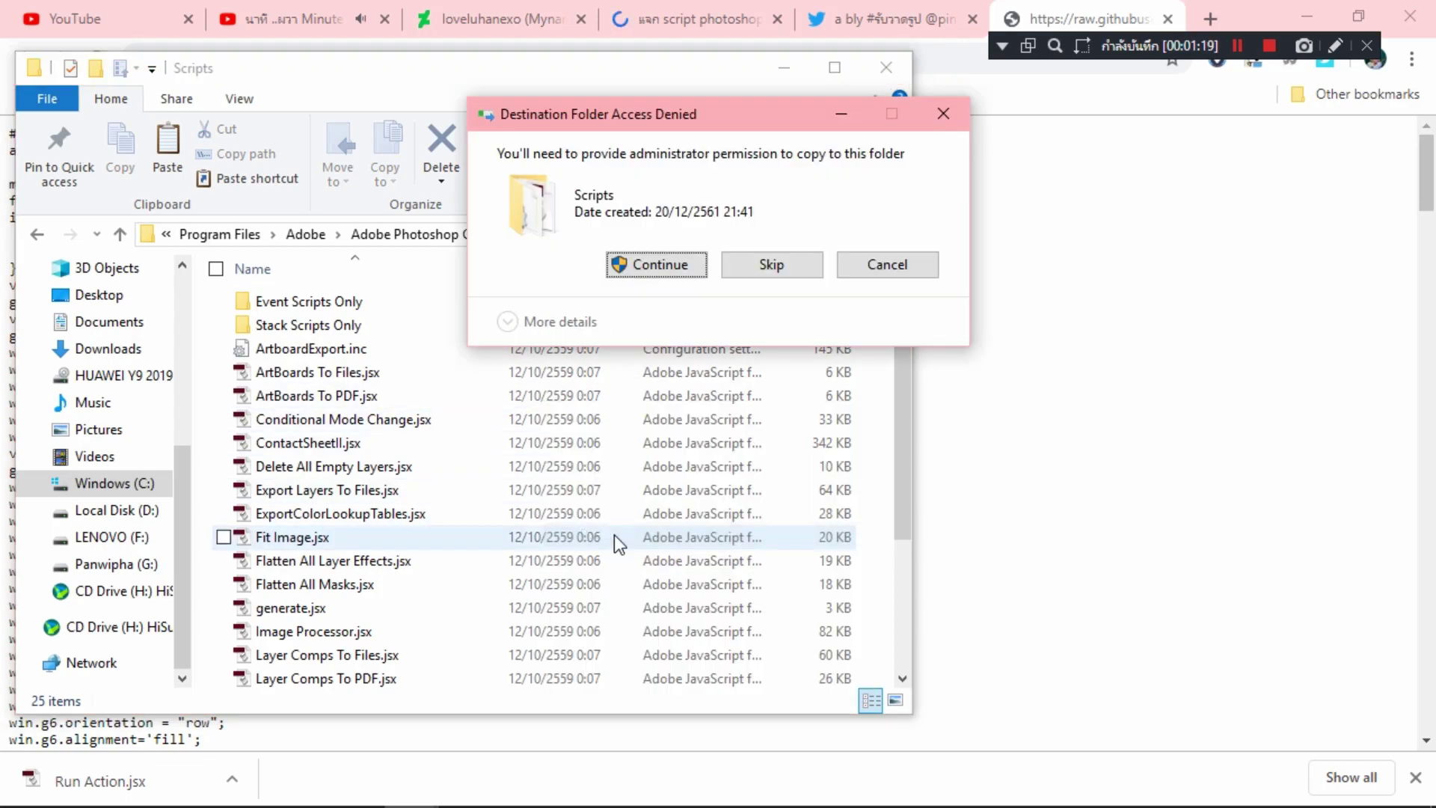
click(657, 263)
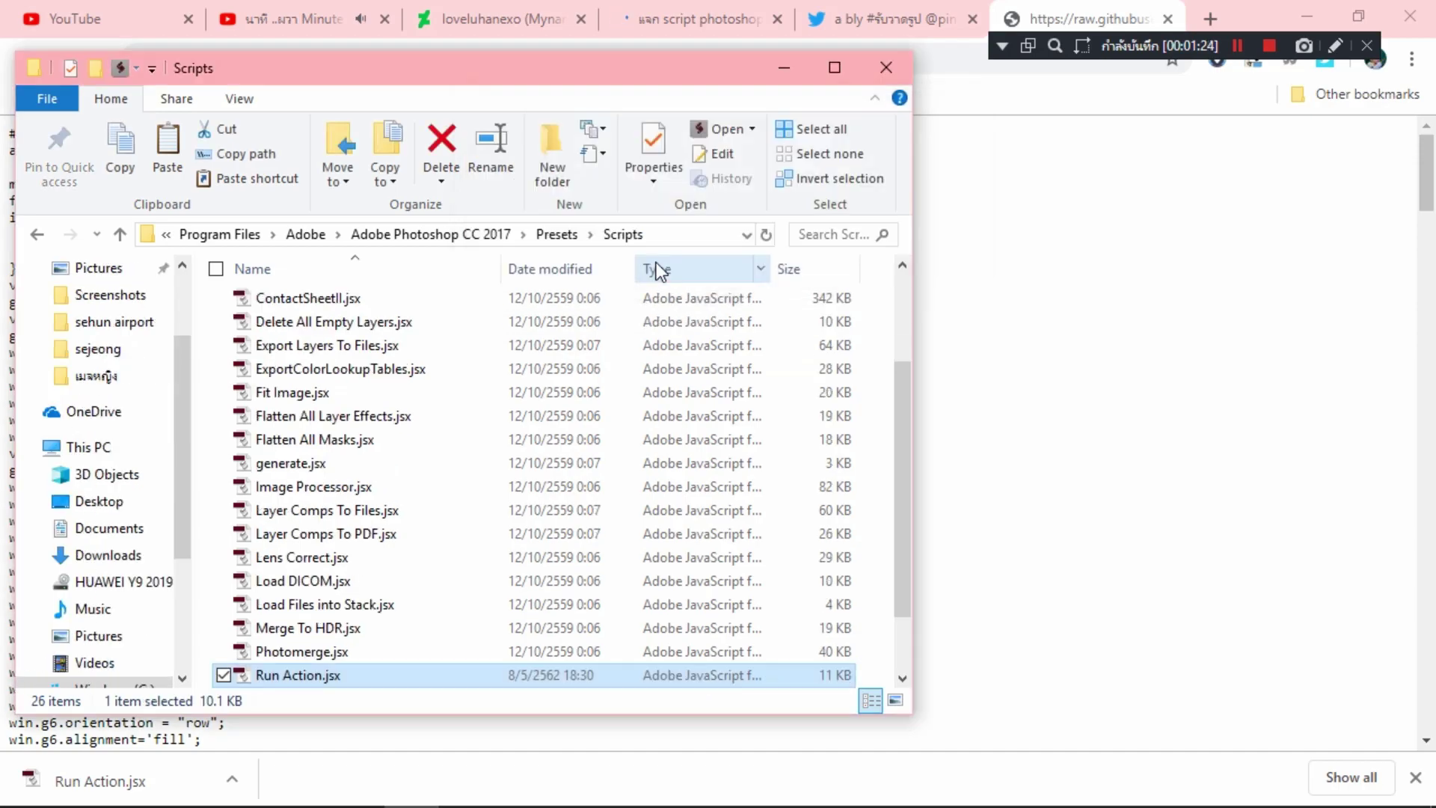
Step: Close the Scripts folder window, minimize the browser windows to reach the desktop, and switch to Photoshop
click(887, 69)
click(1312, 3)
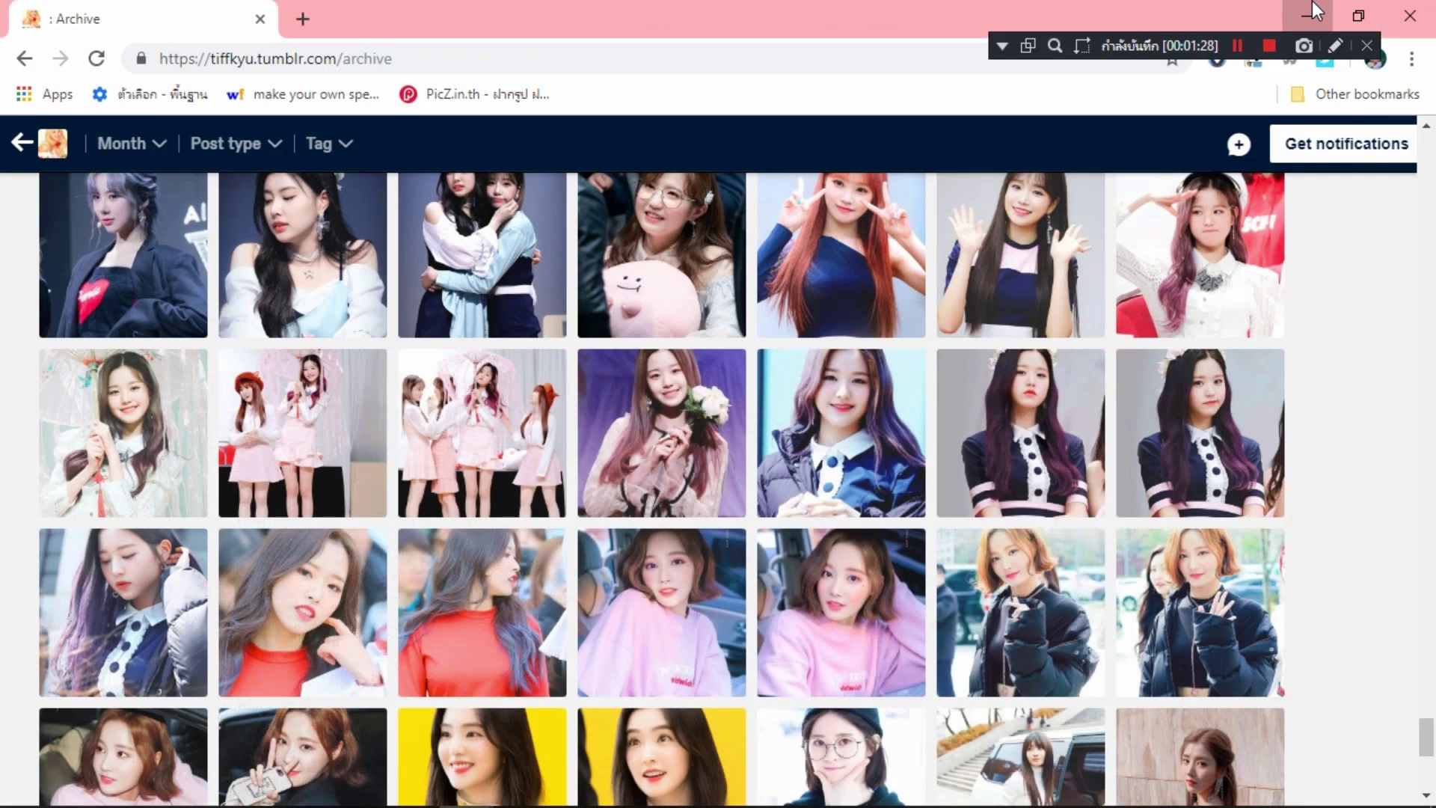
click(1312, 3)
double_click(244, 74)
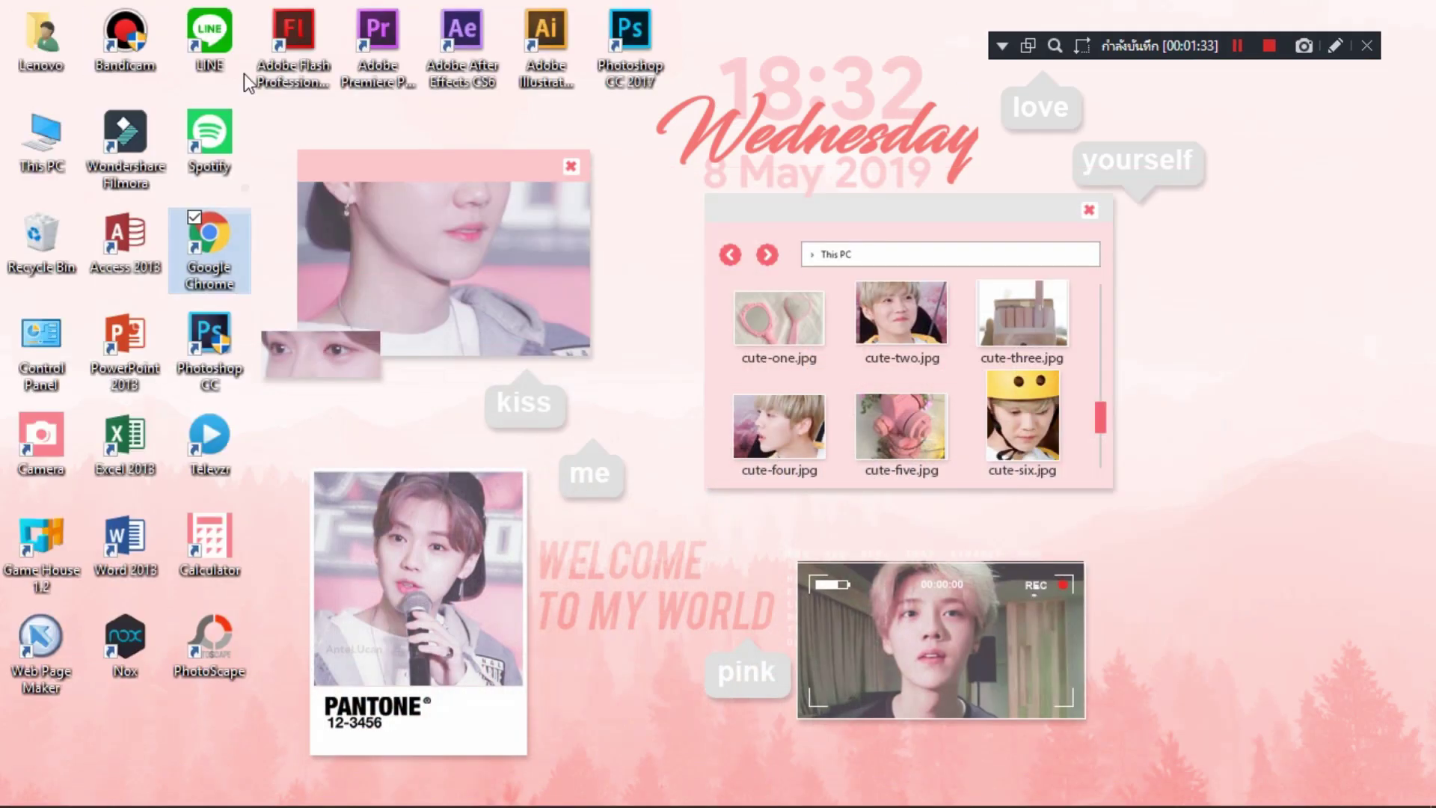
drag(325, 166, 263, 112)
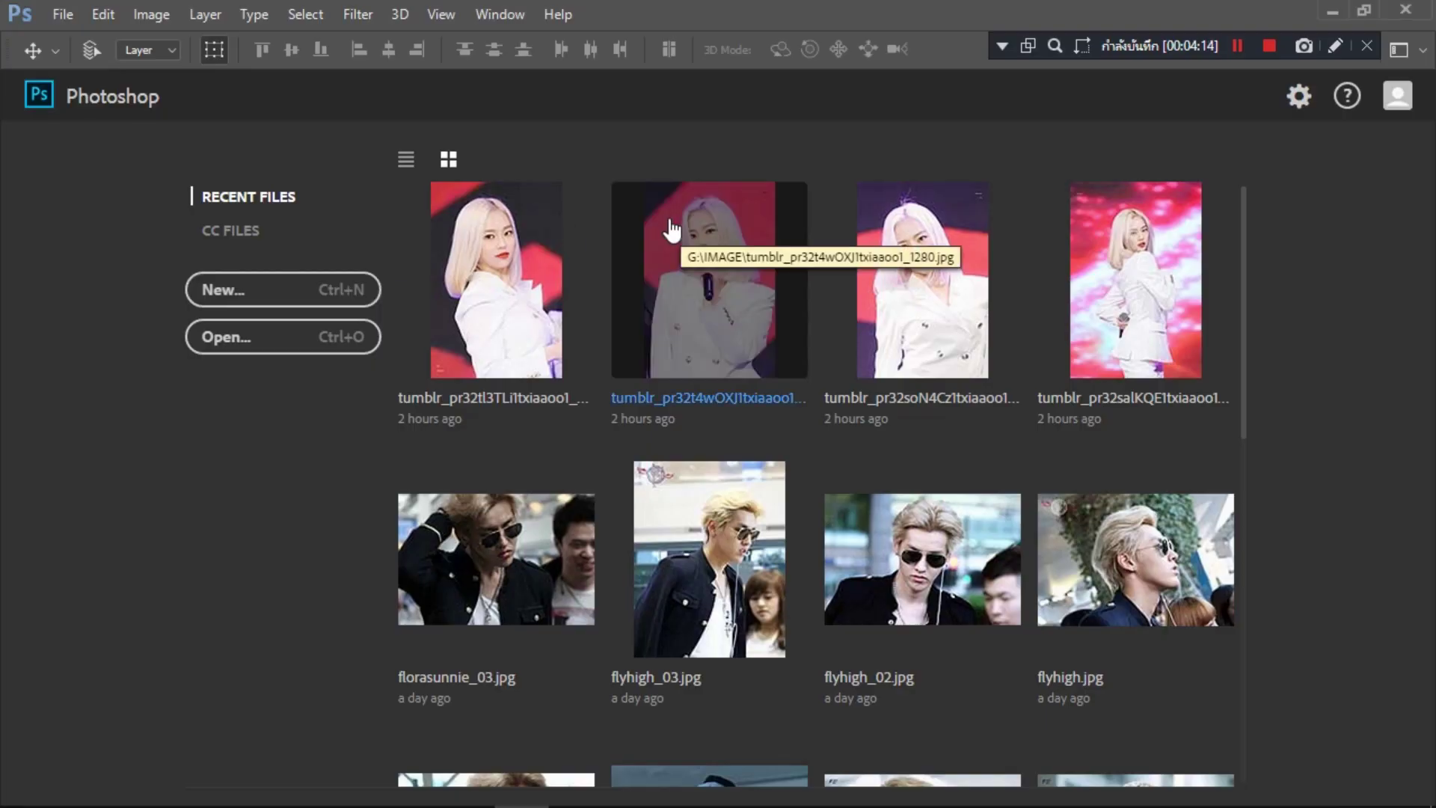
Step: Create a new 350 × 350 pixel RGB document with 200 pixels/centimeter resolution and a transparent background
key(ctrl+n)
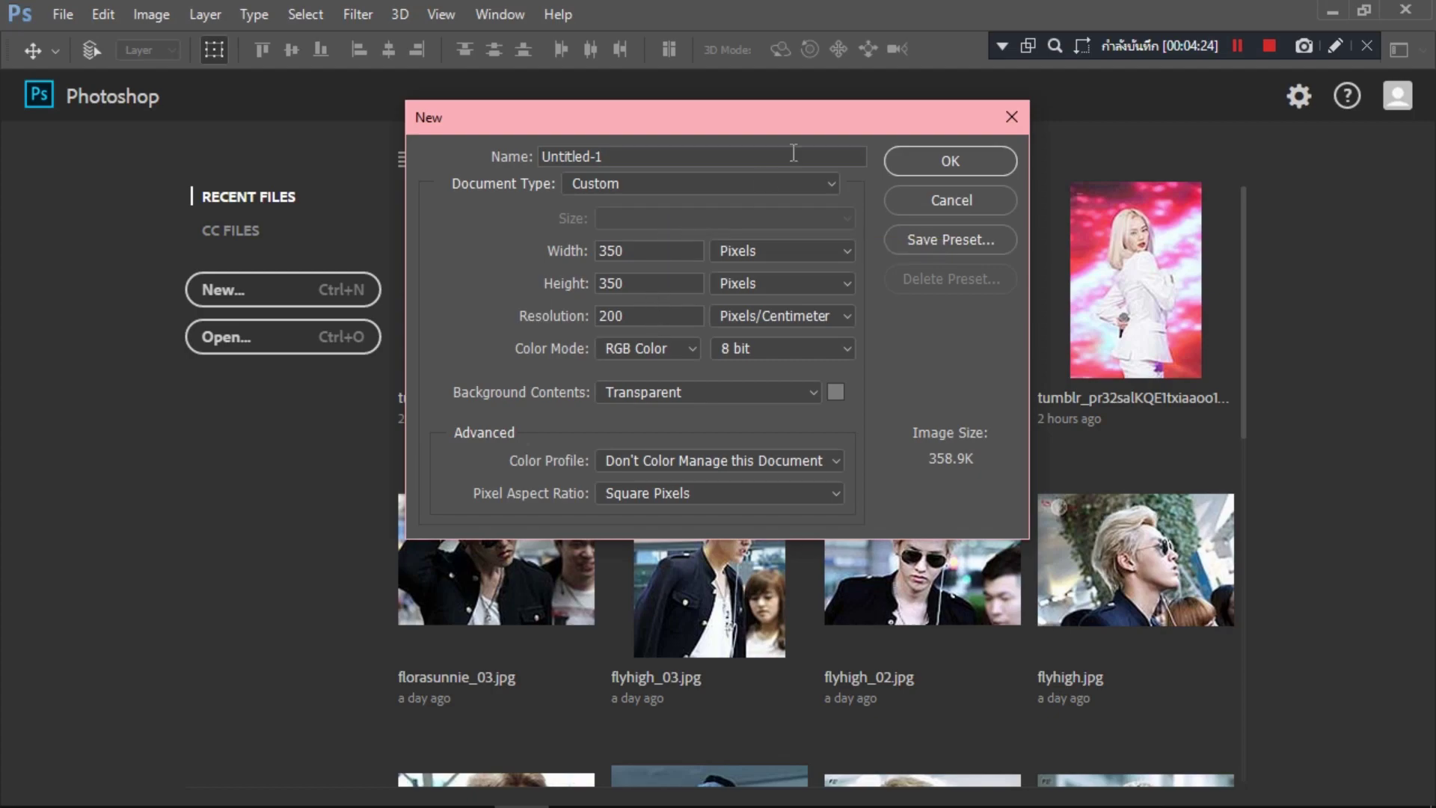
click(939, 160)
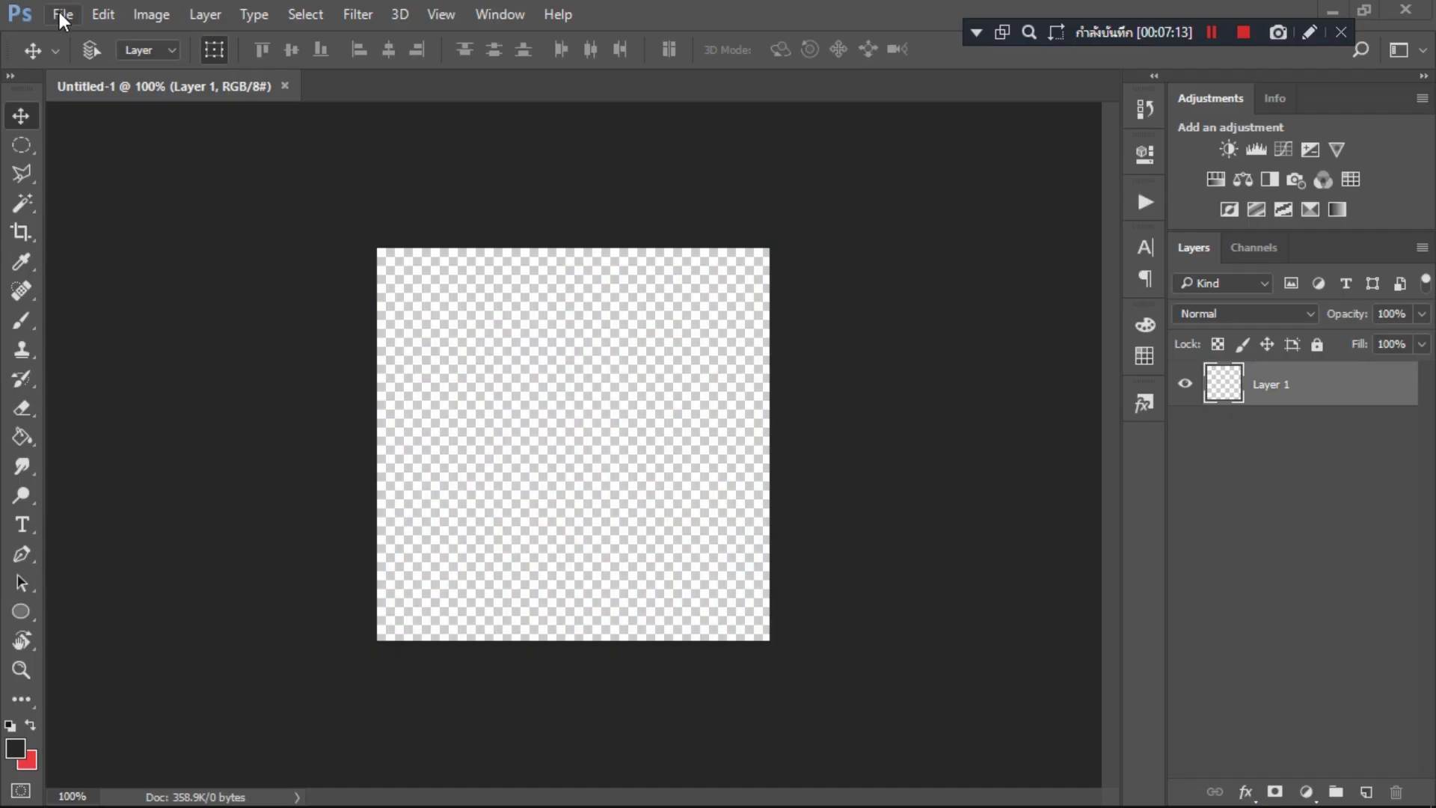
Step: Open the six photos from tumblr_pq4s5vmzVk1txiaaoo1_1280.jpg through tumblr_pqccml6nLD1txiaaoo1_1280.jpg in the IMAGE folder
click(61, 15)
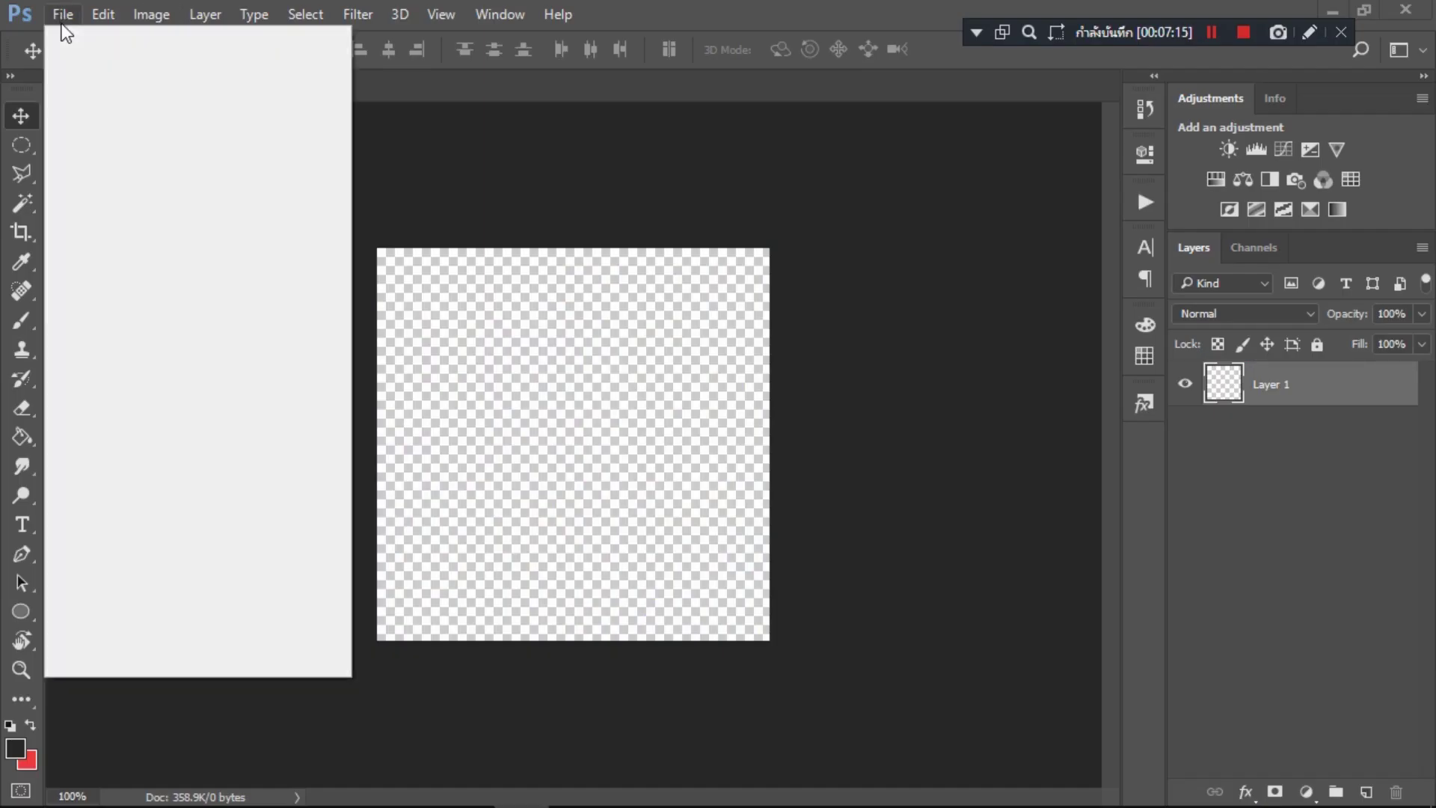
click(75, 57)
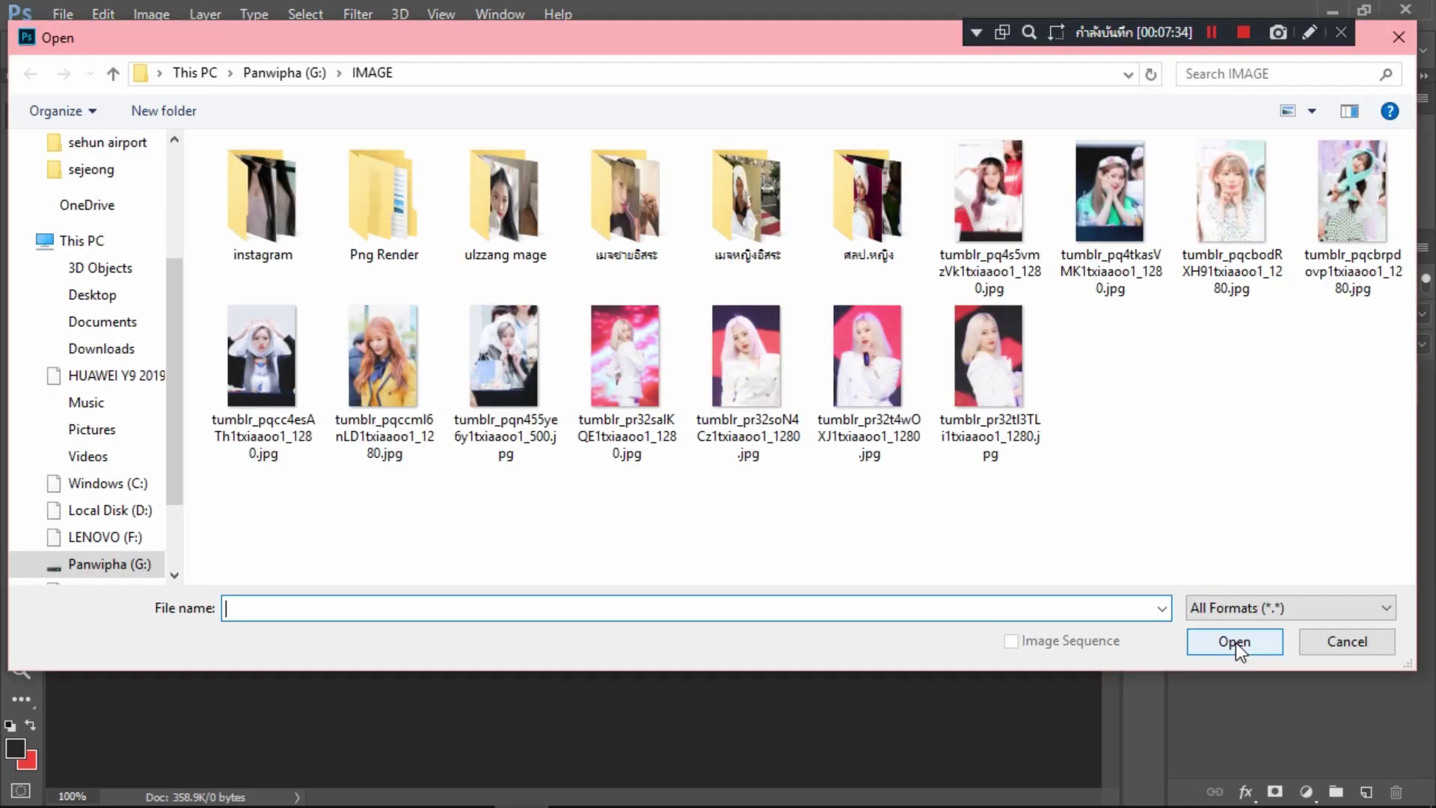
click(981, 187)
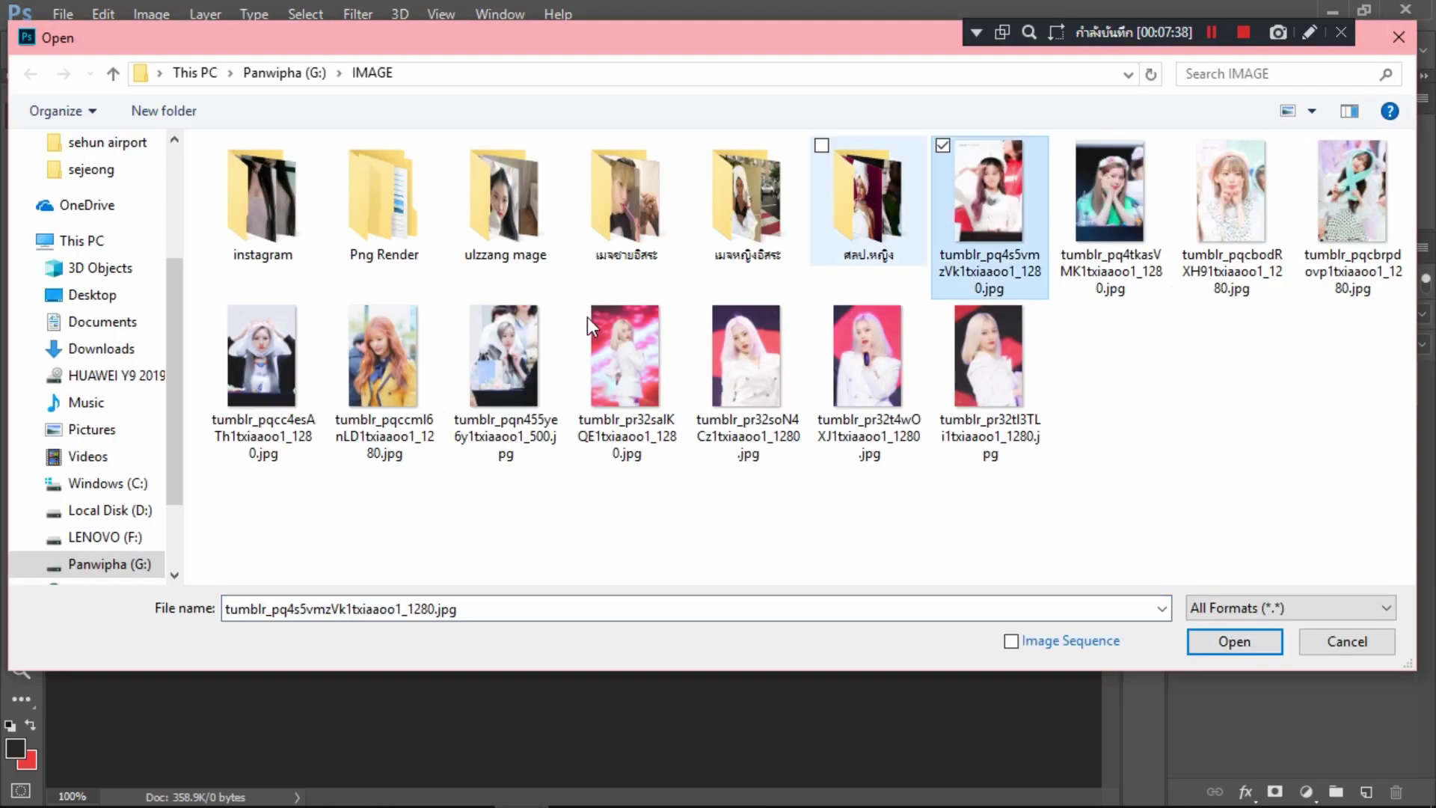
shift+click(470, 357)
shift+click(407, 362)
key(Return)
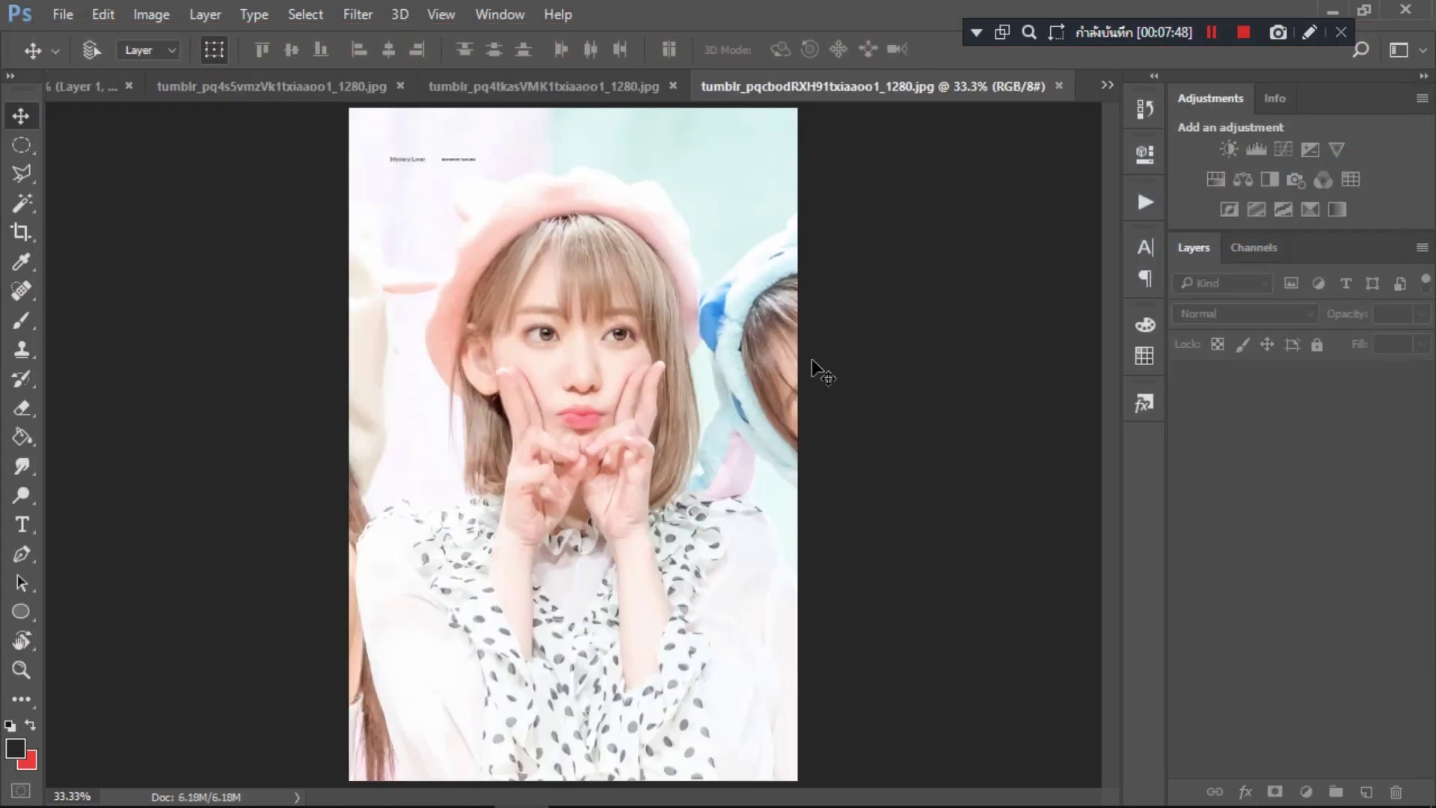
Step: Bring the pink-beret photo into Untitled-1 as a layer, scale it down and position the face within the canvas
click(1104, 87)
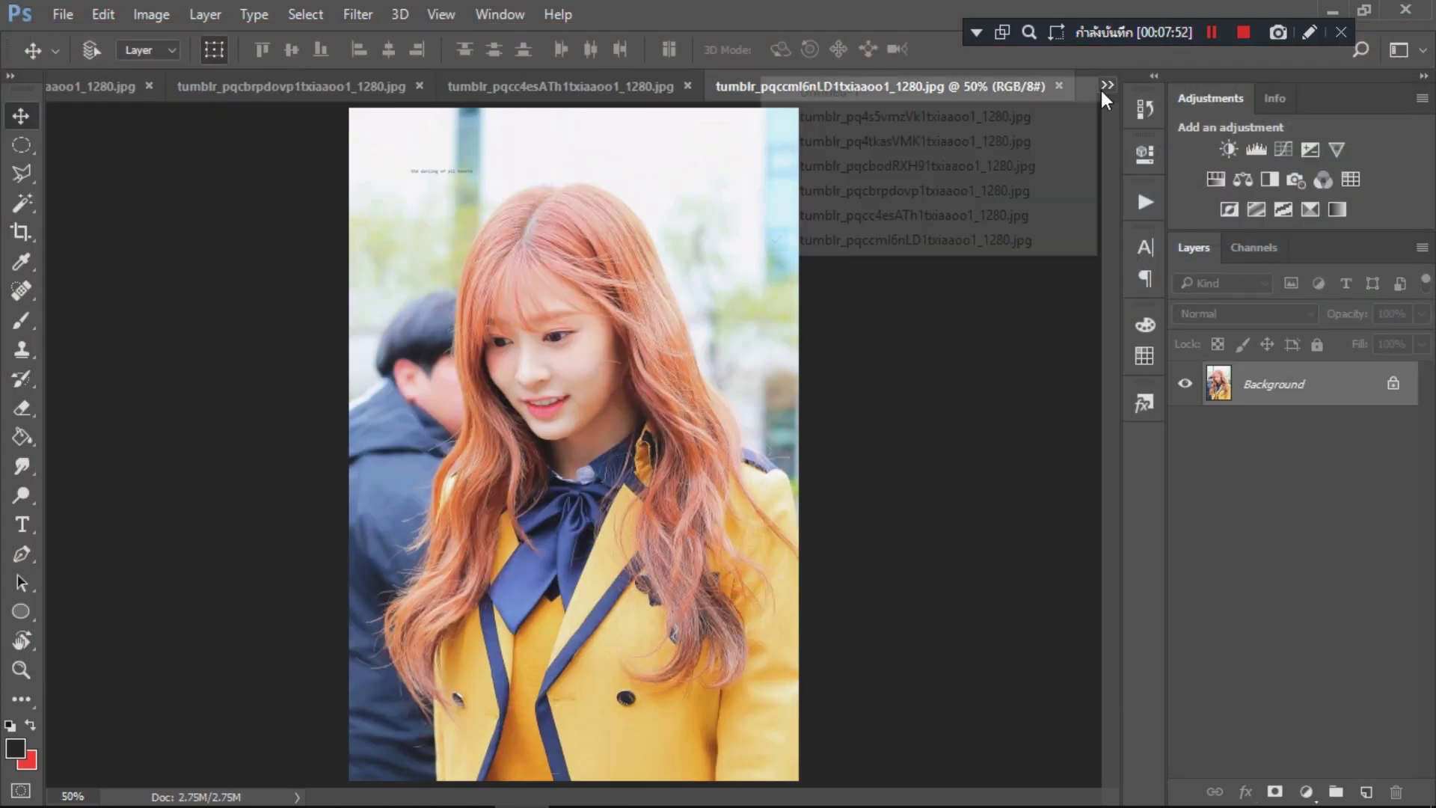
click(1016, 97)
drag(939, 96, 806, 376)
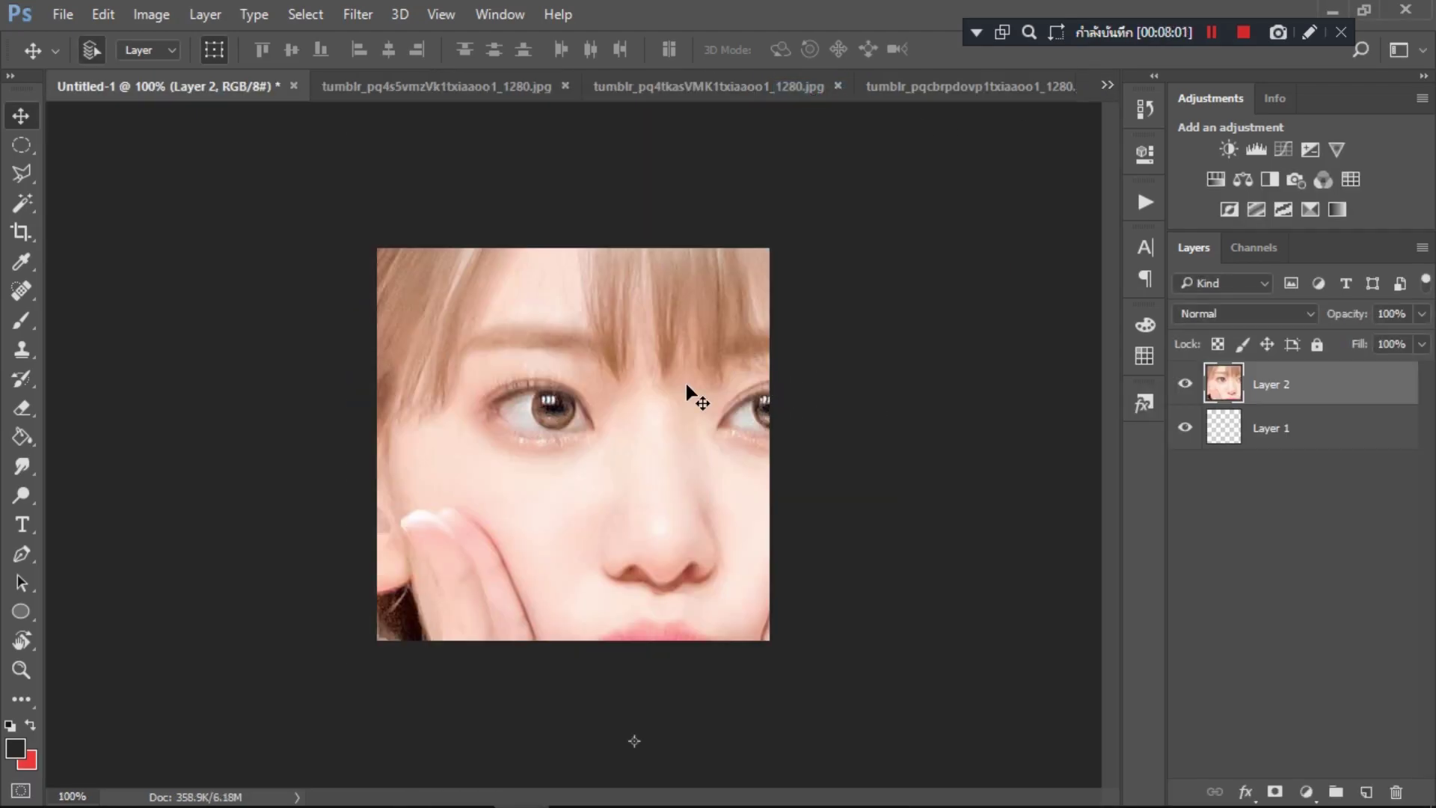
key(ctrl+t)
drag(412, 59, 350, 58)
drag(624, 474, 581, 330)
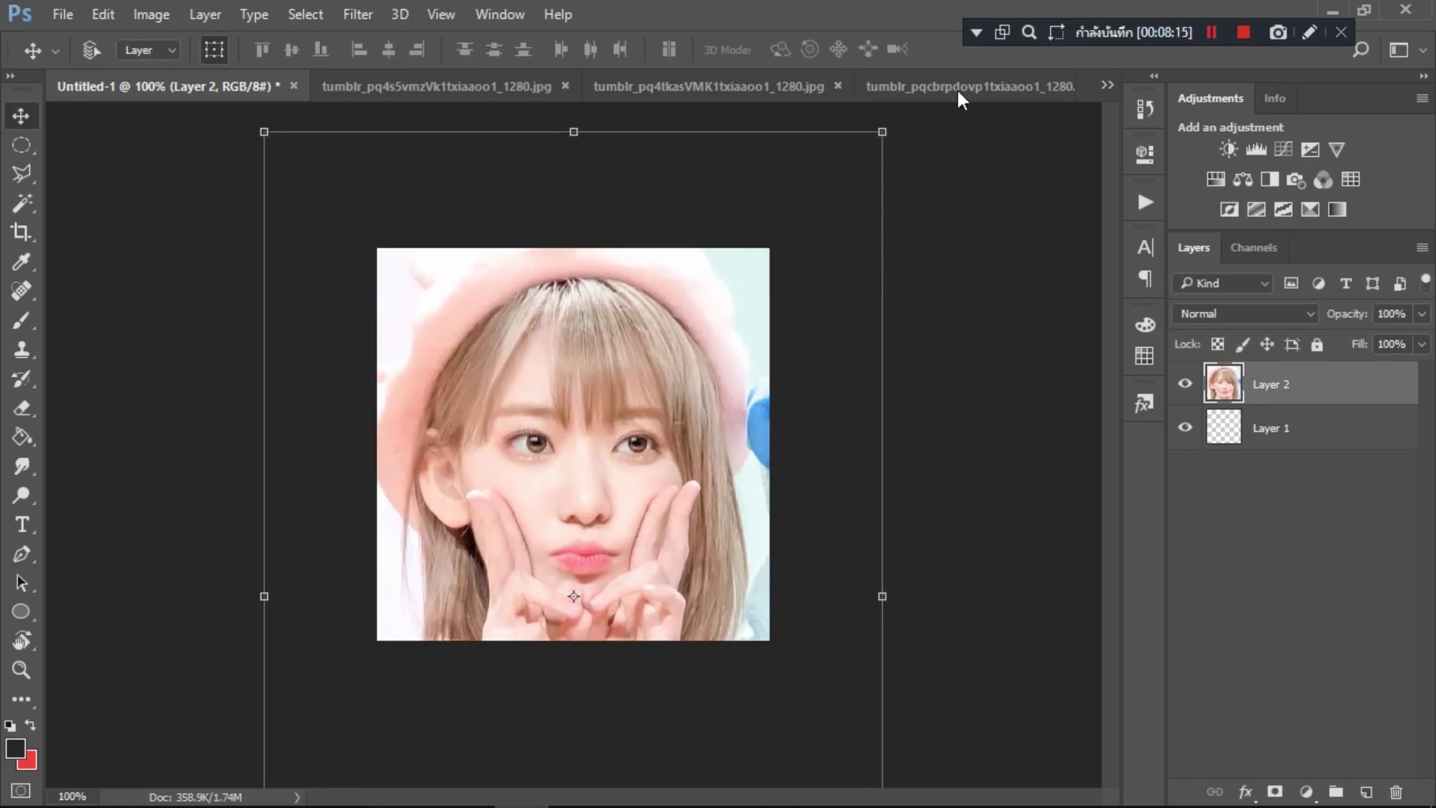
Step: Add the turquoise-hood photo to Untitled-1 as a layer, scale it to 71% and position the face within the canvas
drag(955, 88, 926, 388)
click(827, 210)
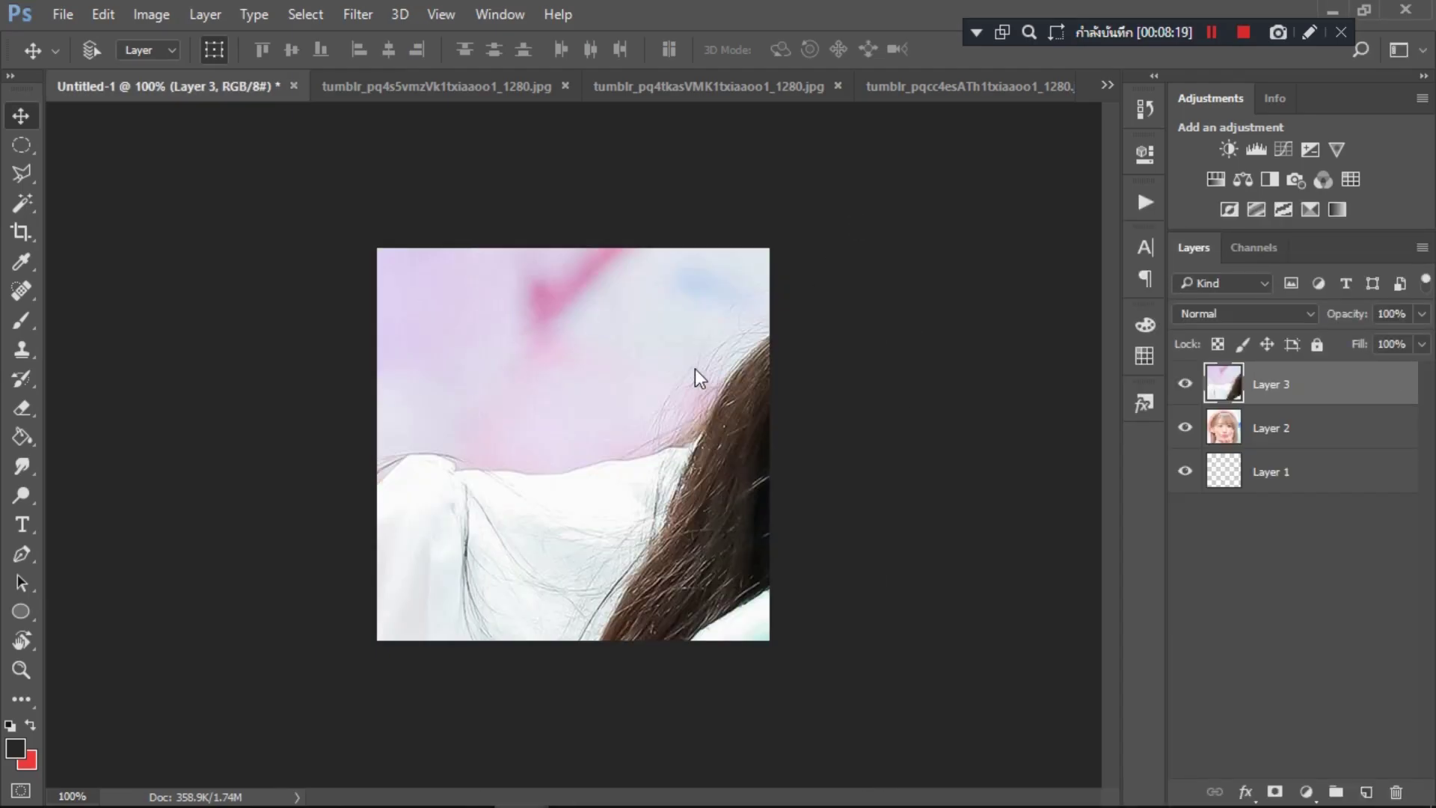
drag(374, 487, 543, 507)
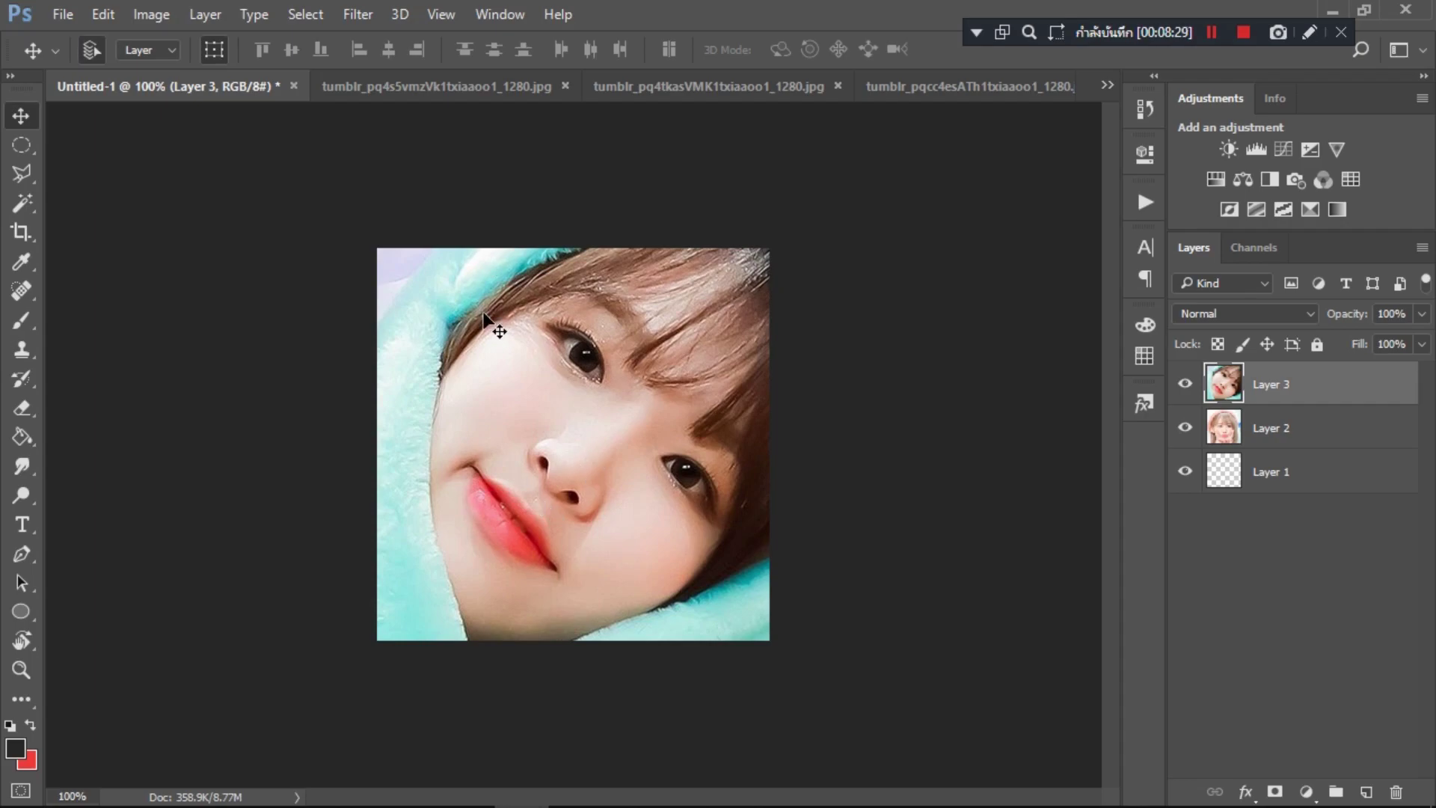
key(ctrl+t)
drag(417, 55, 385, 54)
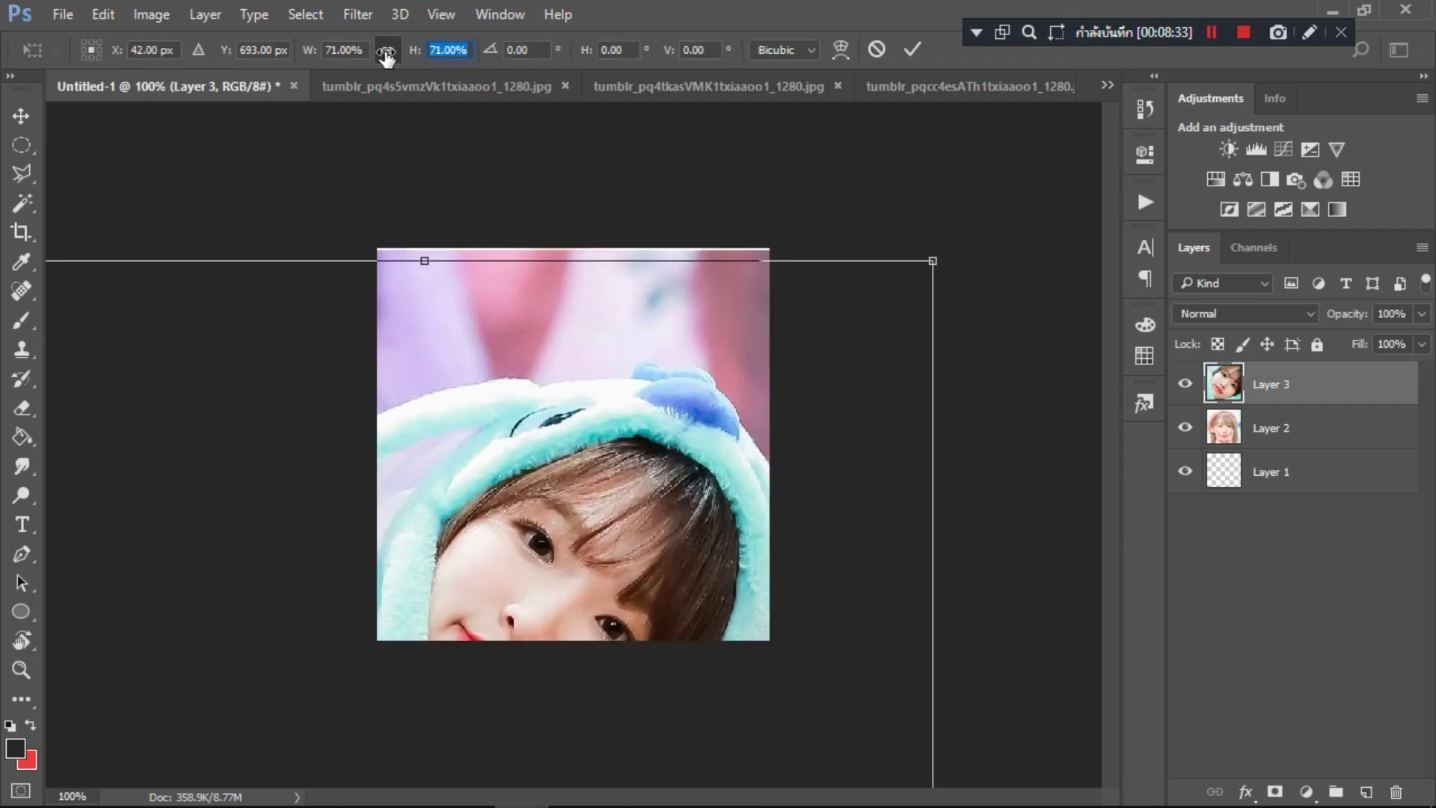
drag(558, 365, 558, 286)
key(Return)
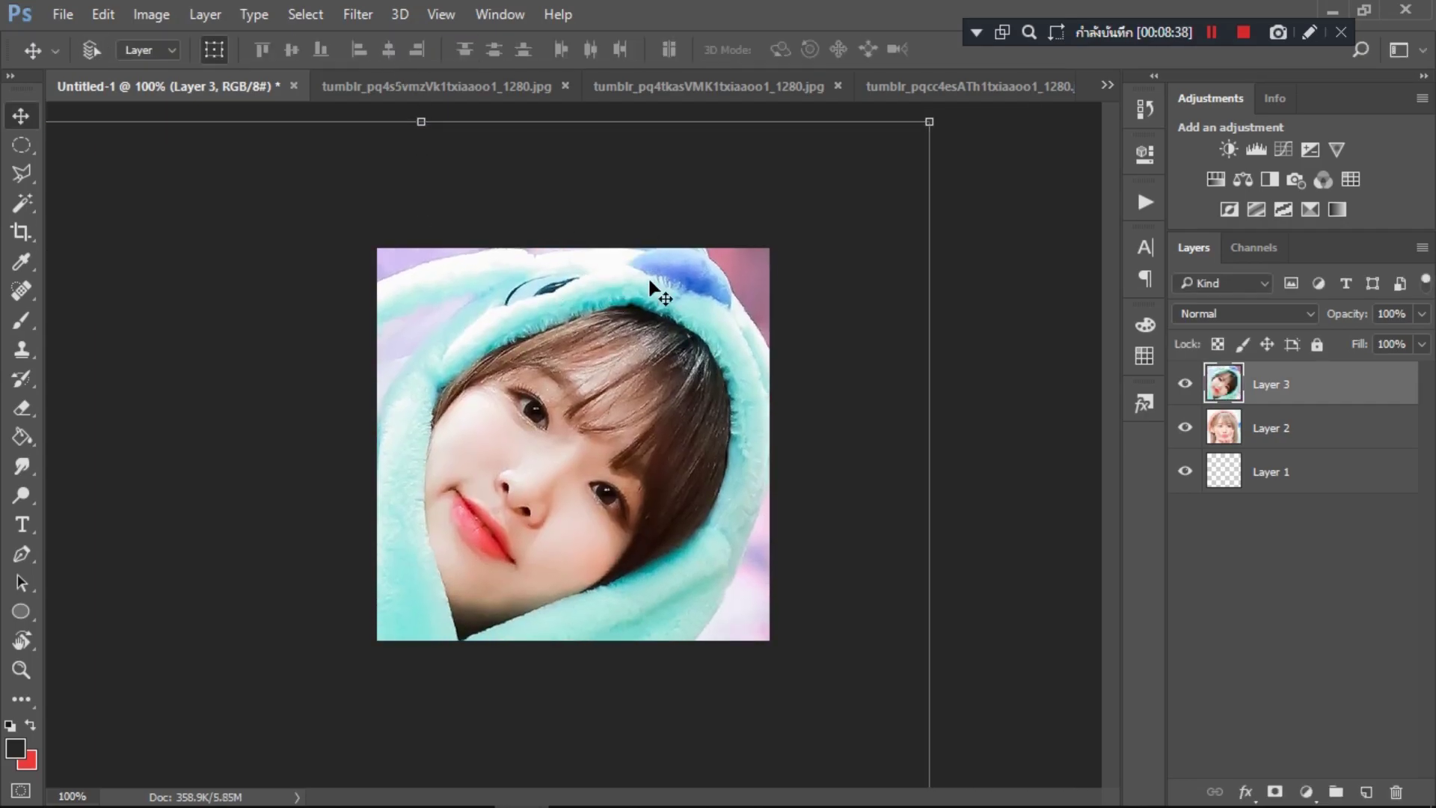
Step: Add the white-hood photo to Untitled-1 as a layer, scale it to 51% and center the face on the canvas
drag(894, 96, 658, 323)
click(657, 318)
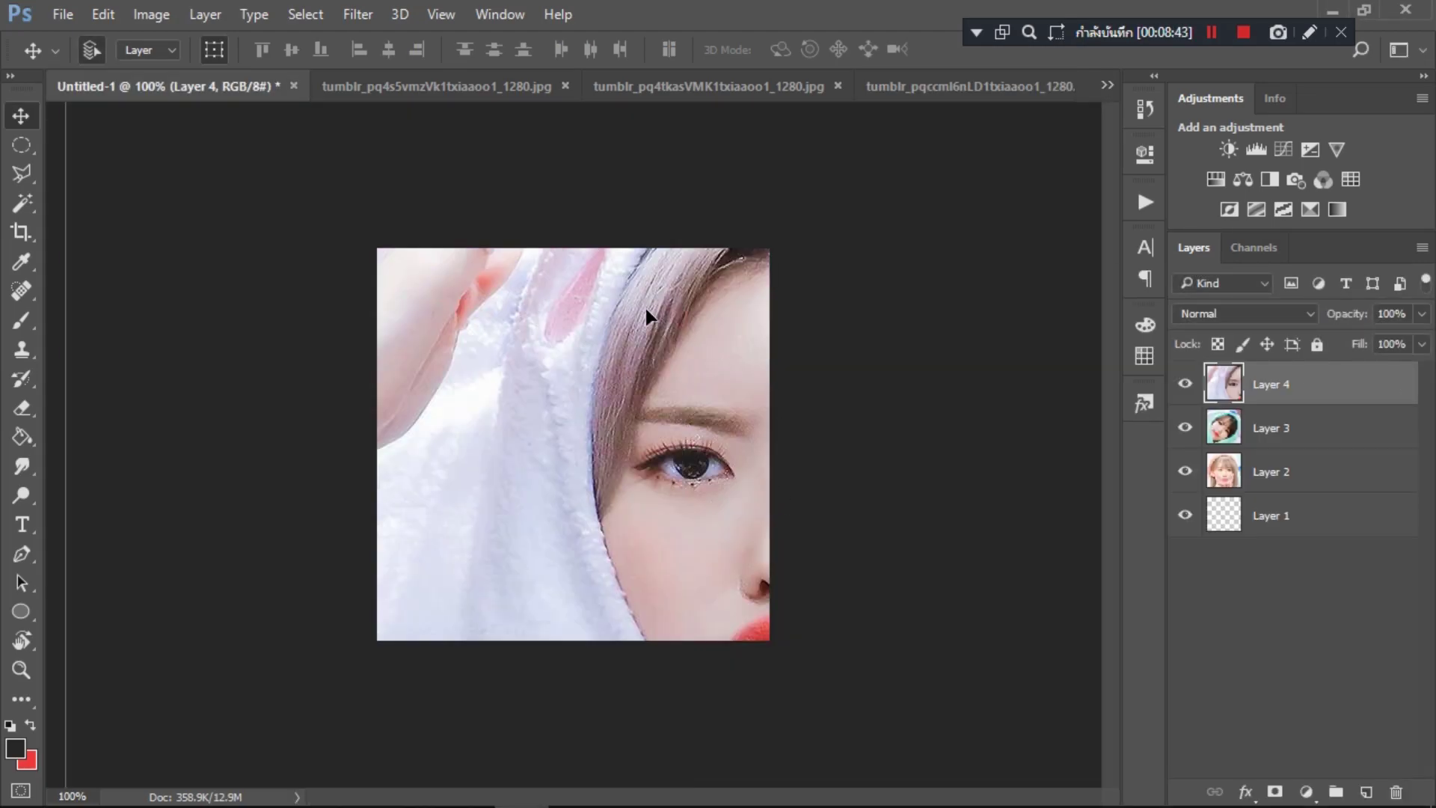
key(ctrl+t)
drag(409, 57, 379, 52)
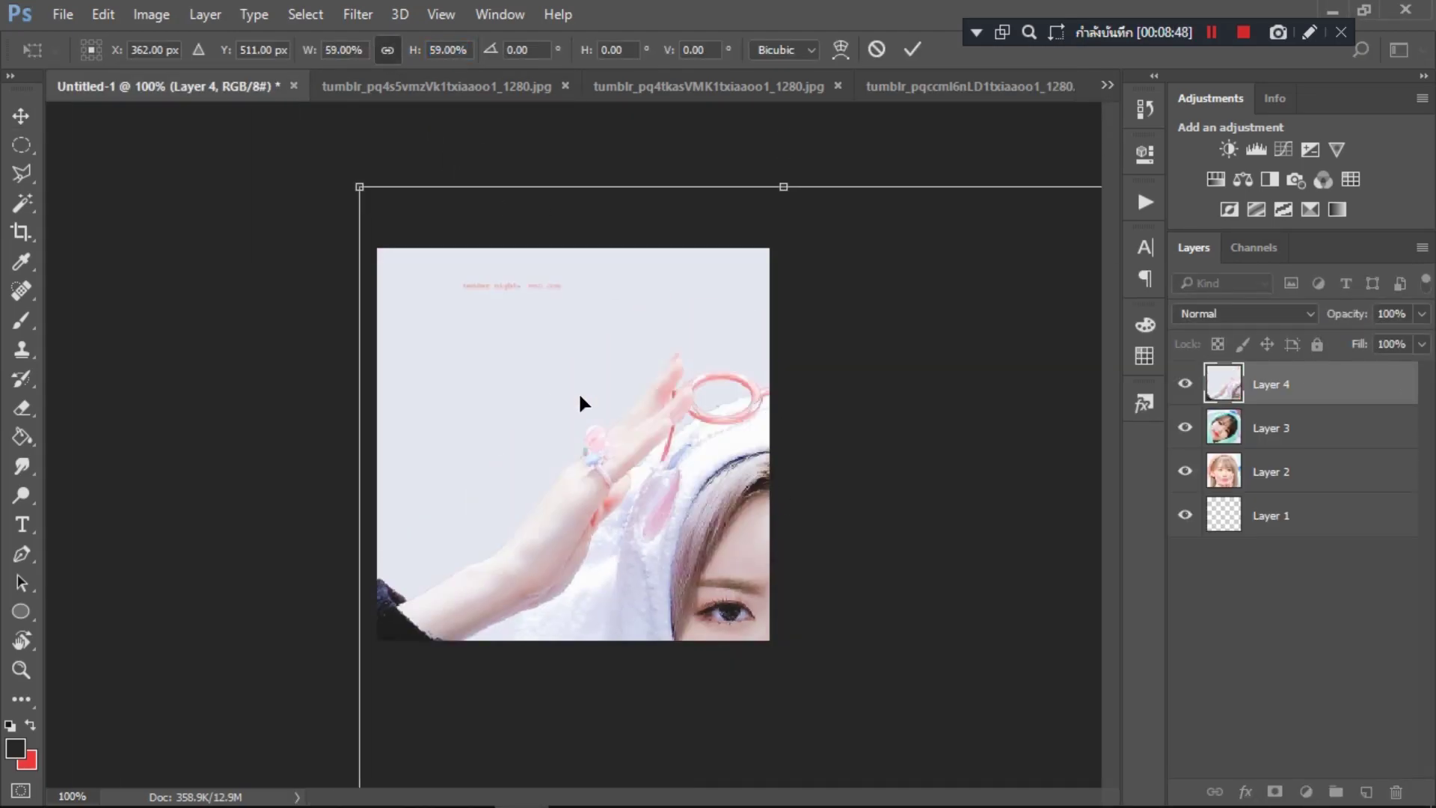
drag(580, 401, 503, 251)
drag(417, 56, 407, 55)
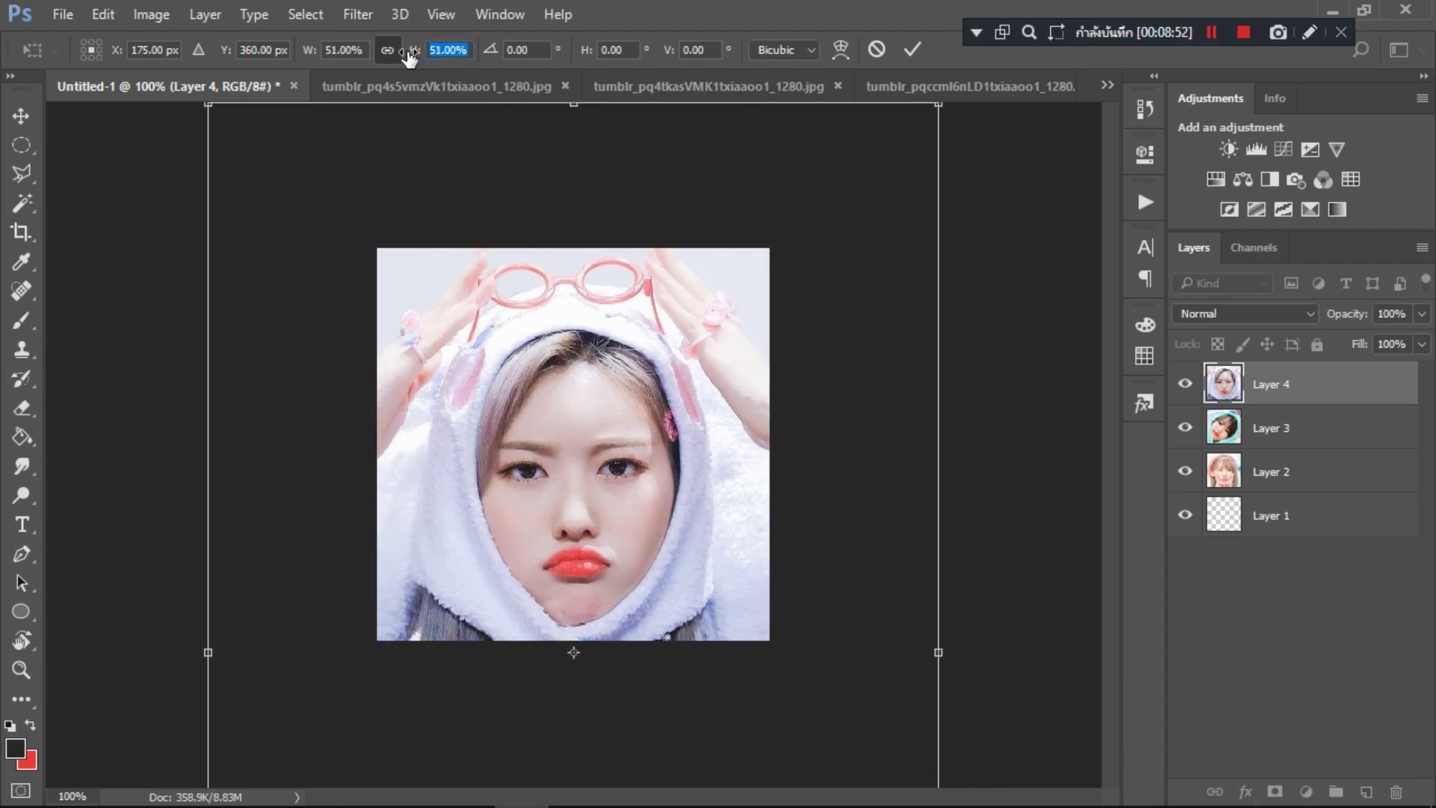
key(Return)
Step: Add the photo with the yellow jacket to Untitled-1 as a layer, scaled to 64% with the face in the canvas
drag(951, 86, 379, 340)
drag(539, 552, 459, 274)
click(666, 352)
key(ctrl+t)
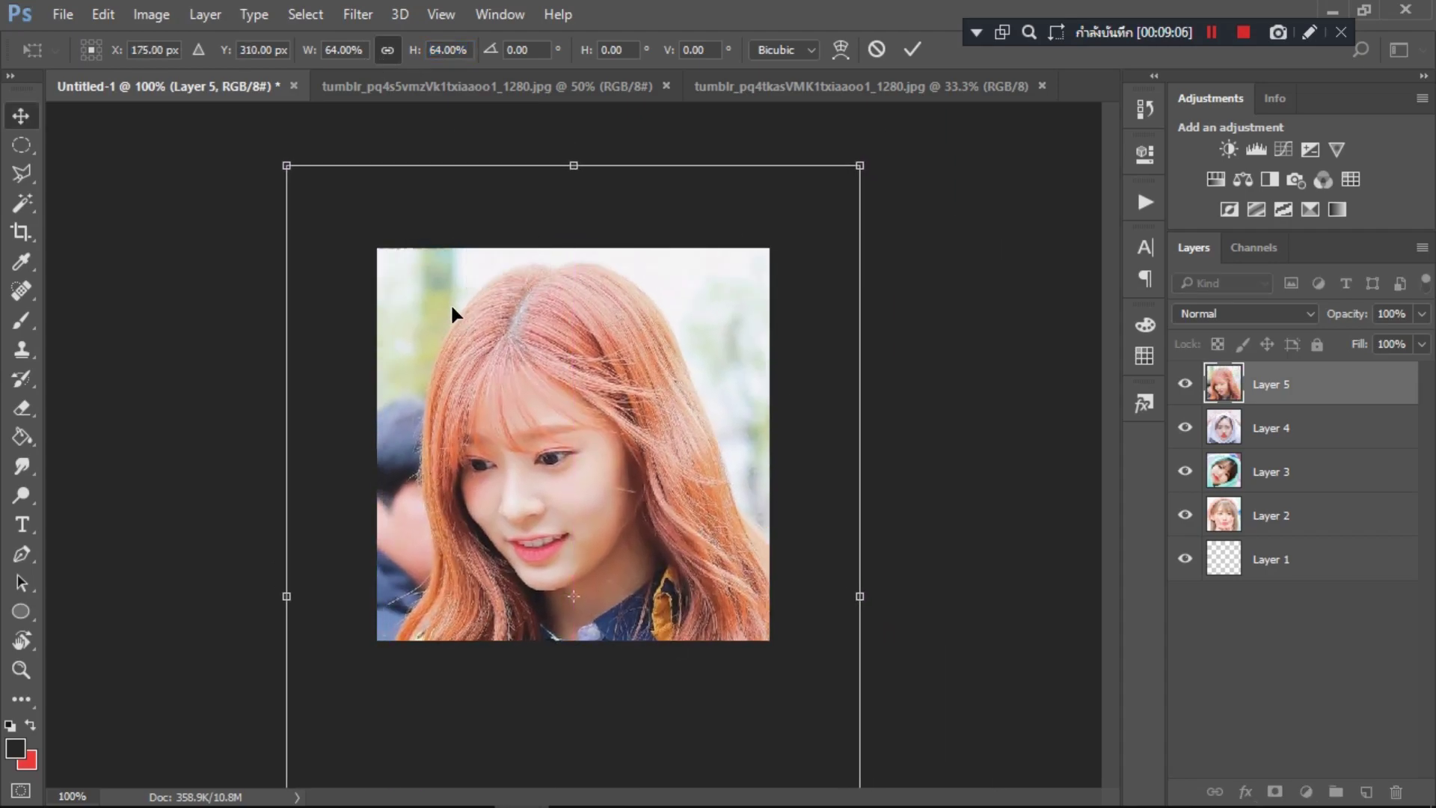
key(Return)
Step: Add the flower-crown photo to Untitled-1 as a layer, scale it to 49% and position the face within the canvas
drag(890, 92, 280, 434)
drag(412, 546, 734, 538)
click(515, 434)
key(ctrl+t)
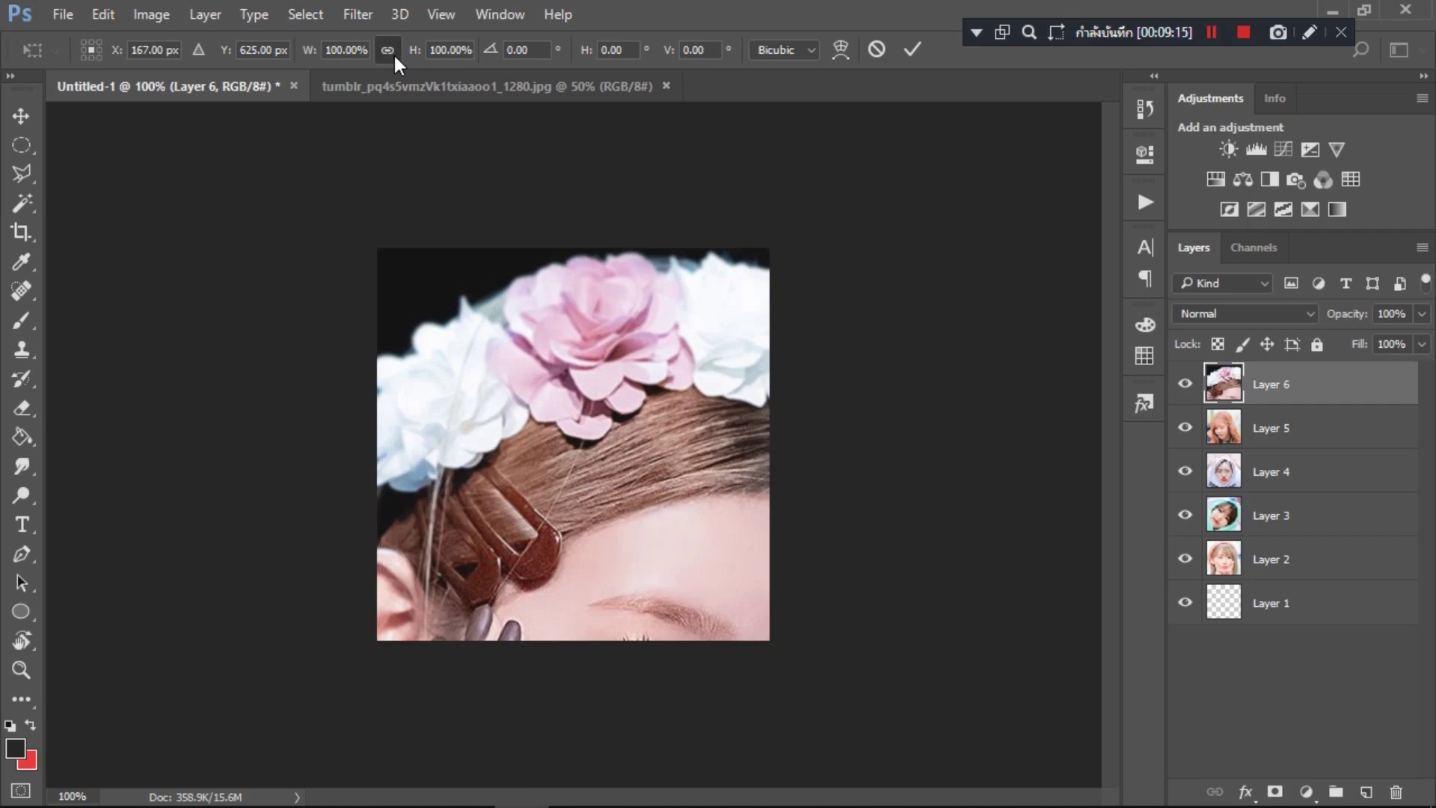
drag(372, 66, 359, 64)
drag(591, 456, 591, 262)
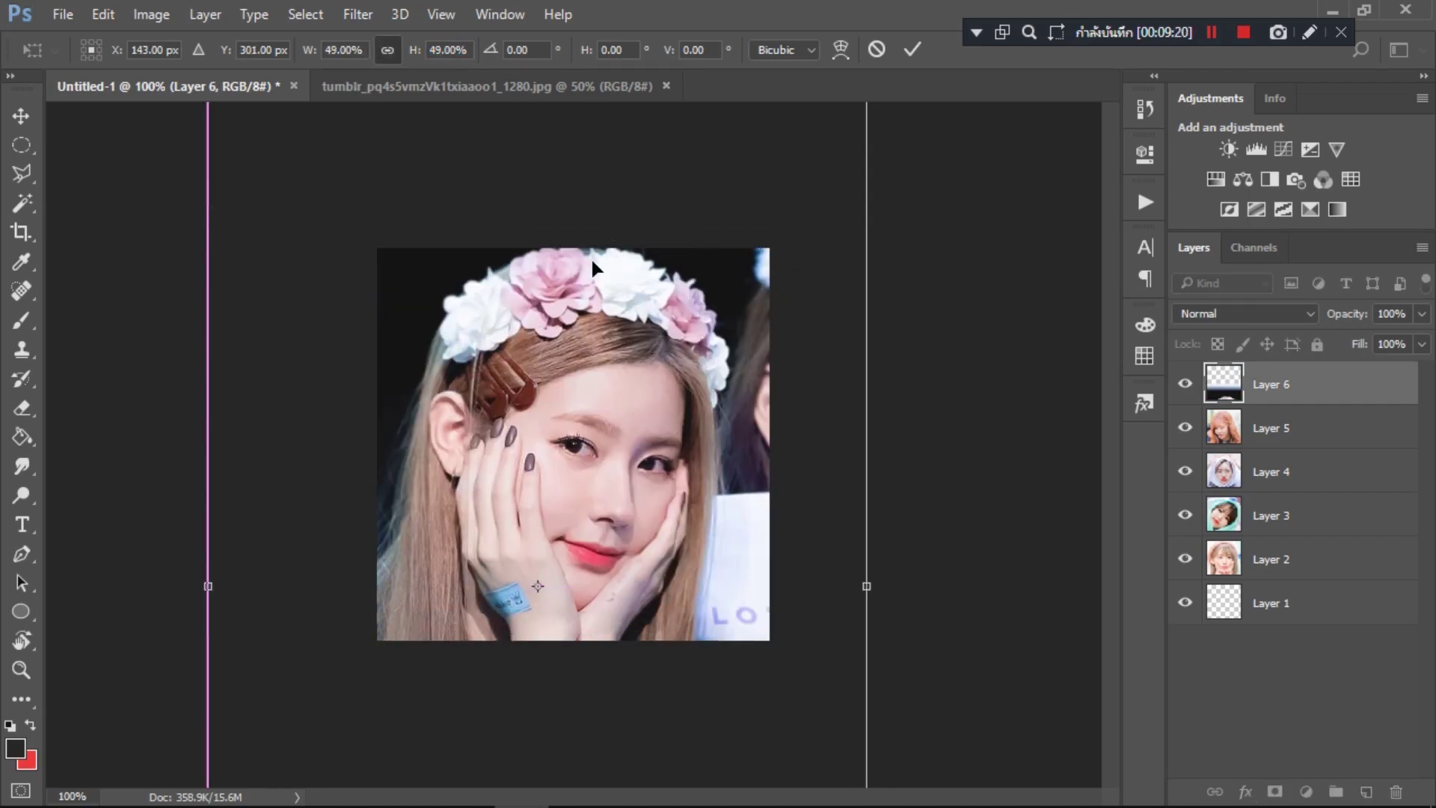
key(Return)
drag(486, 86, 341, 277)
drag(336, 486, 573, 418)
click(540, 282)
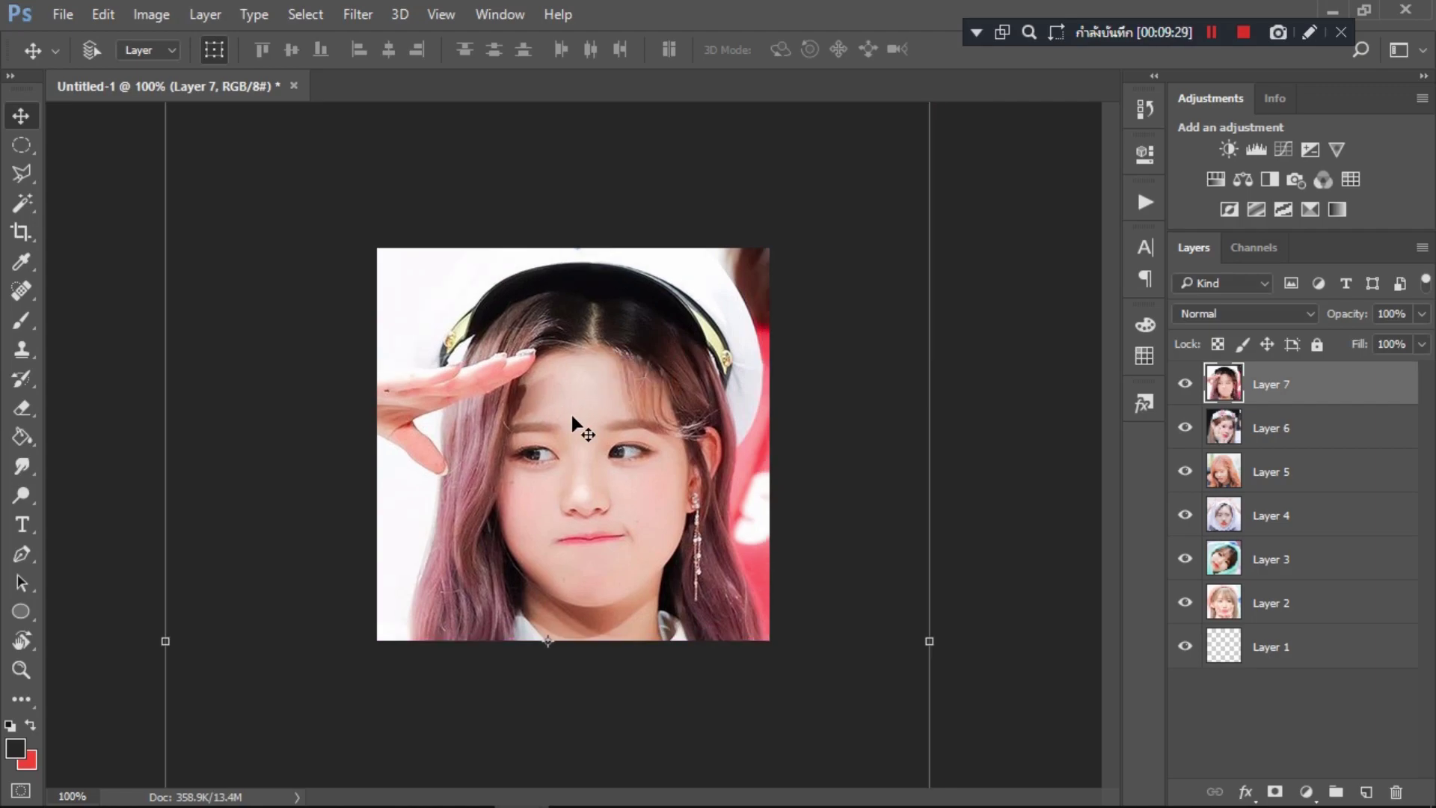
key(Delete)
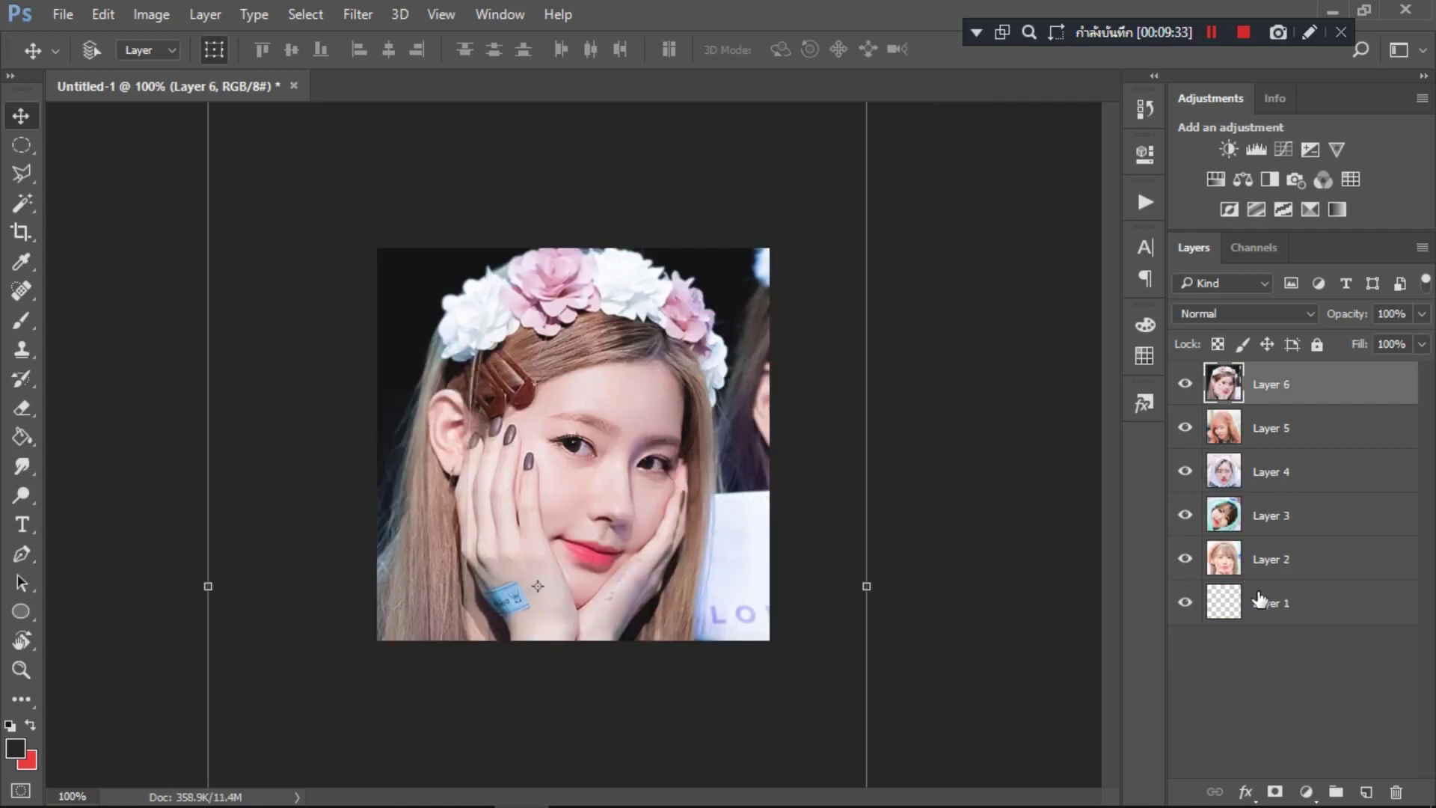
Step: Create a 350 × 350 px ellipse shape from its center above Layer 6 and align it with the canvas
click(1259, 598)
click(1298, 400)
click(20, 613)
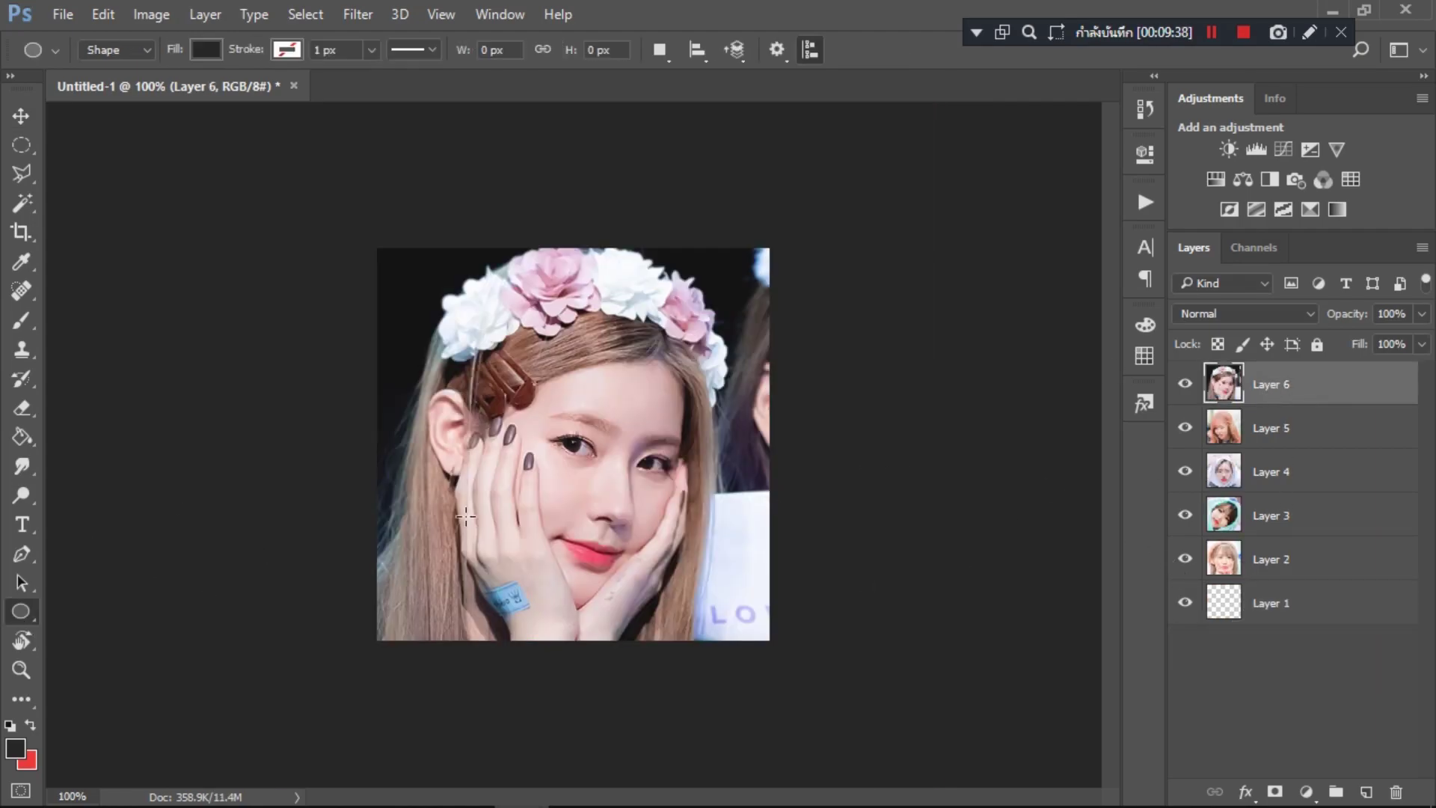
click(535, 492)
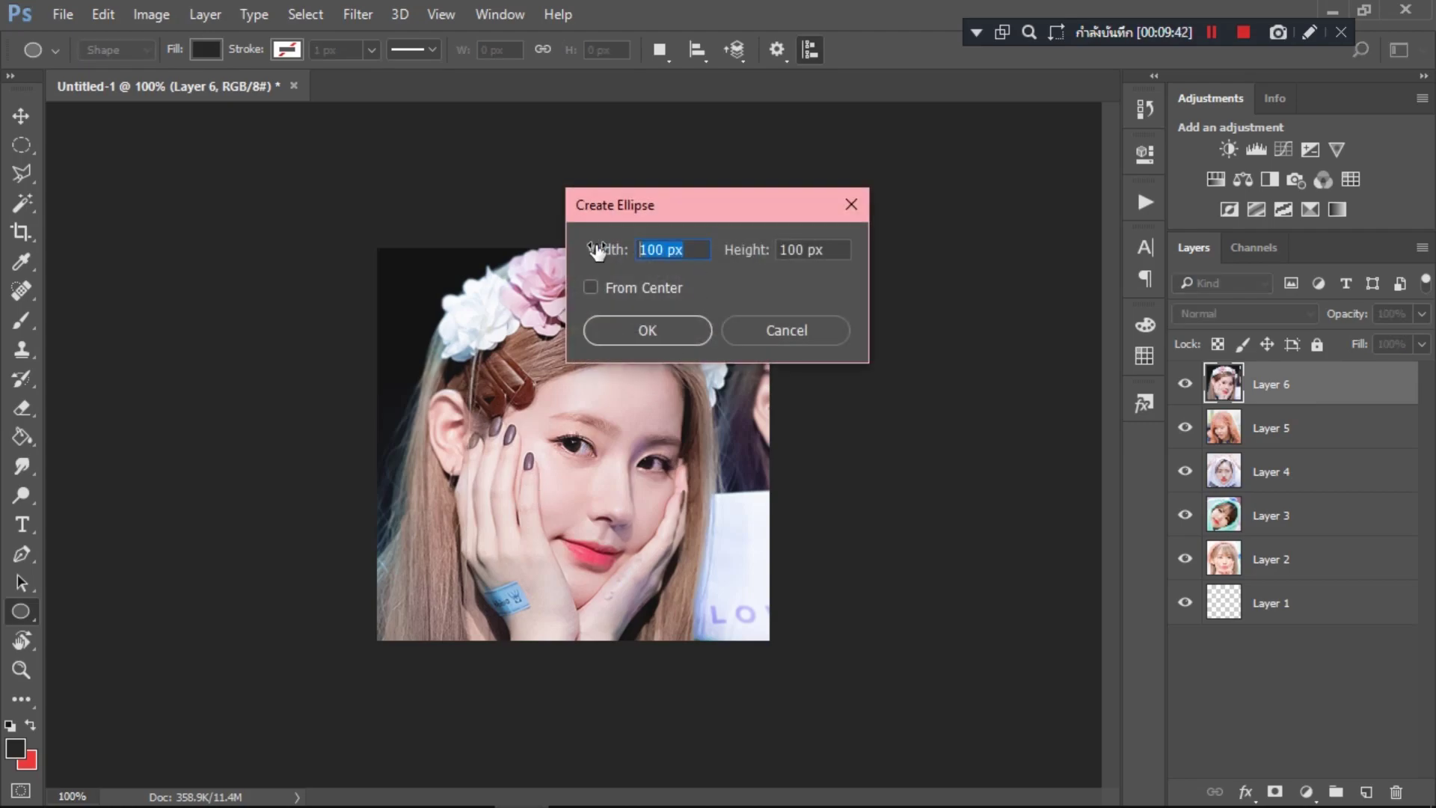
click(590, 288)
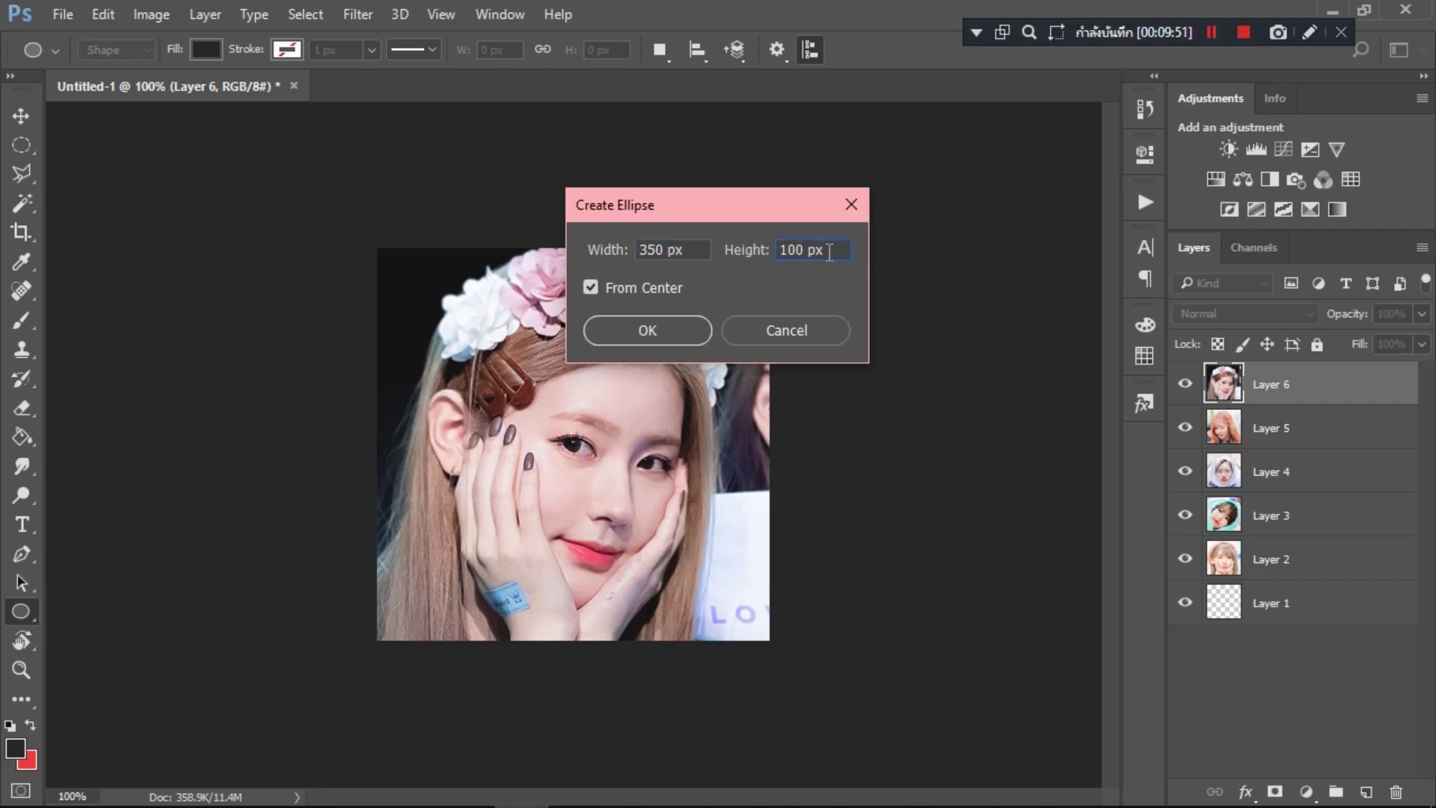
click(689, 331)
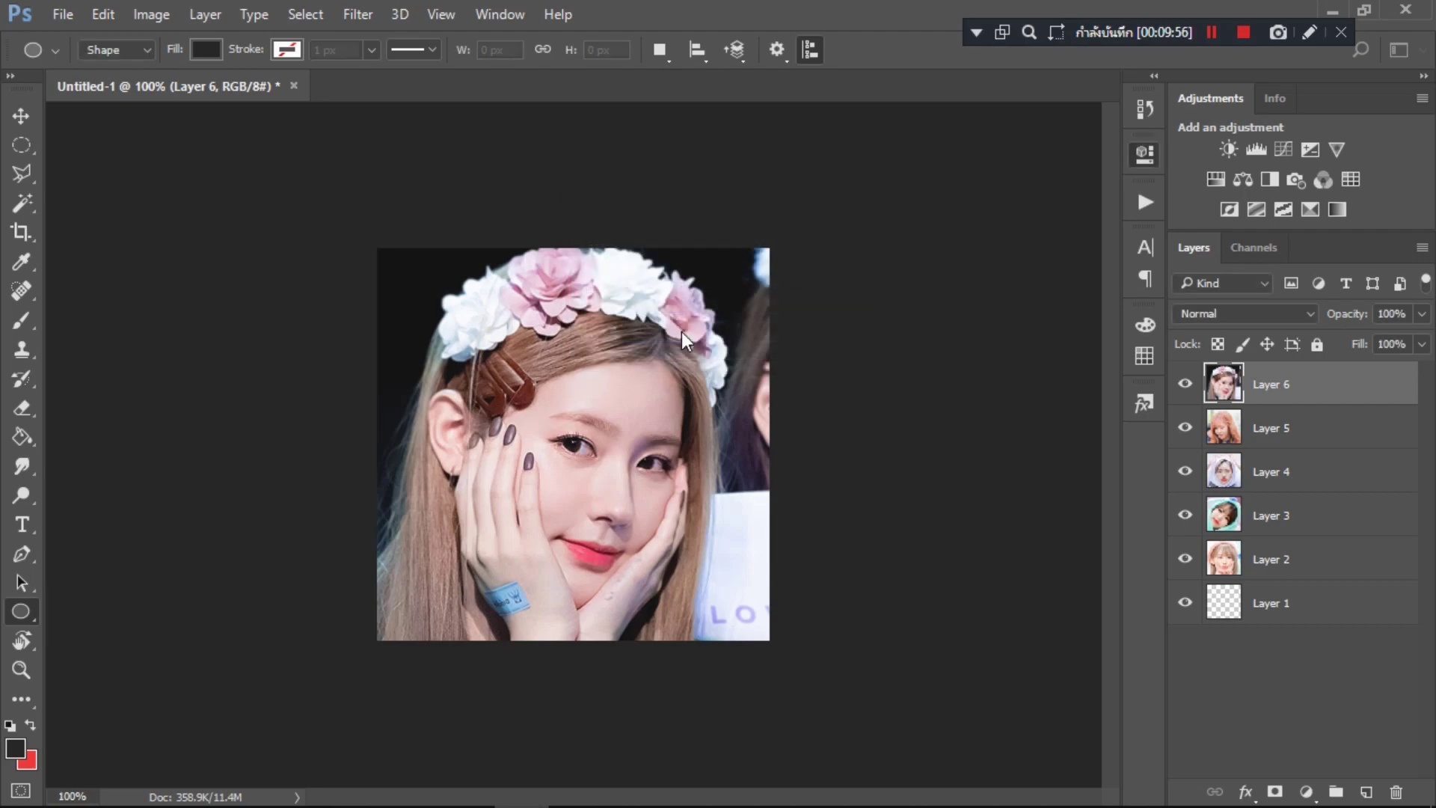
key(v)
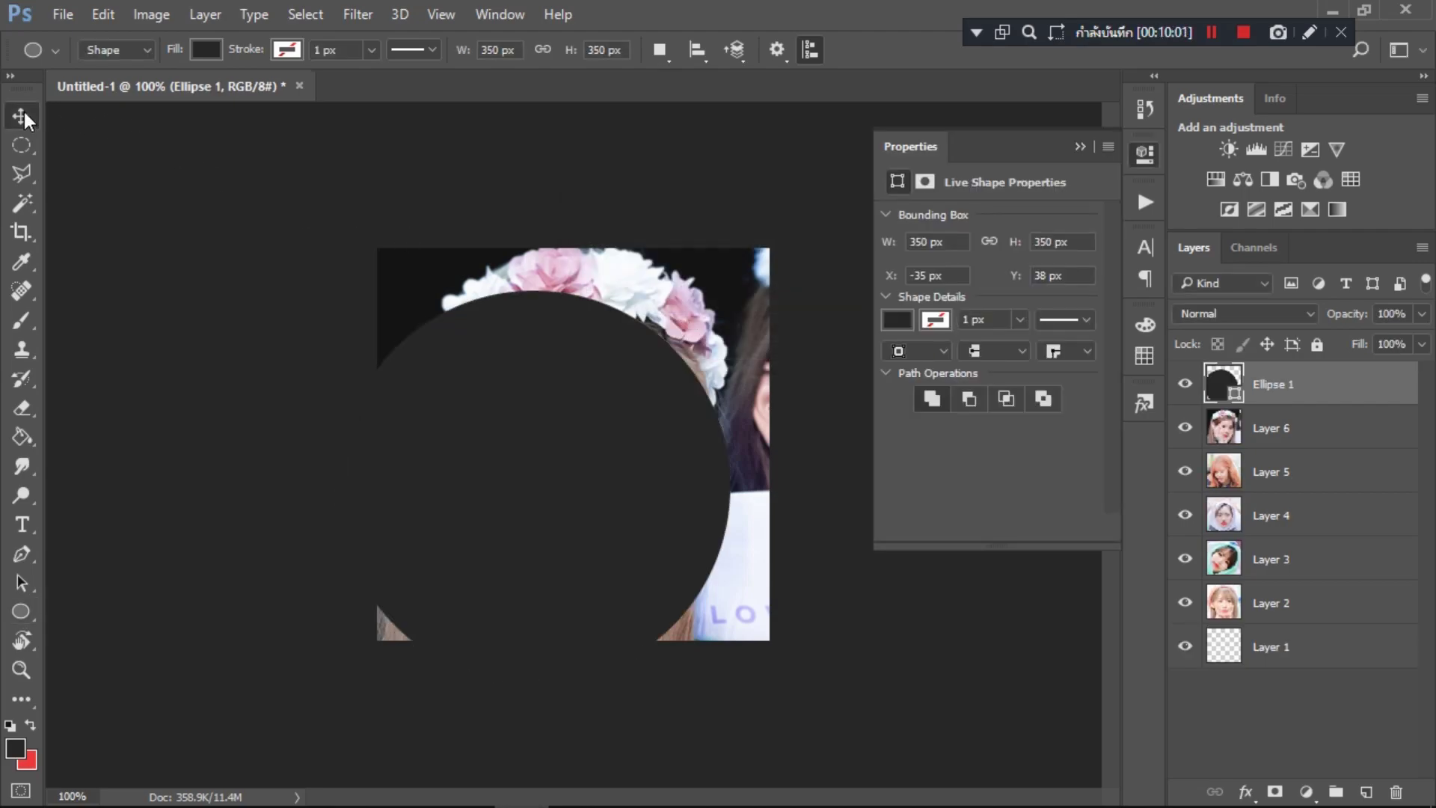
drag(465, 352, 510, 308)
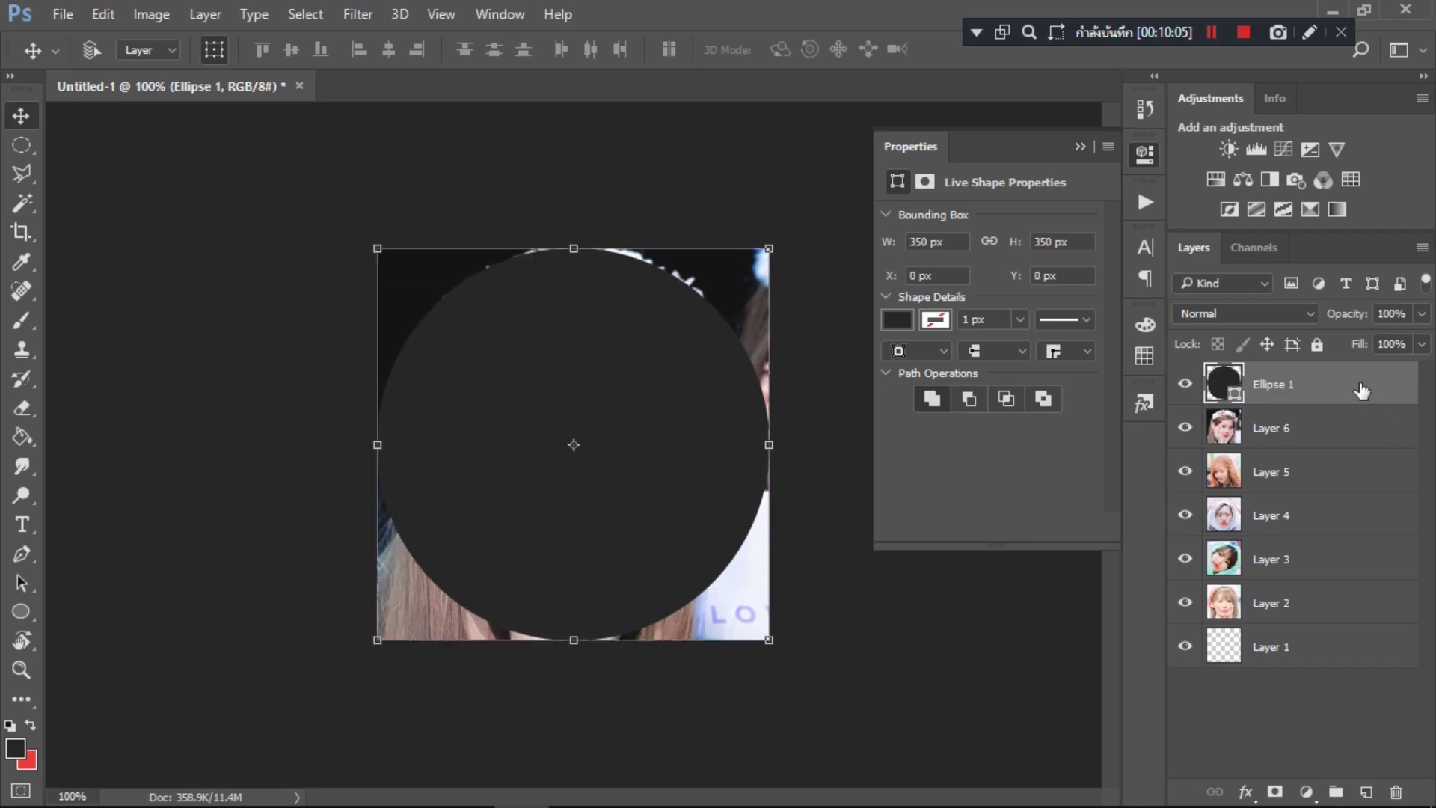
Step: Move the ellipse layer beneath Layer 2 and clip Layers 2 to 6 to the circle as clipping masks
drag(1361, 390, 1324, 624)
click(1298, 381)
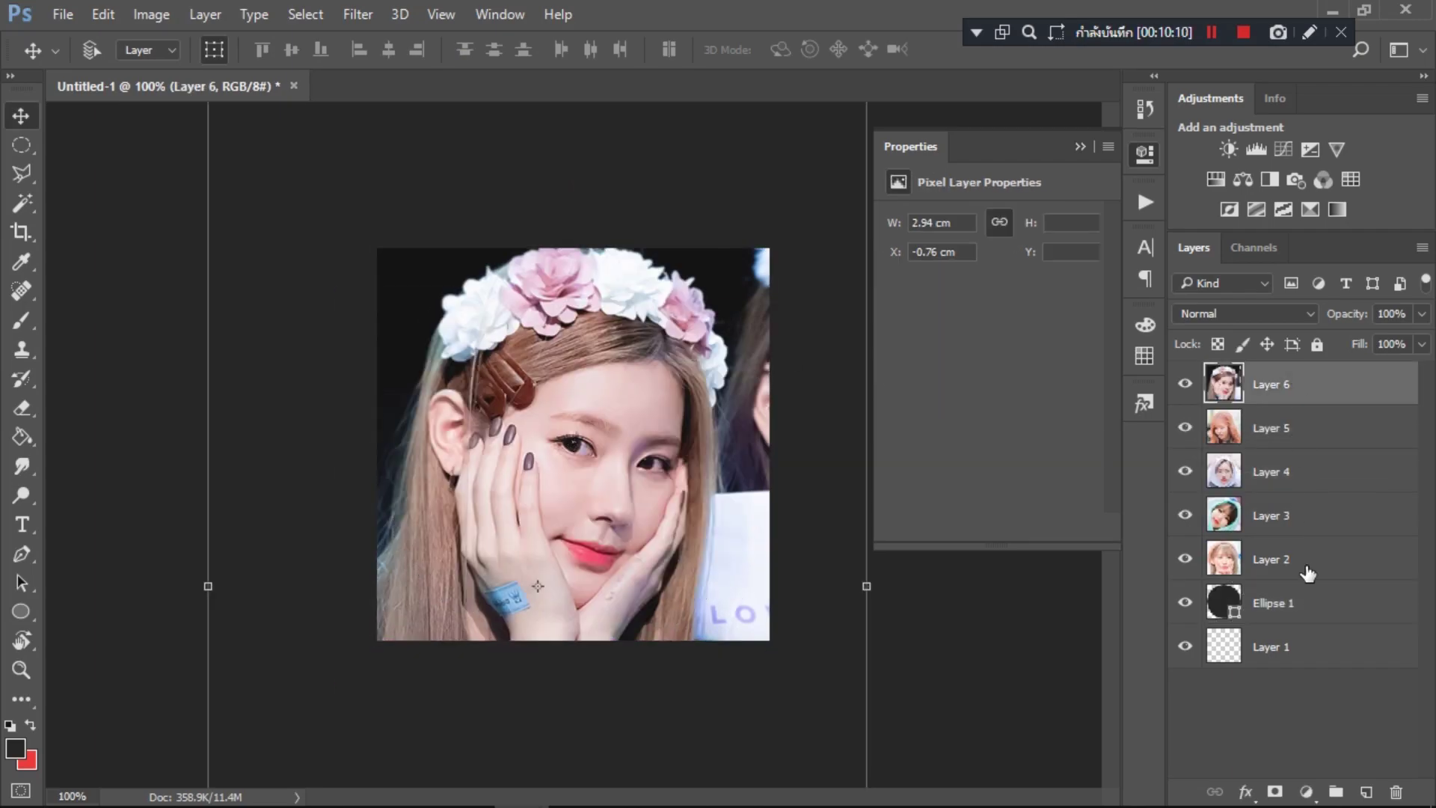
shift+click(1307, 574)
right_click(1305, 576)
click(985, 568)
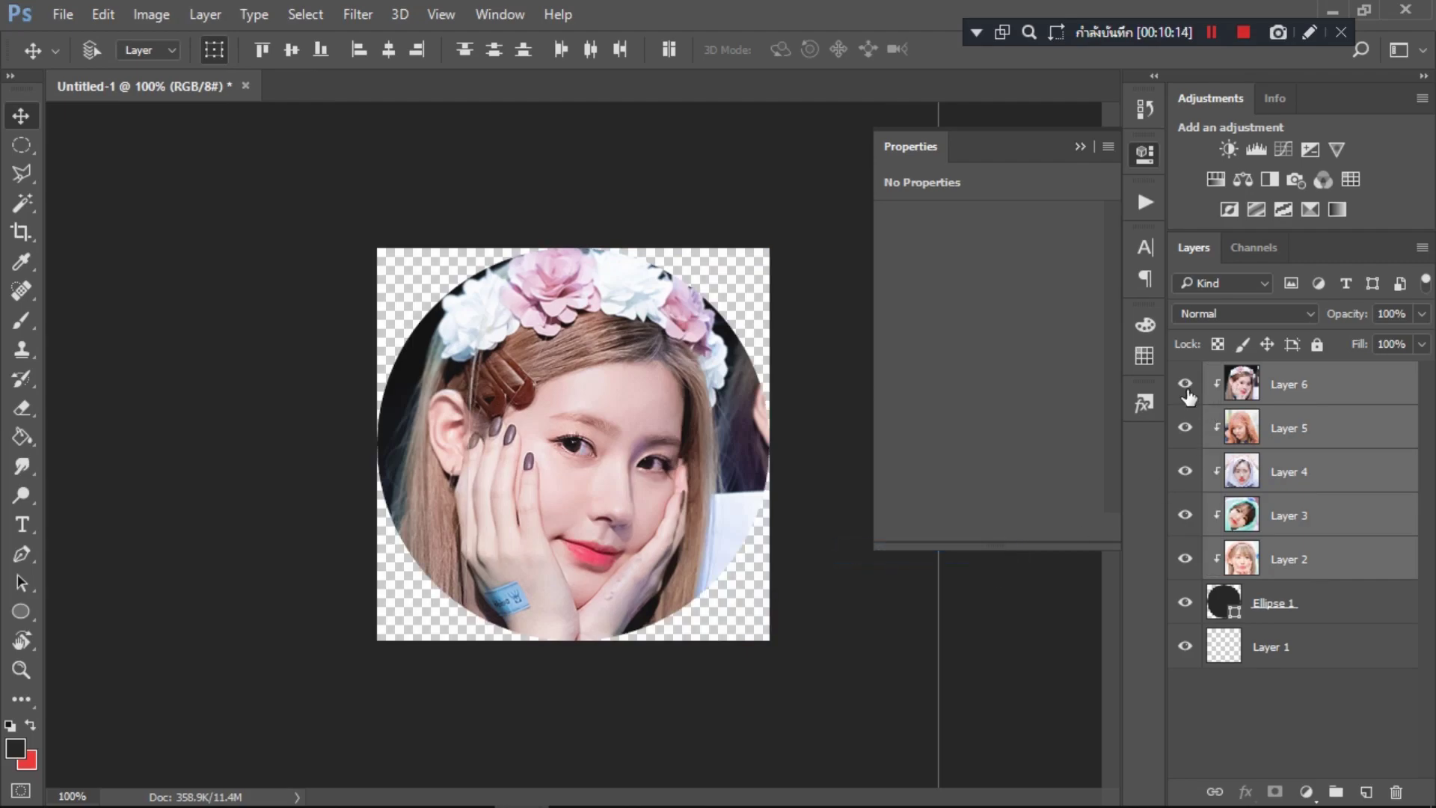
Step: Toggle the visibility of Layers 3 to 6 to examine each portrait inside the circle, leaving all of them shown
click(1185, 384)
click(1186, 427)
click(1185, 470)
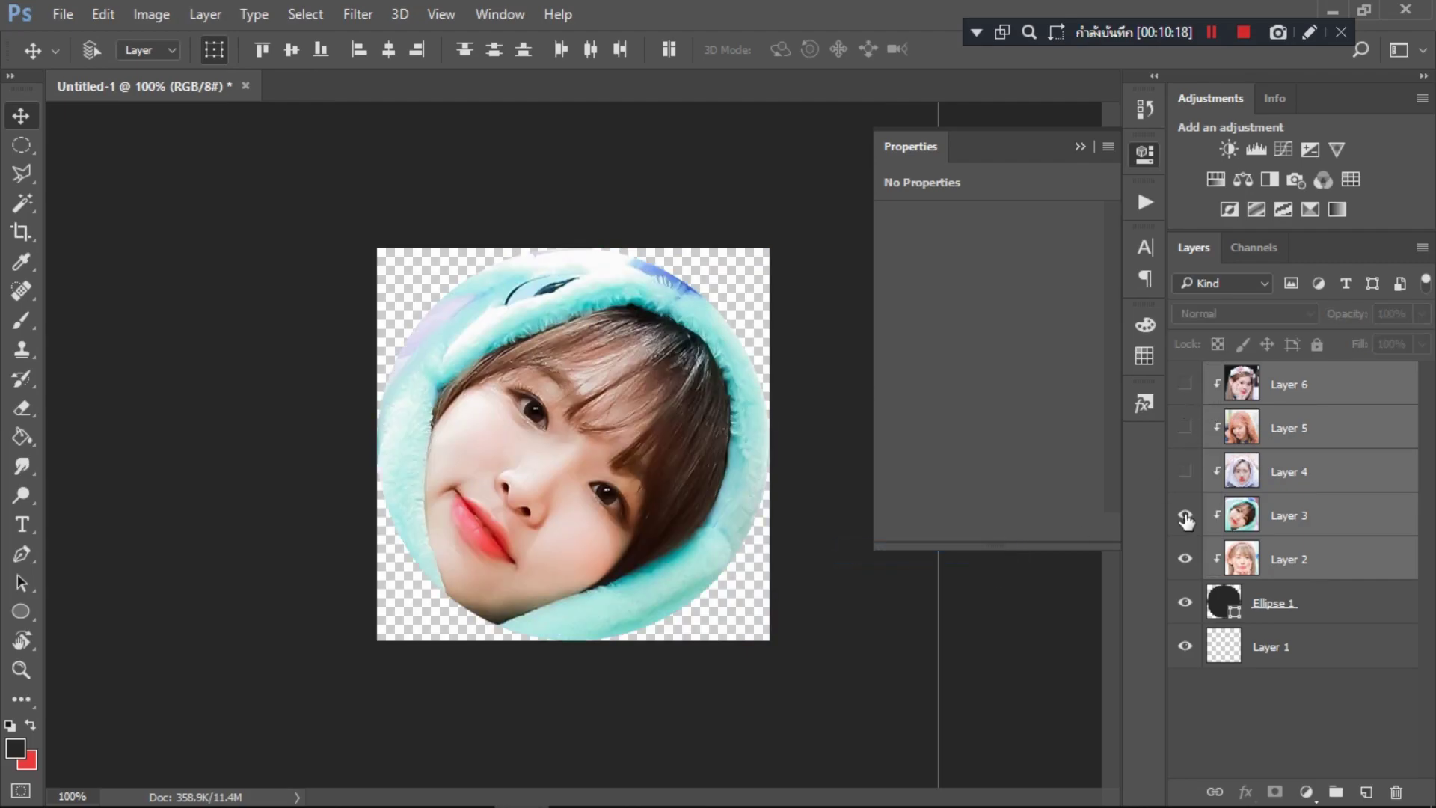
click(1185, 516)
click(1186, 516)
click(1186, 470)
click(1185, 470)
click(1185, 427)
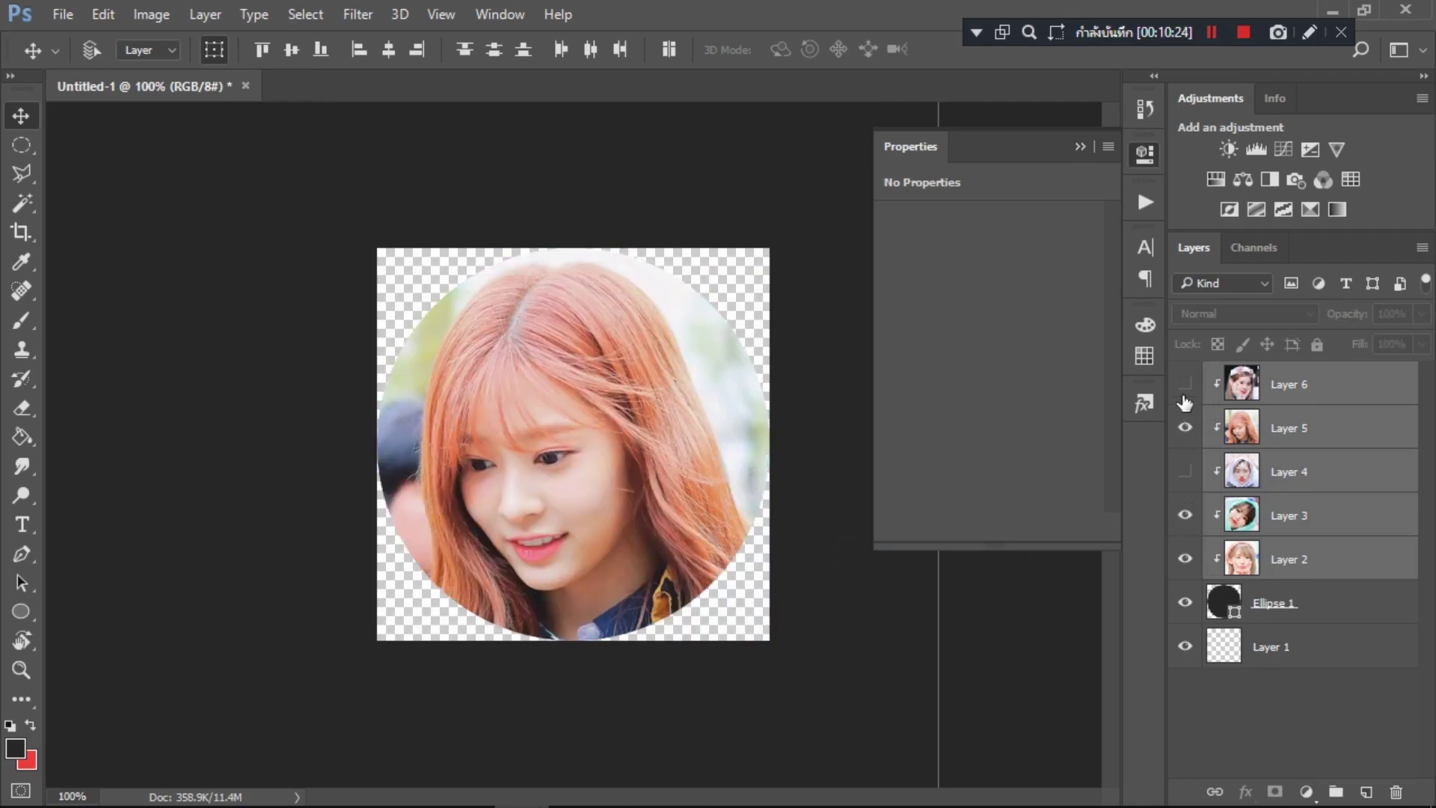
click(1185, 384)
click(1185, 470)
Step: Delete the ellipse layer to release the portrait layers from the circular clipping
click(1275, 602)
key(Delete)
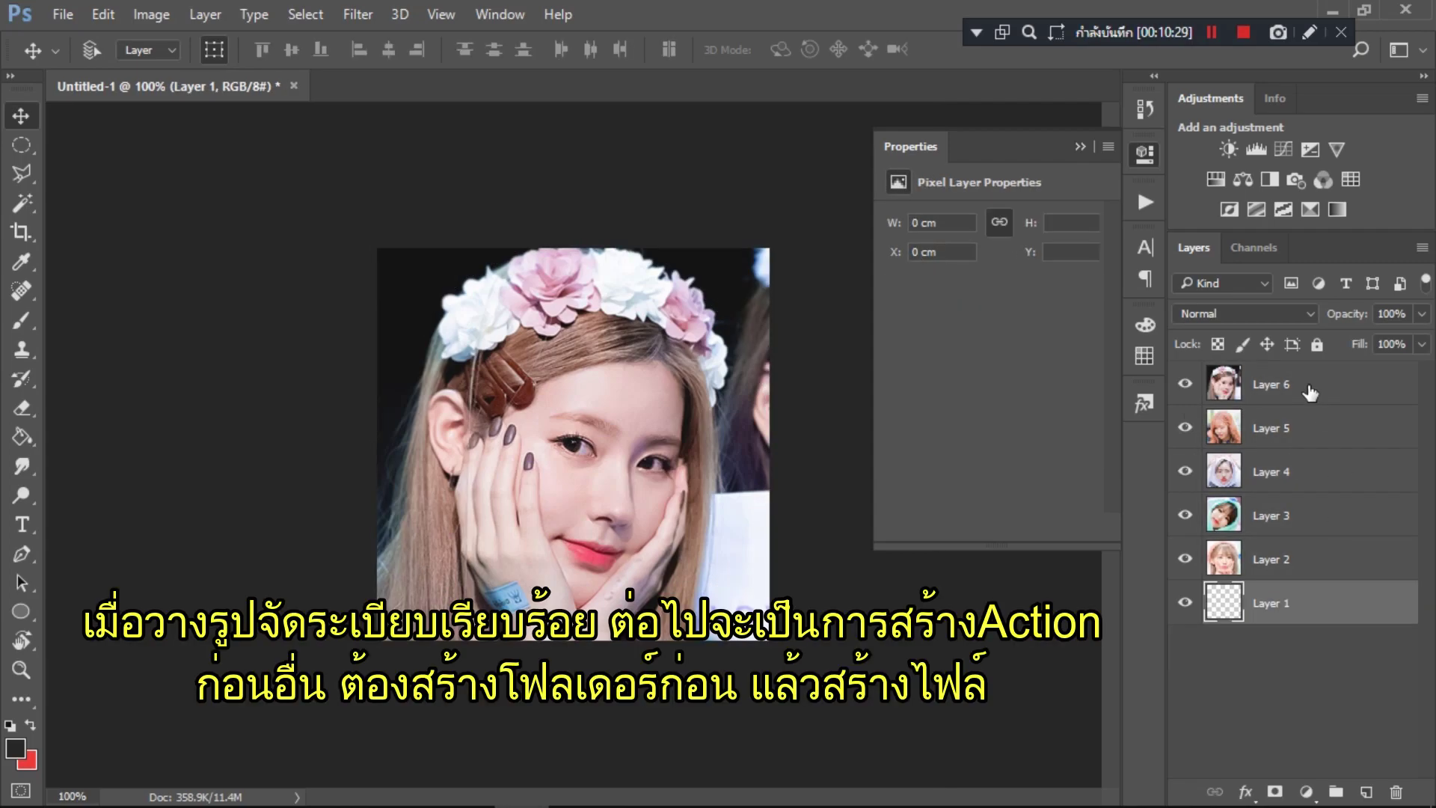
Step: With Layer 6 selected, create an action set named test and start recording Action 1 in it
click(1310, 393)
click(1144, 202)
click(968, 288)
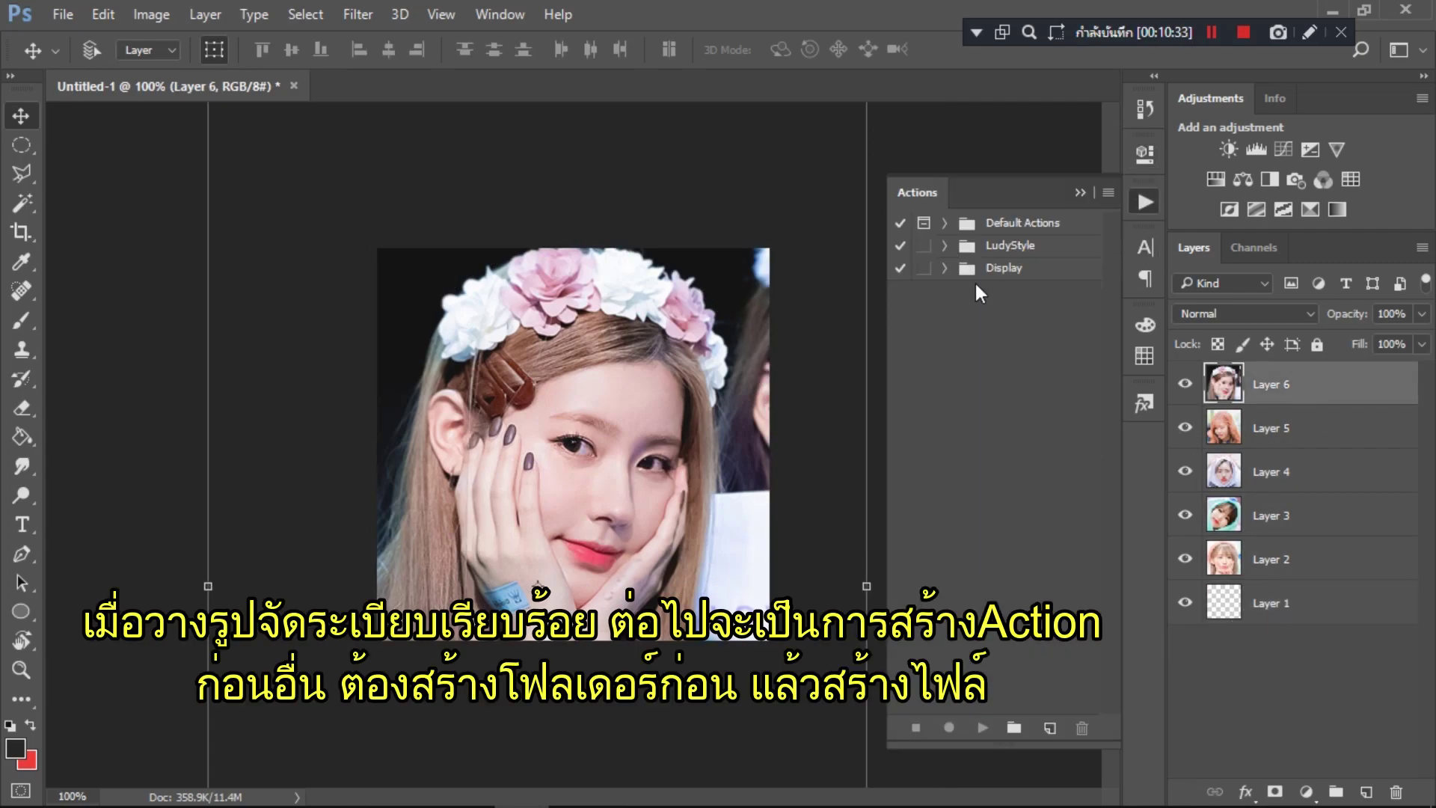
click(1015, 727)
text(test)
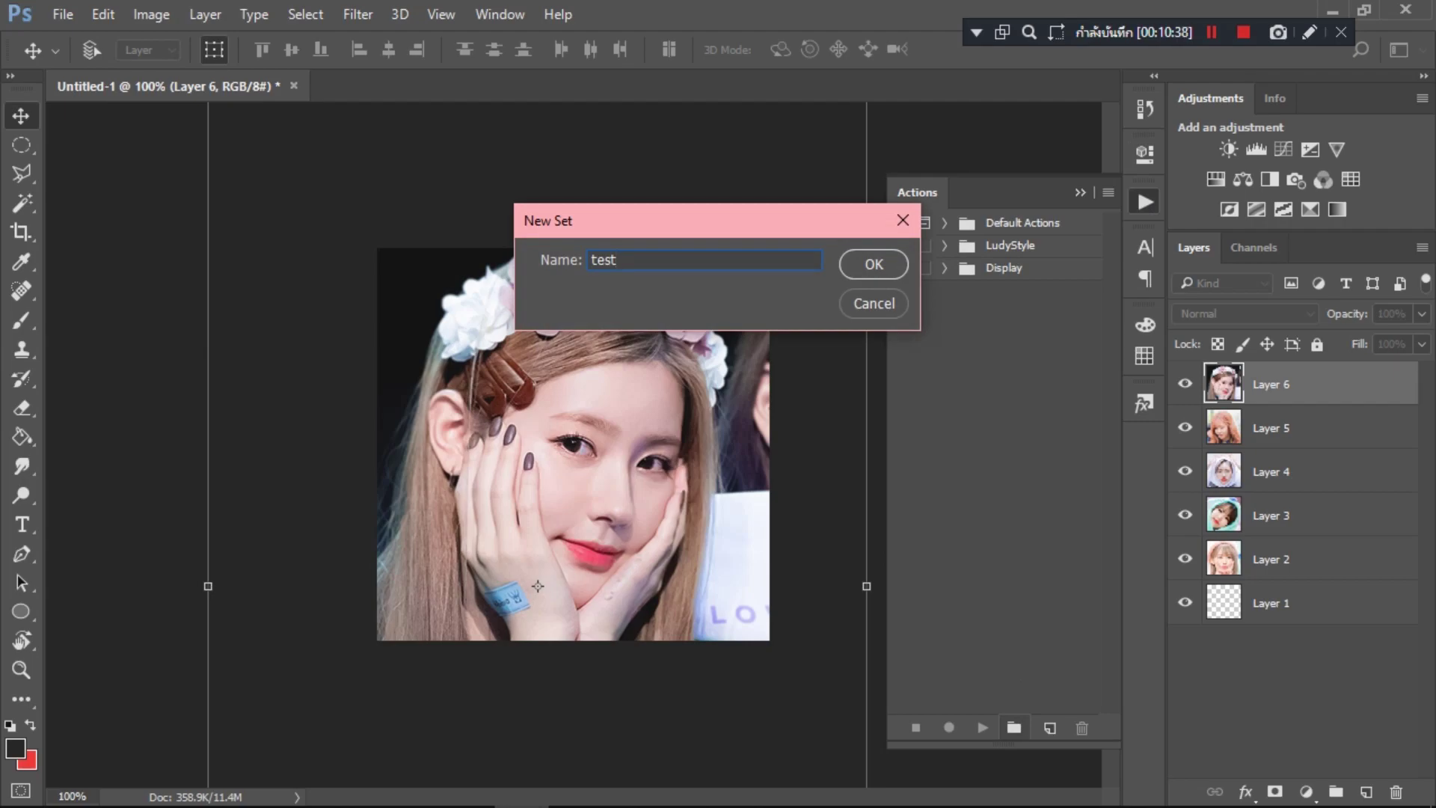
key(Return)
click(1050, 729)
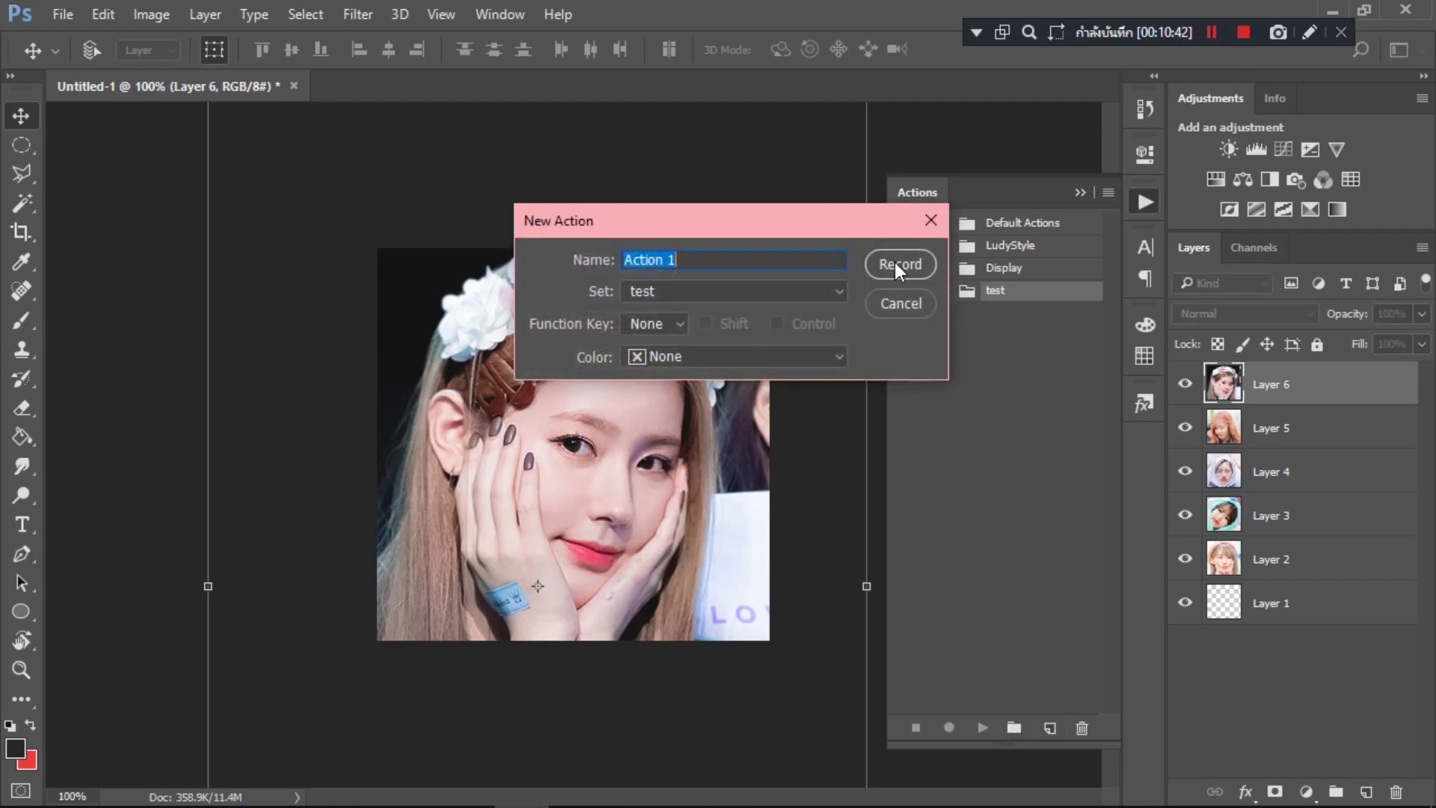
click(900, 266)
Step: Apply Topaz DeNoise 5 to Layer 6 with overall strength 0.08 and shadow adjustment -0.80
click(357, 14)
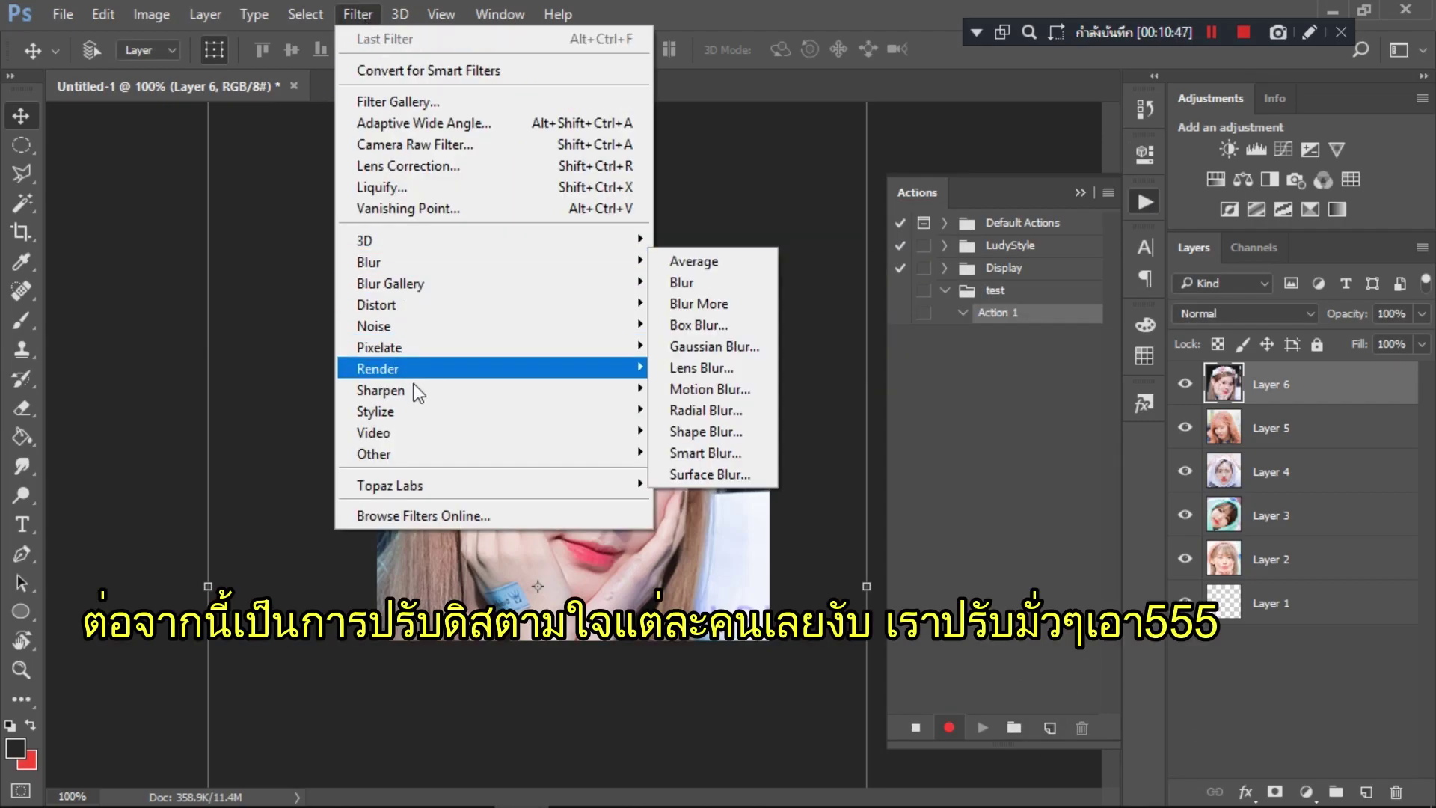
mouse_move(582, 486)
click(681, 485)
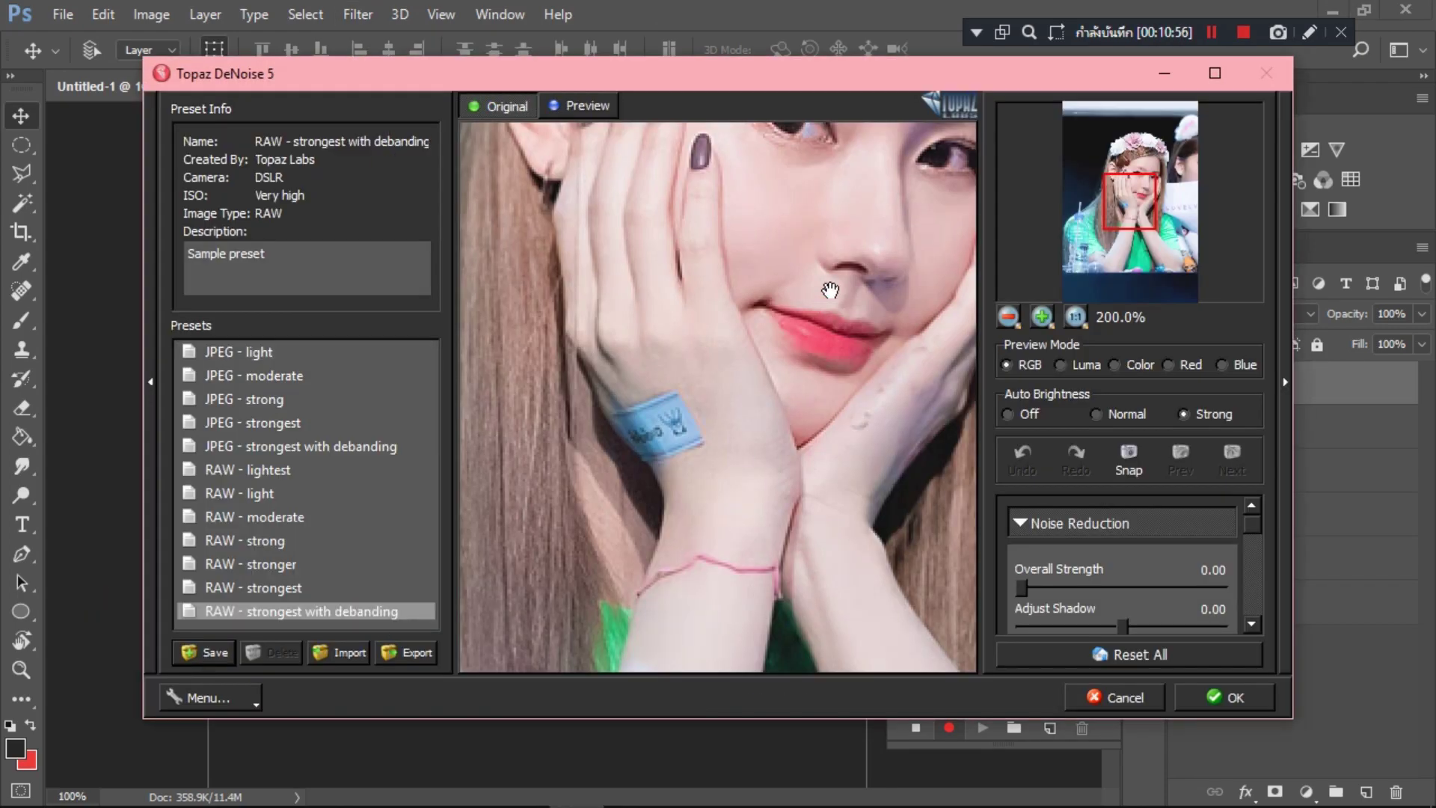
drag(827, 289, 712, 459)
drag(1026, 586, 1039, 586)
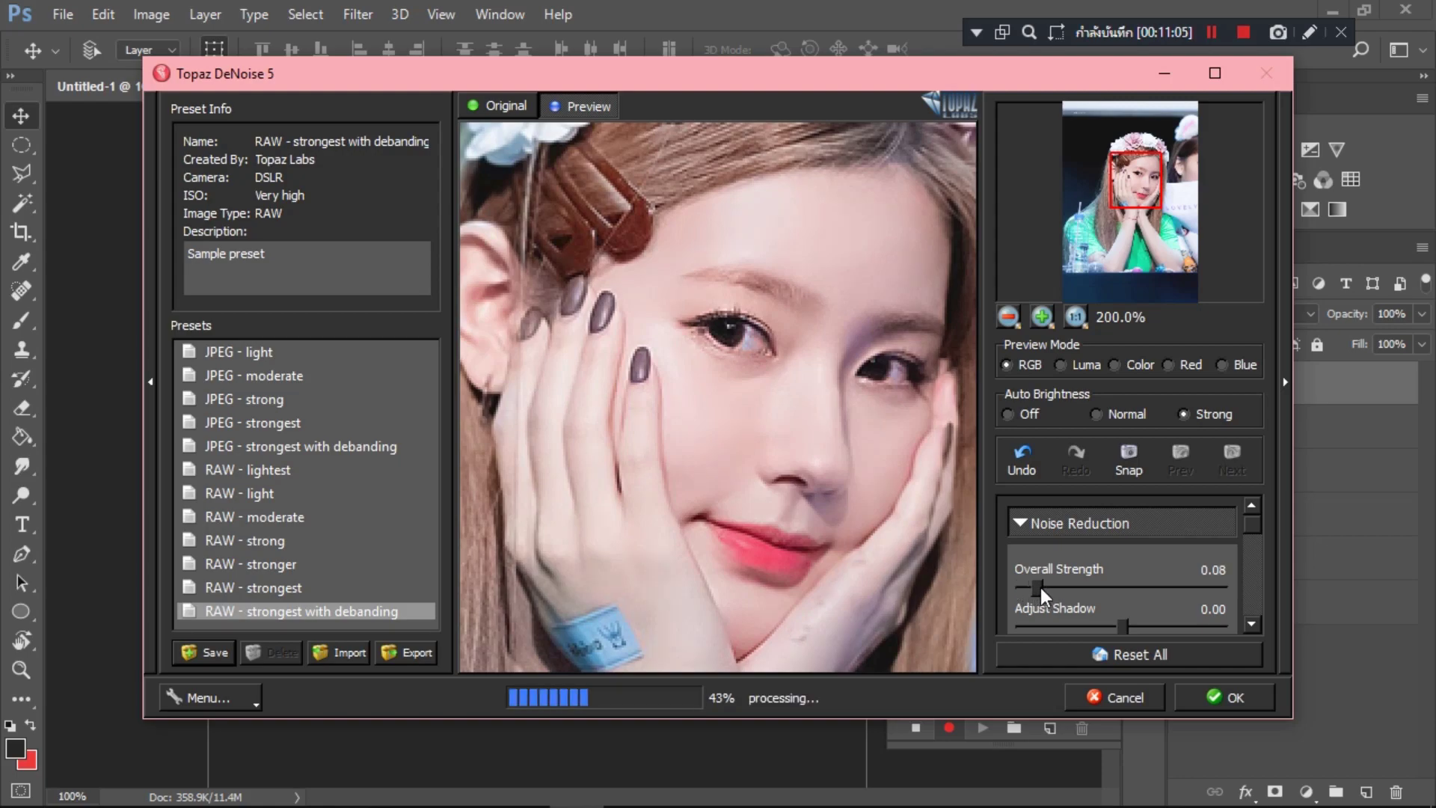
drag(1111, 620, 1029, 620)
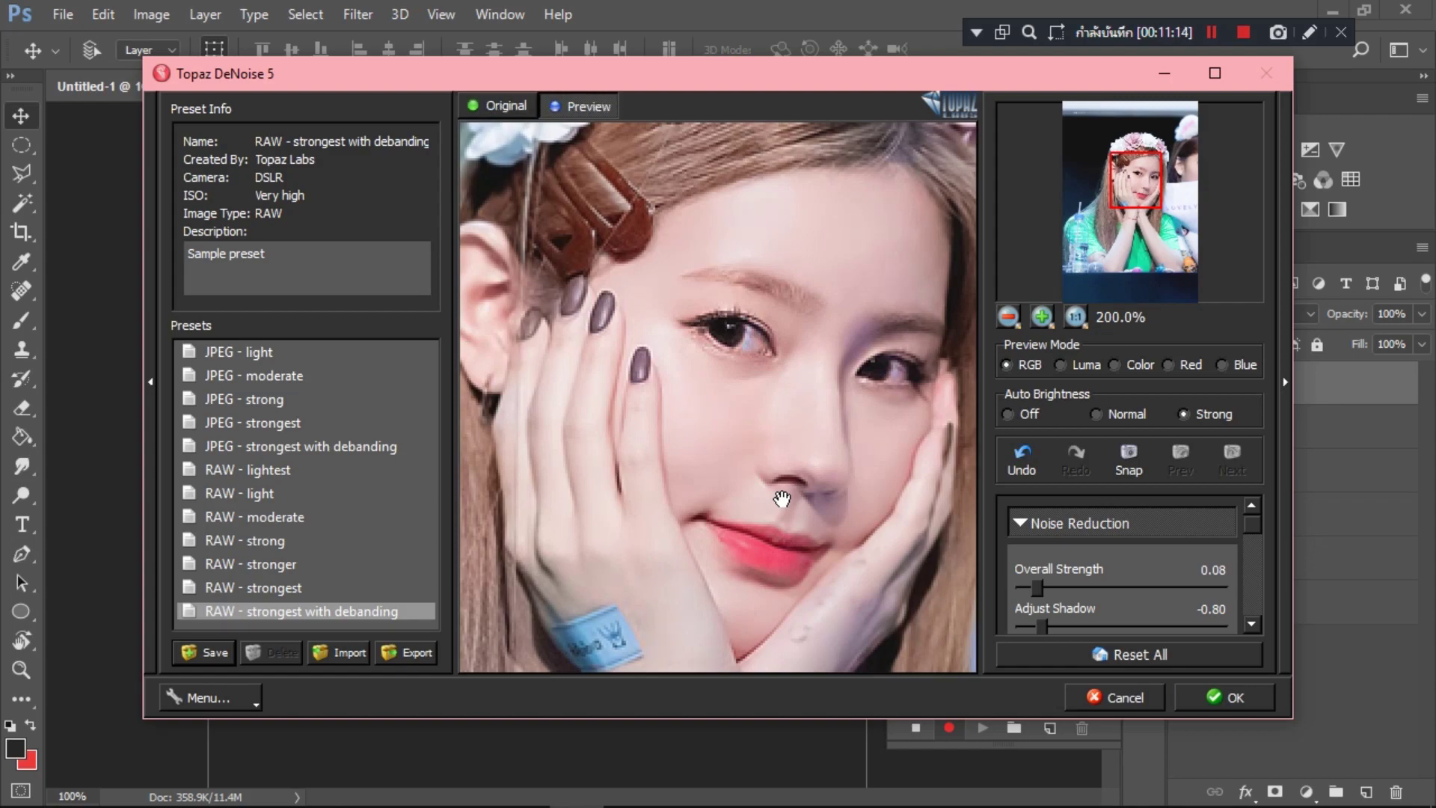
click(1176, 686)
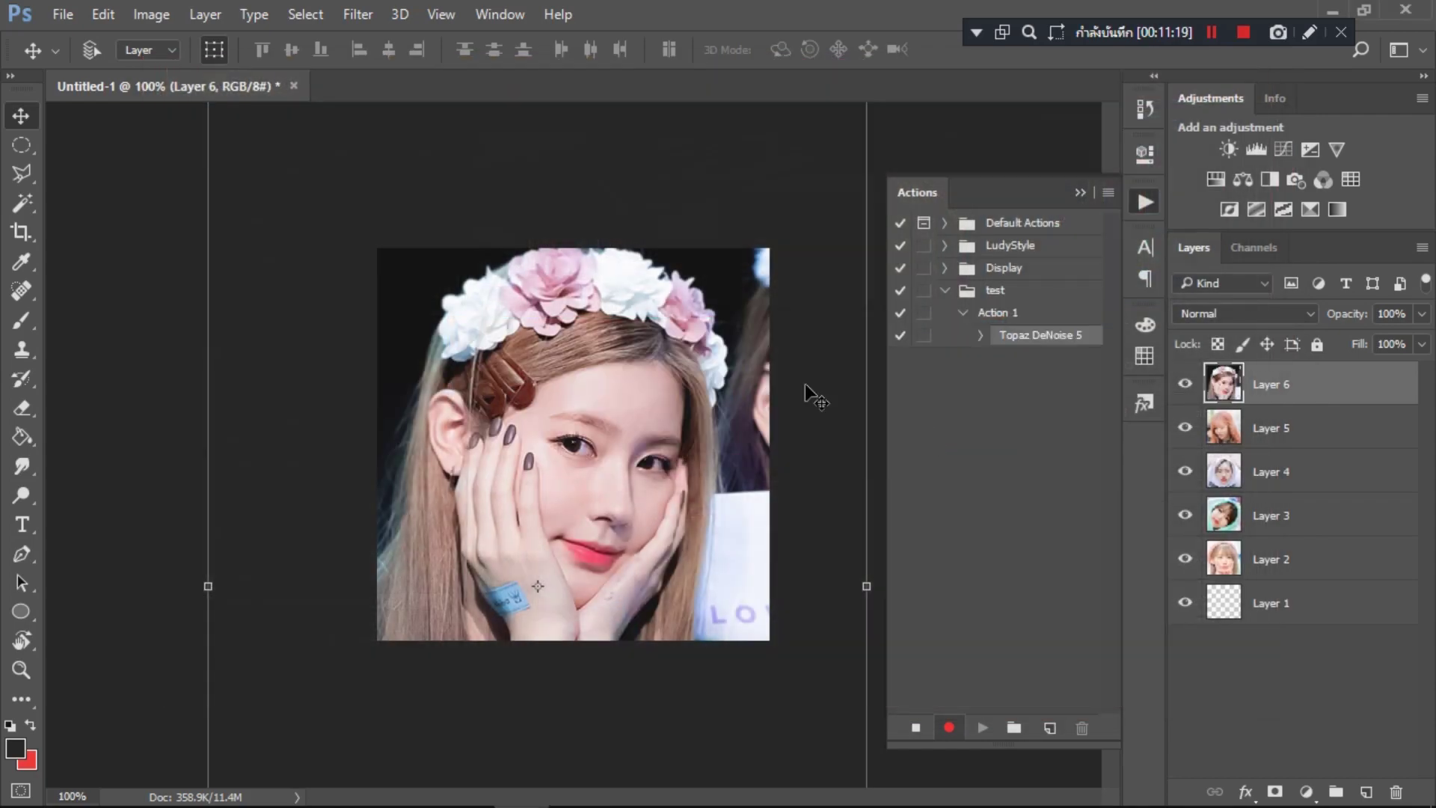
Step: Apply the GREYCstoration noise filter to Layer 6 with Gfact 4 and geometry regularity 3
click(357, 14)
mouse_move(598, 326)
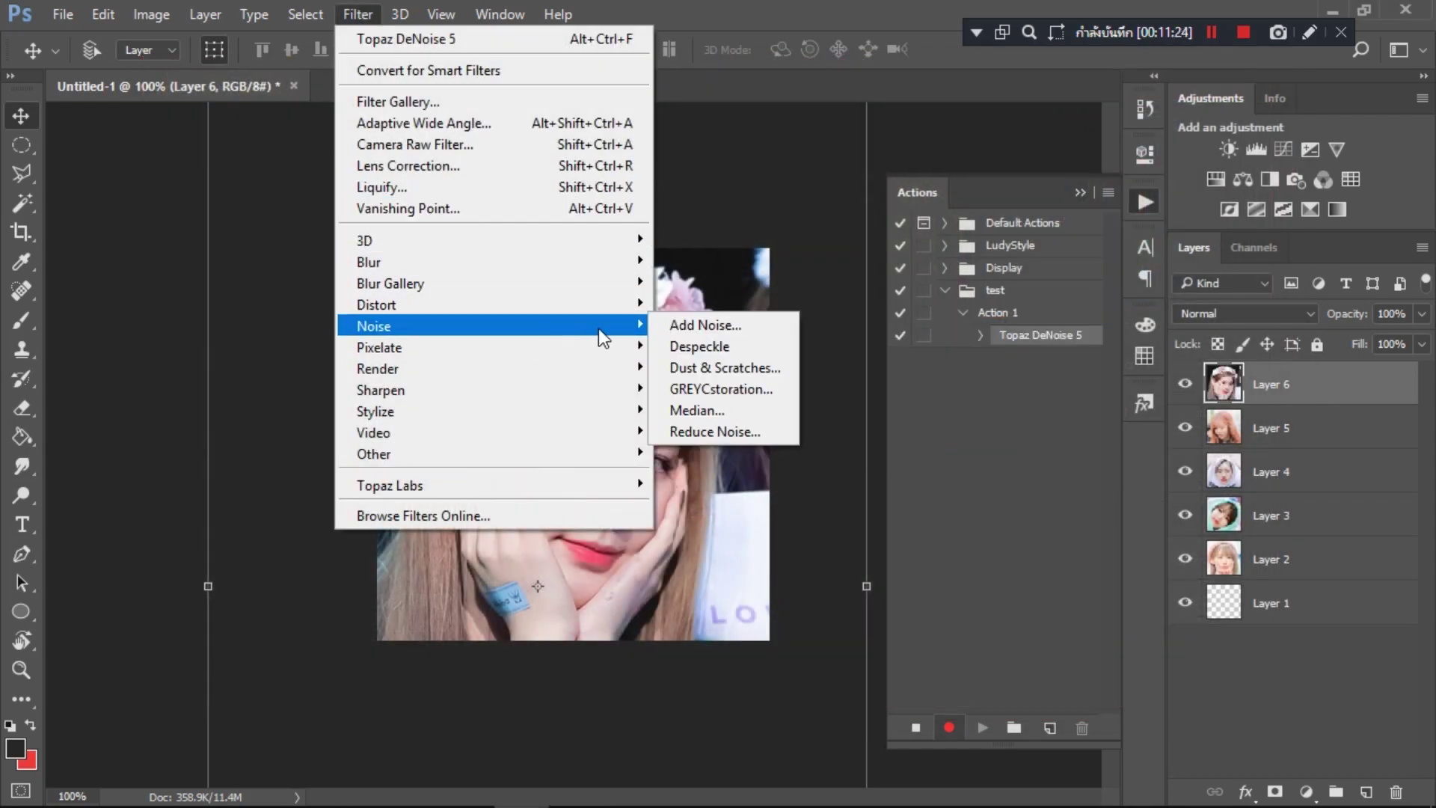
click(720, 389)
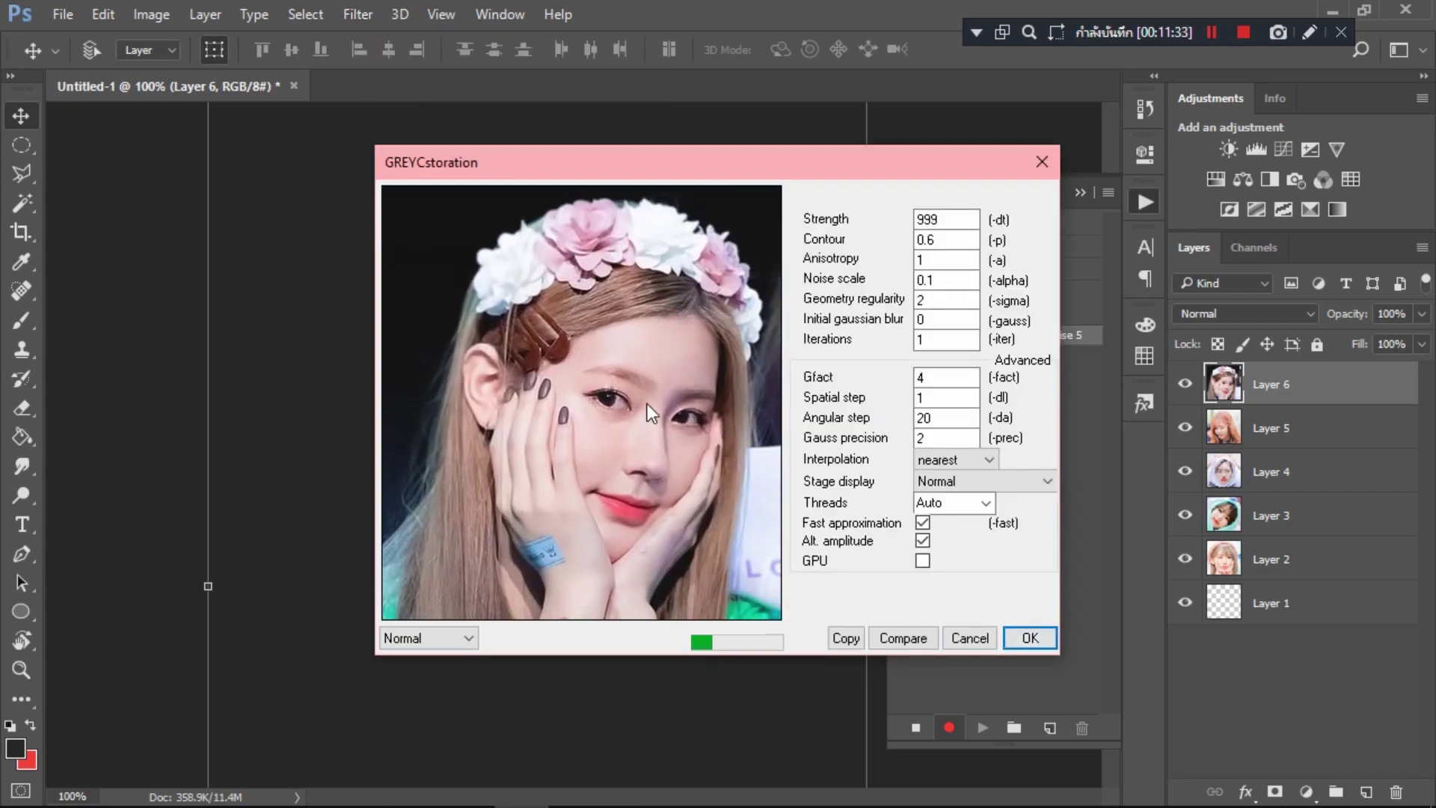
click(938, 378)
key(BackSpace)
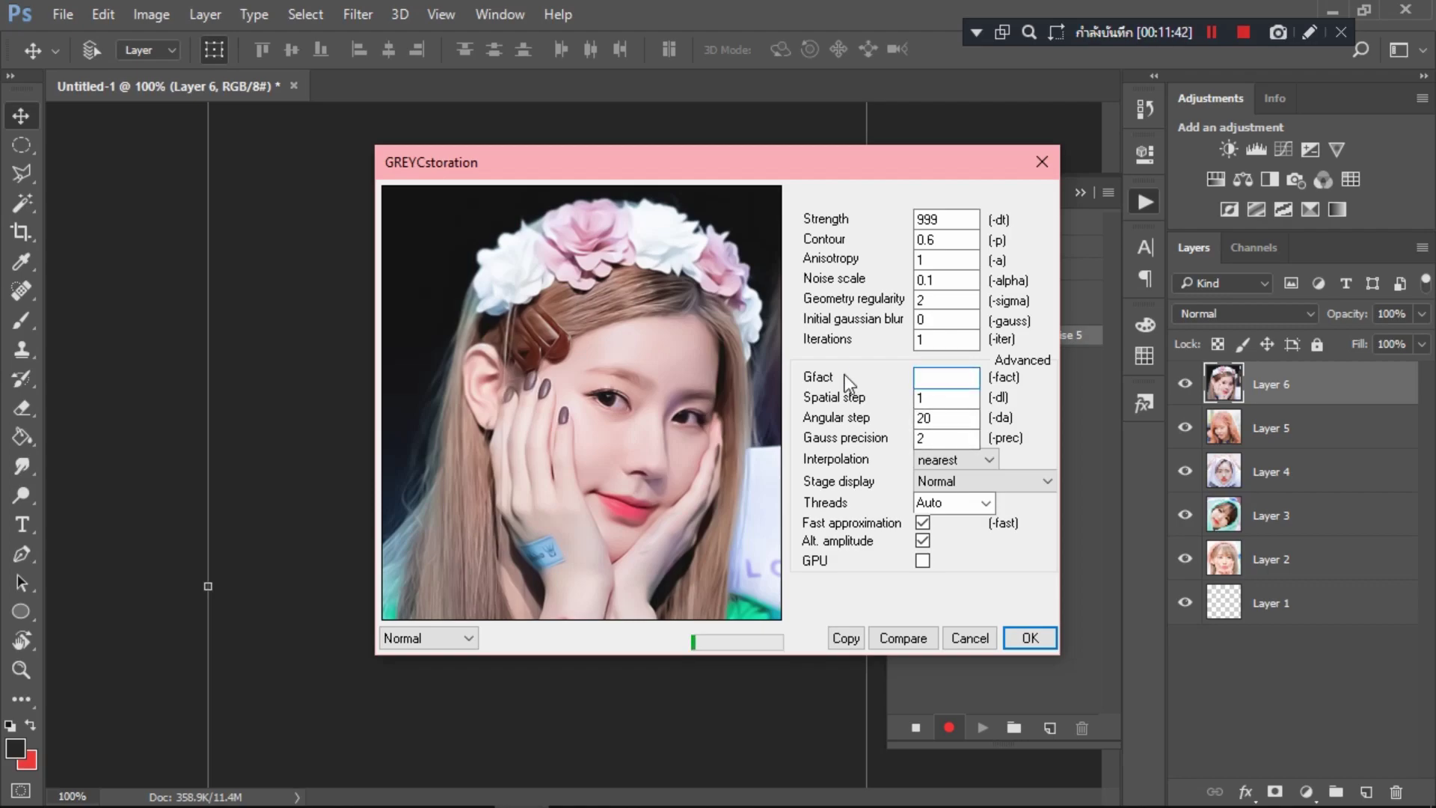
text(4)
click(944, 300)
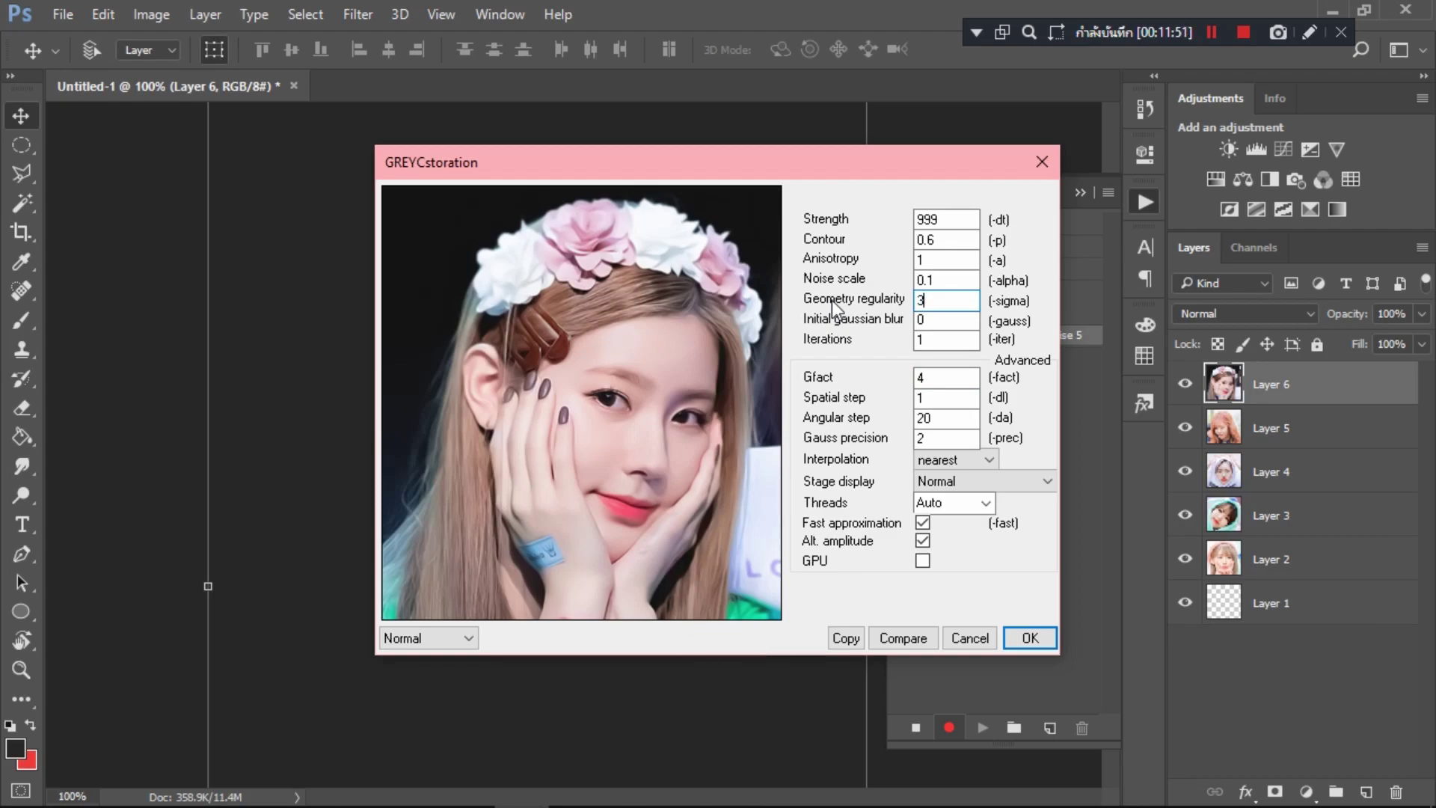
click(1039, 638)
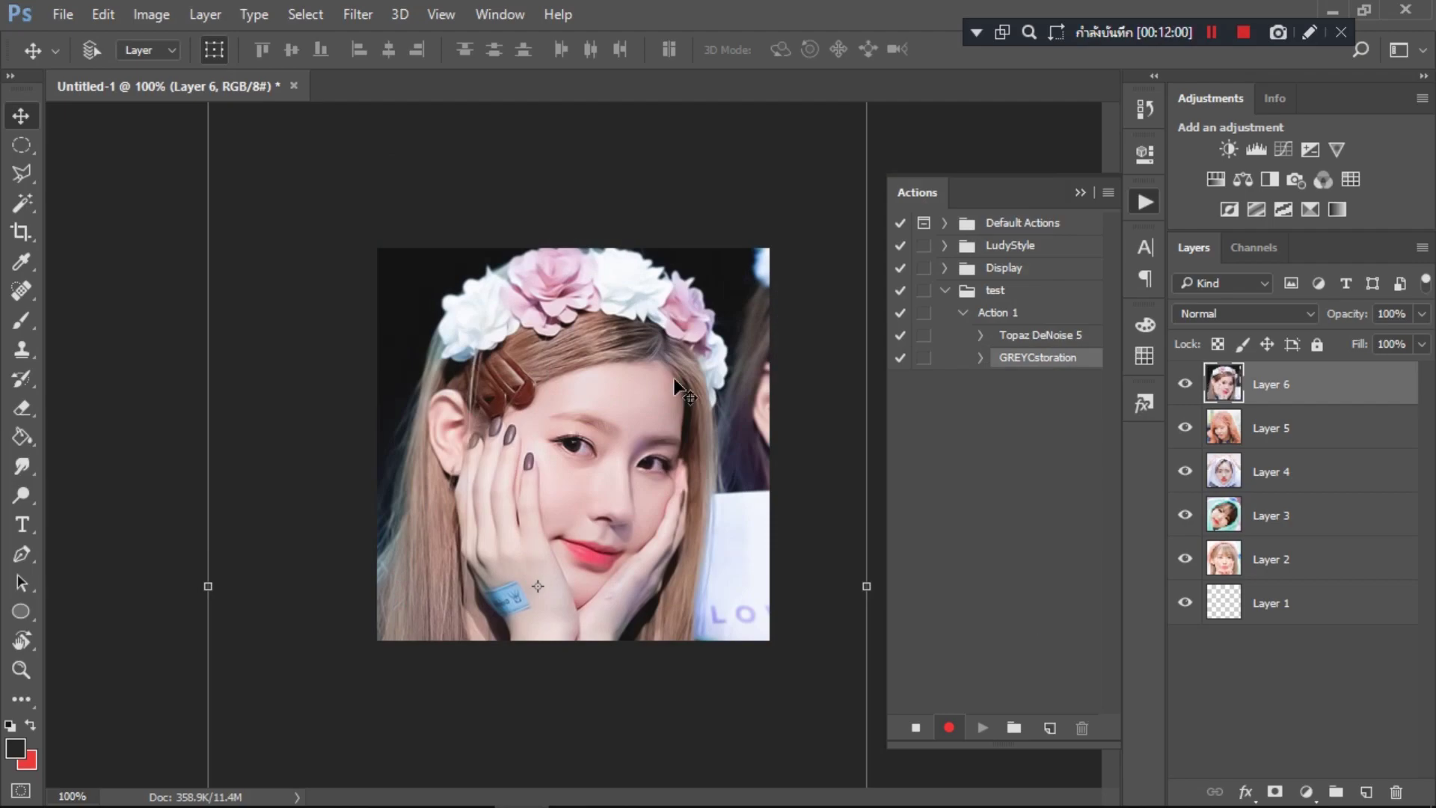
Step: Apply Smart Sharpen to Layer 6 with amount 138% and radius 4.3 px, comparing the image with and without the preview
click(358, 14)
mouse_move(457, 389)
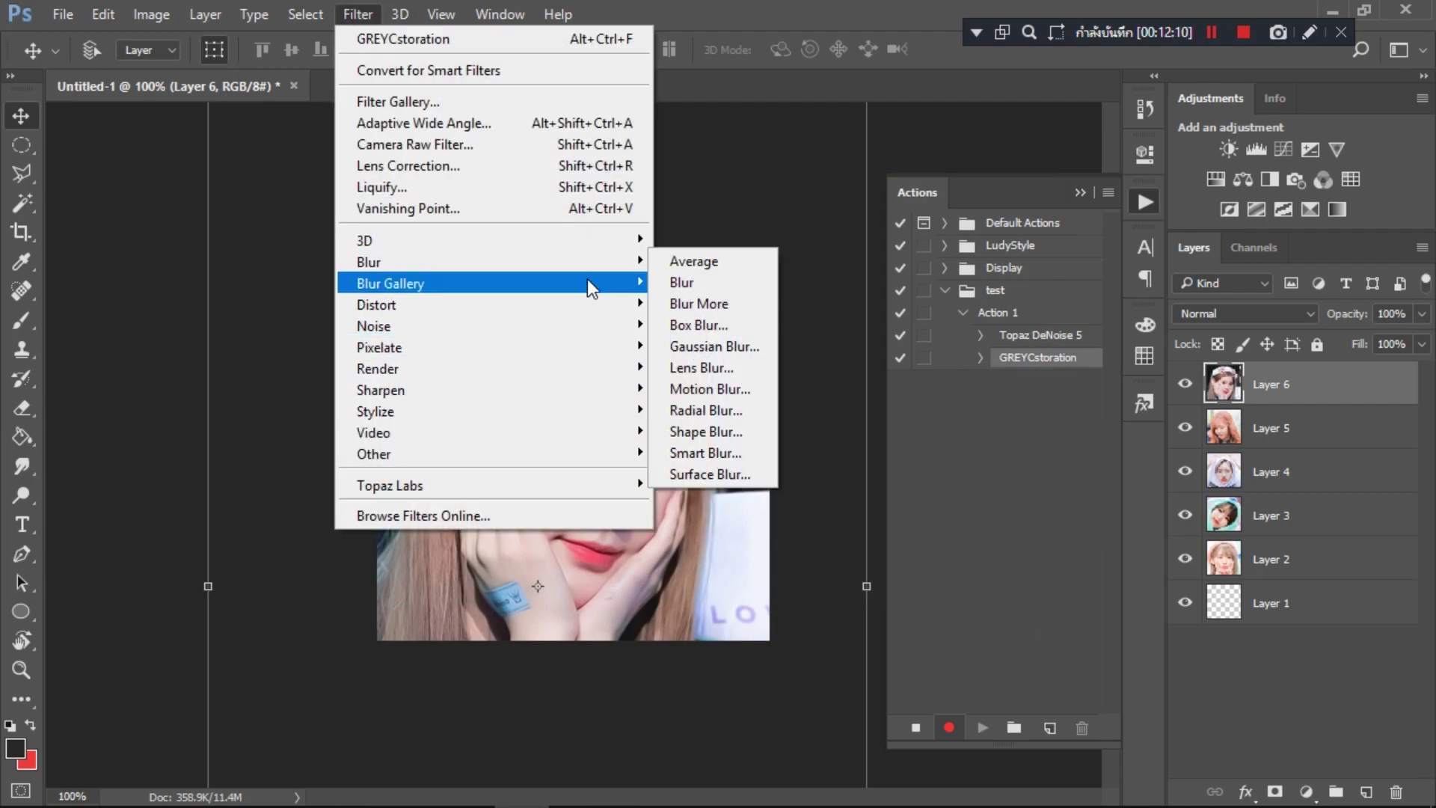
mouse_move(599, 395)
click(715, 473)
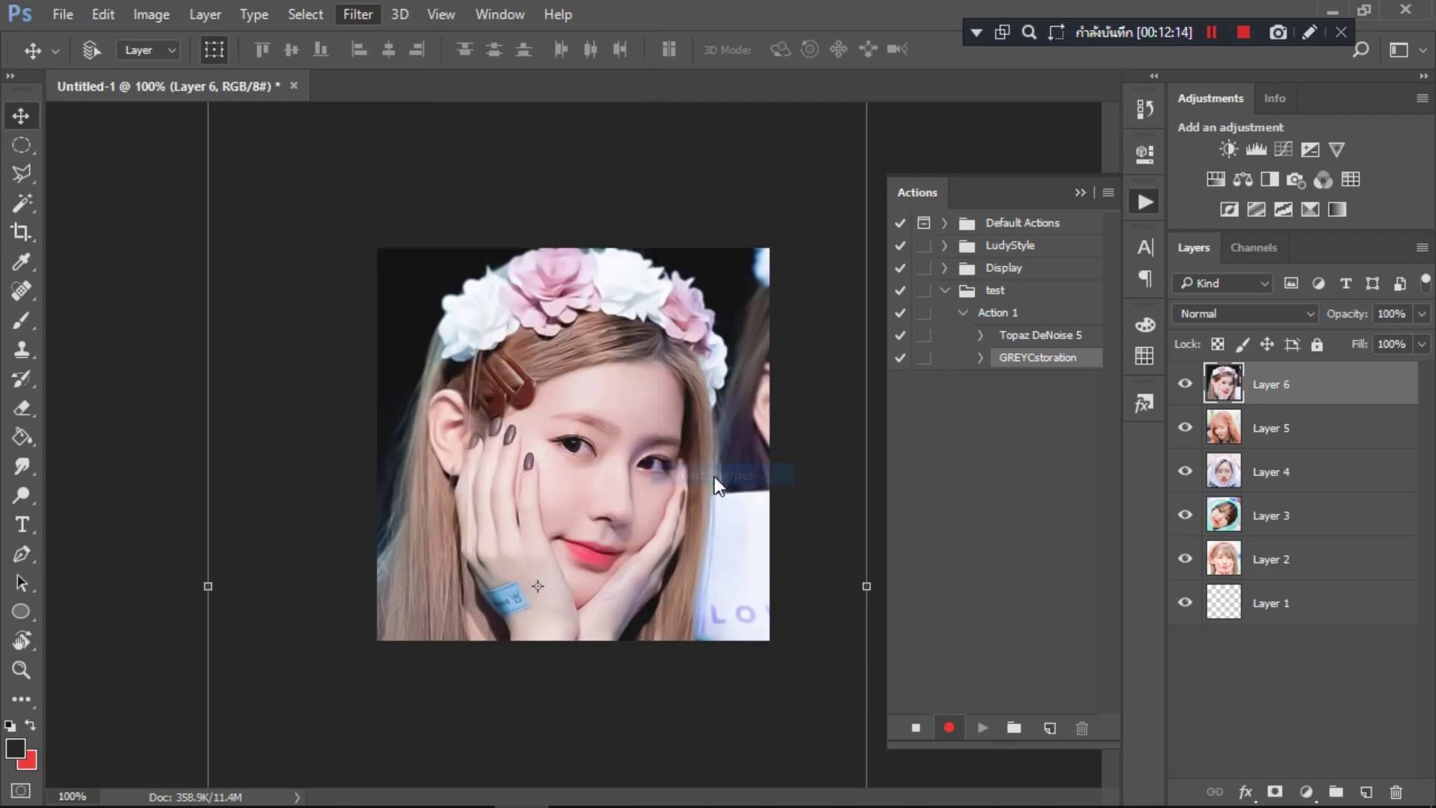
drag(1050, 310, 1130, 343)
drag(1036, 195, 1115, 209)
drag(1199, 325, 1141, 323)
click(1100, 245)
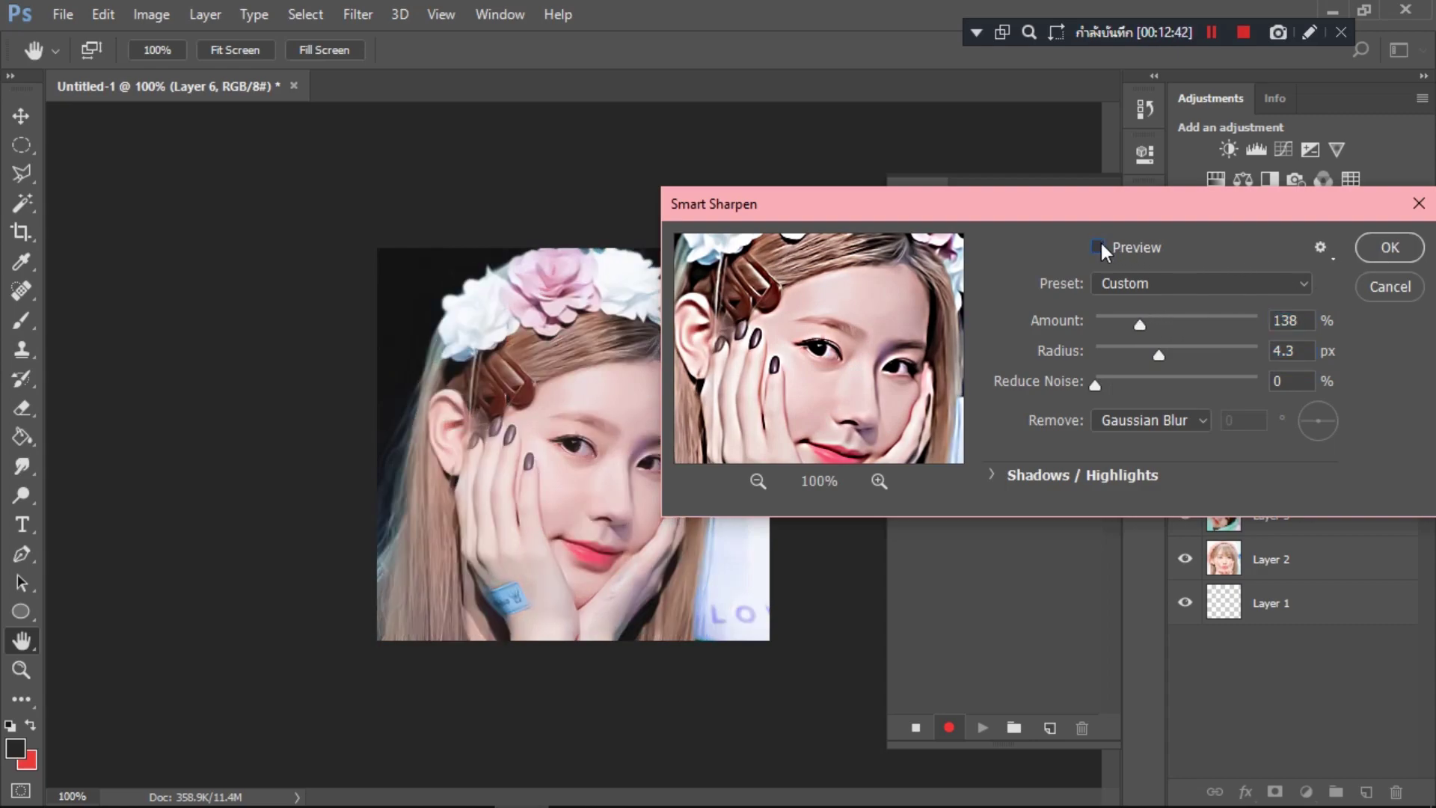
click(1100, 245)
click(1101, 245)
click(1101, 245)
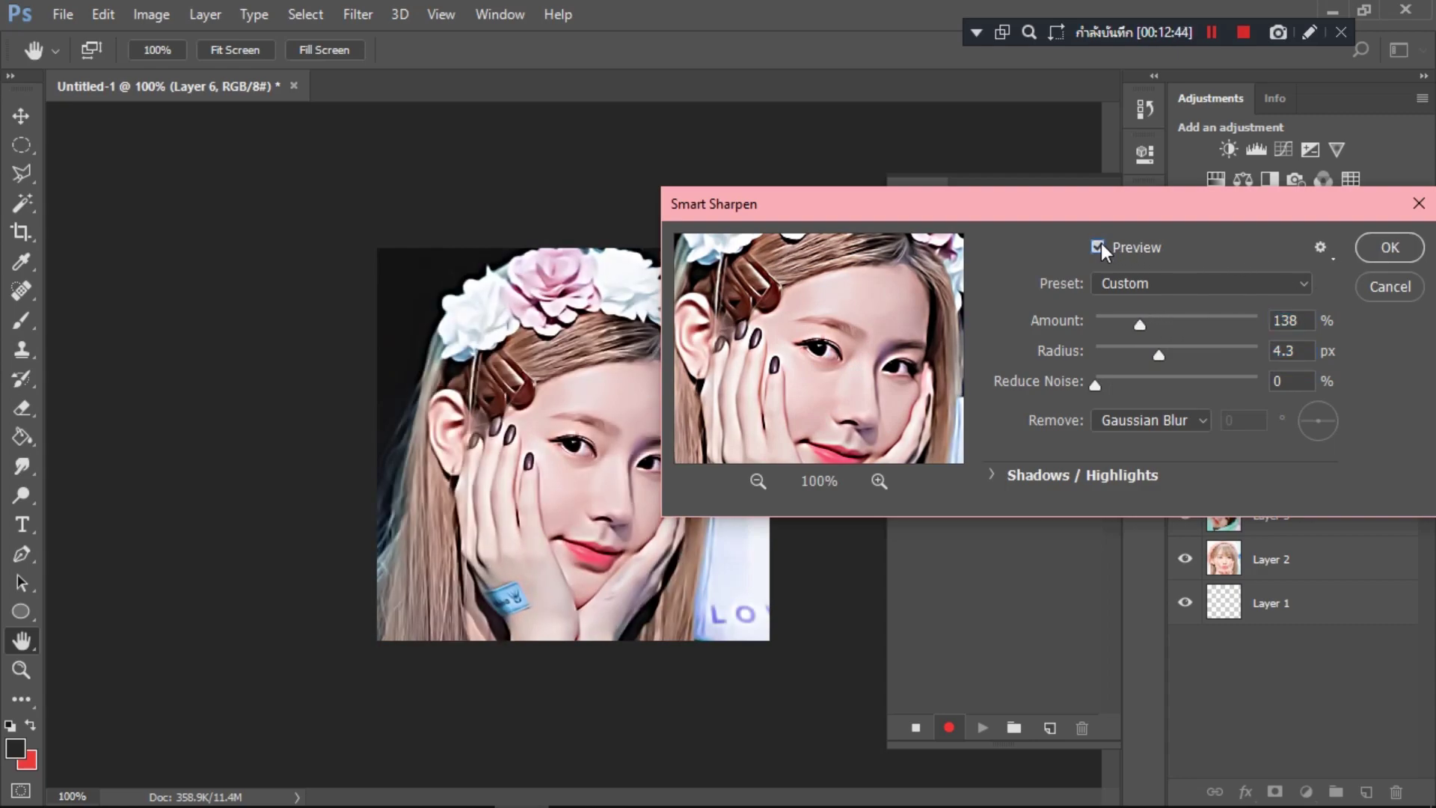
click(1389, 247)
click(357, 14)
mouse_move(576, 263)
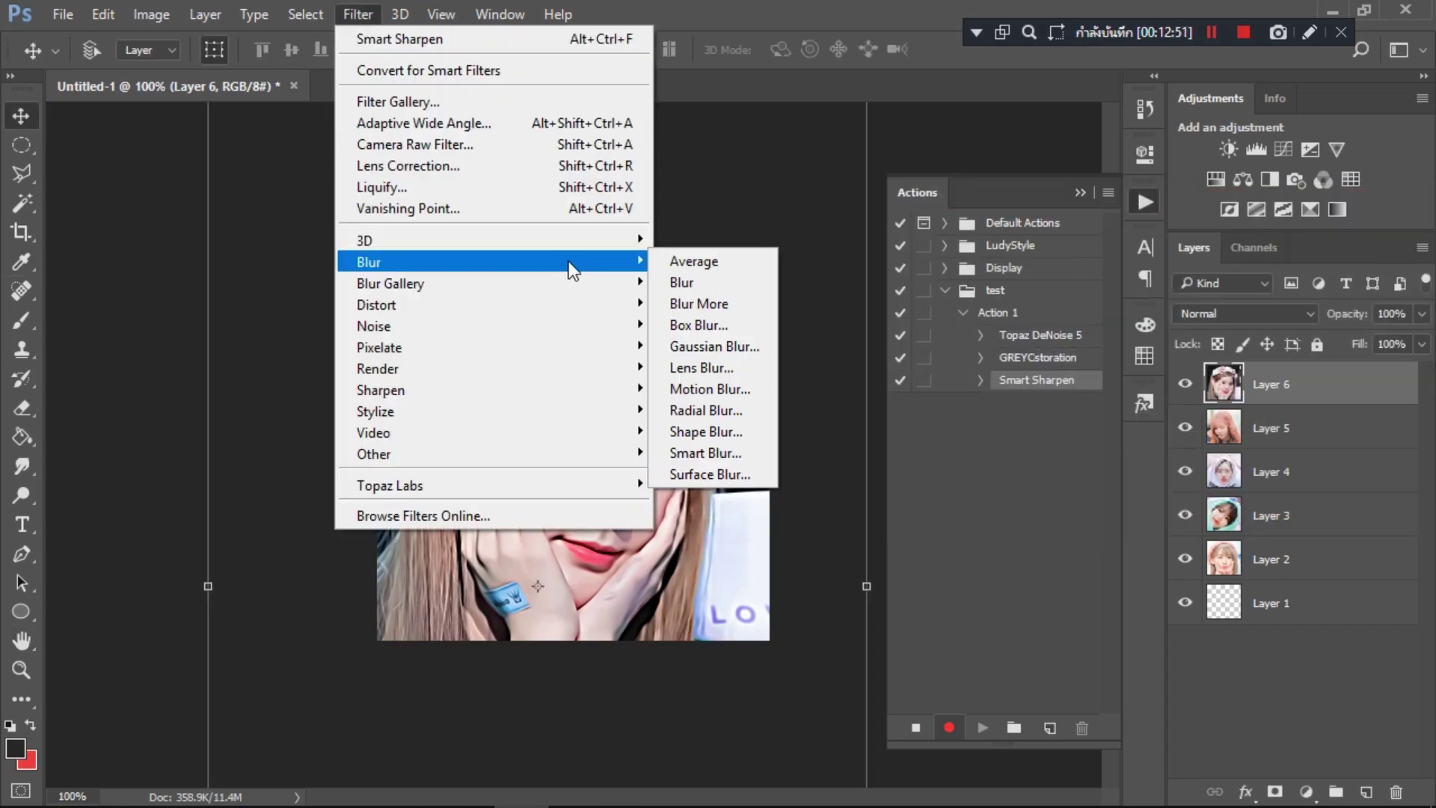
click(707, 474)
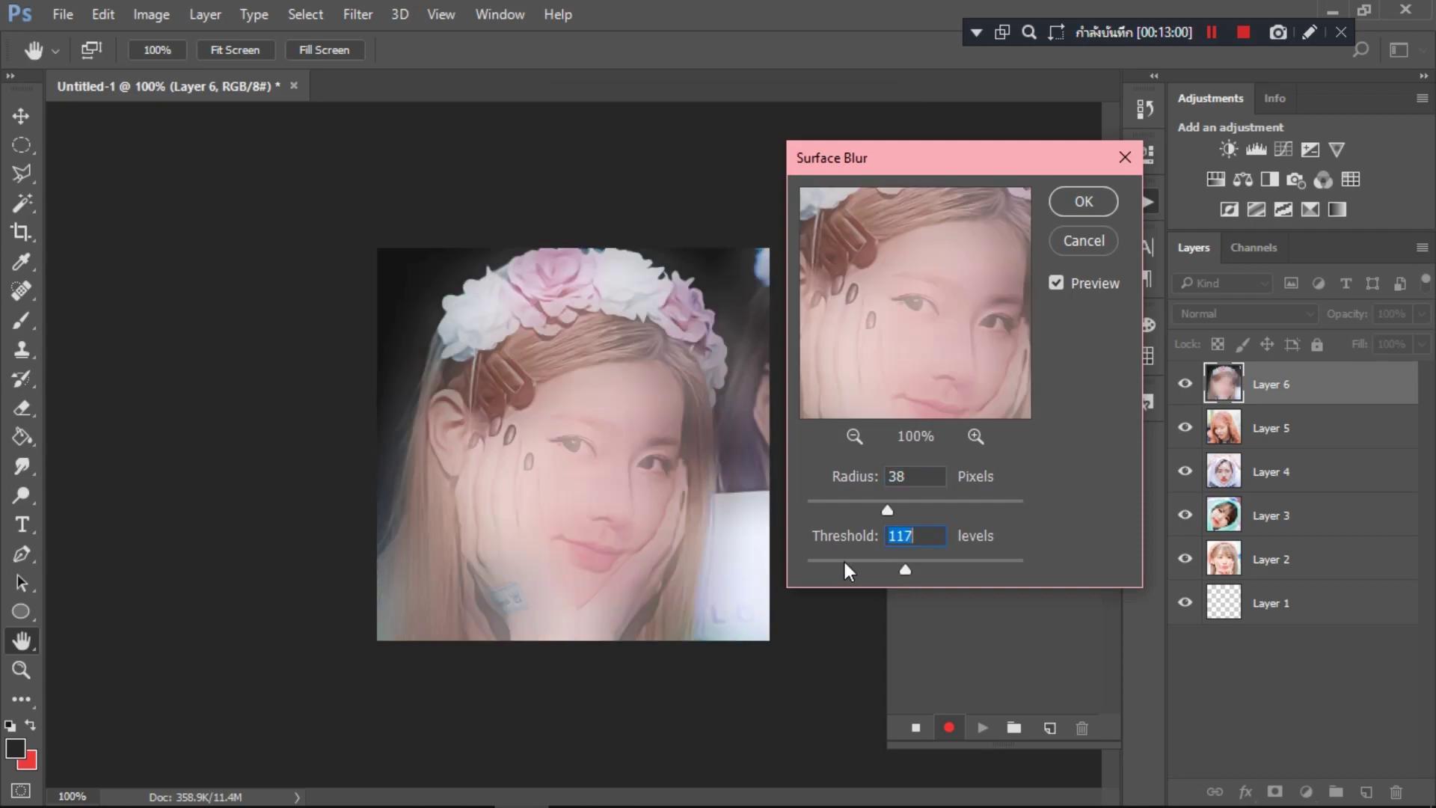
drag(845, 571, 833, 570)
click(1069, 240)
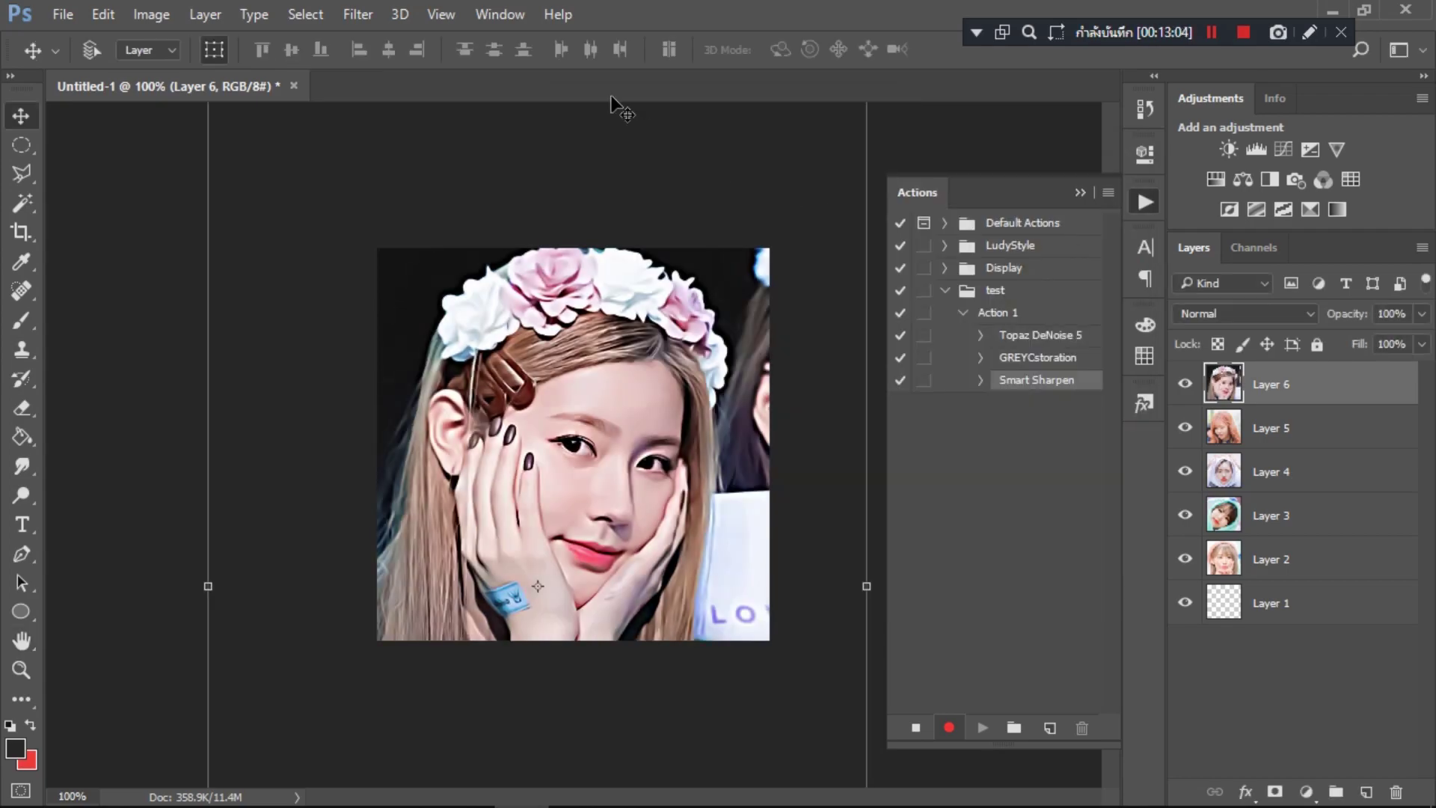
click(357, 15)
mouse_move(517, 262)
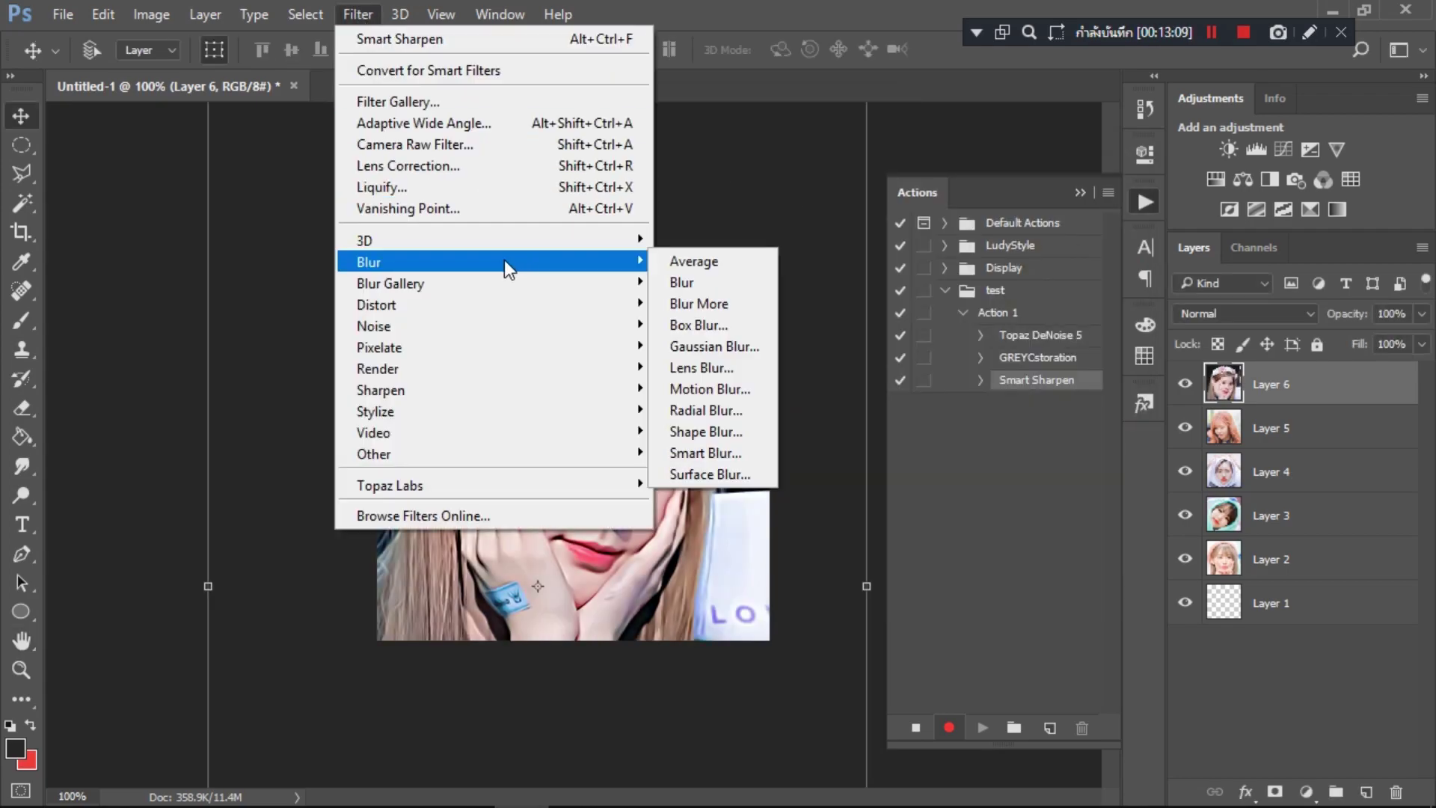
click(717, 473)
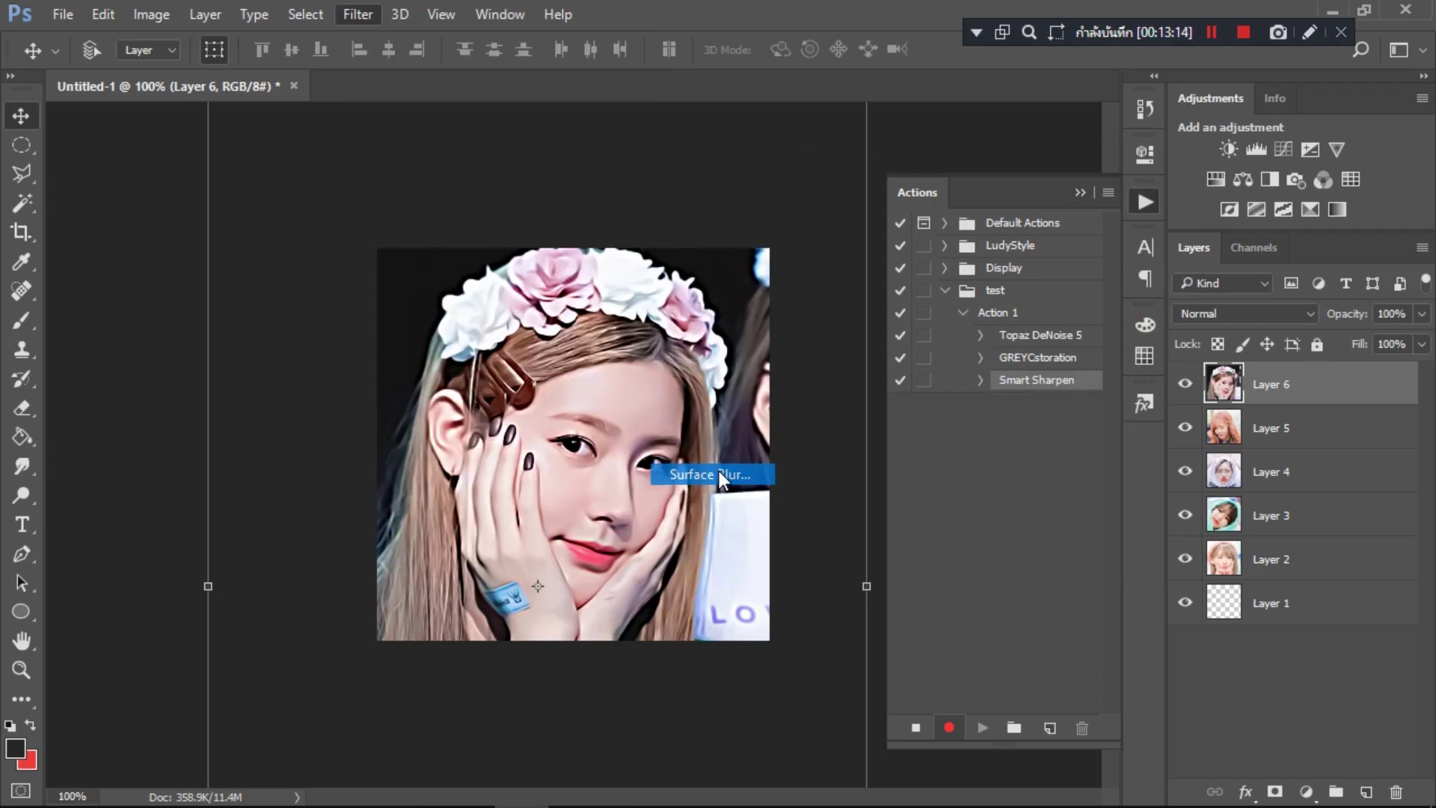
click(829, 500)
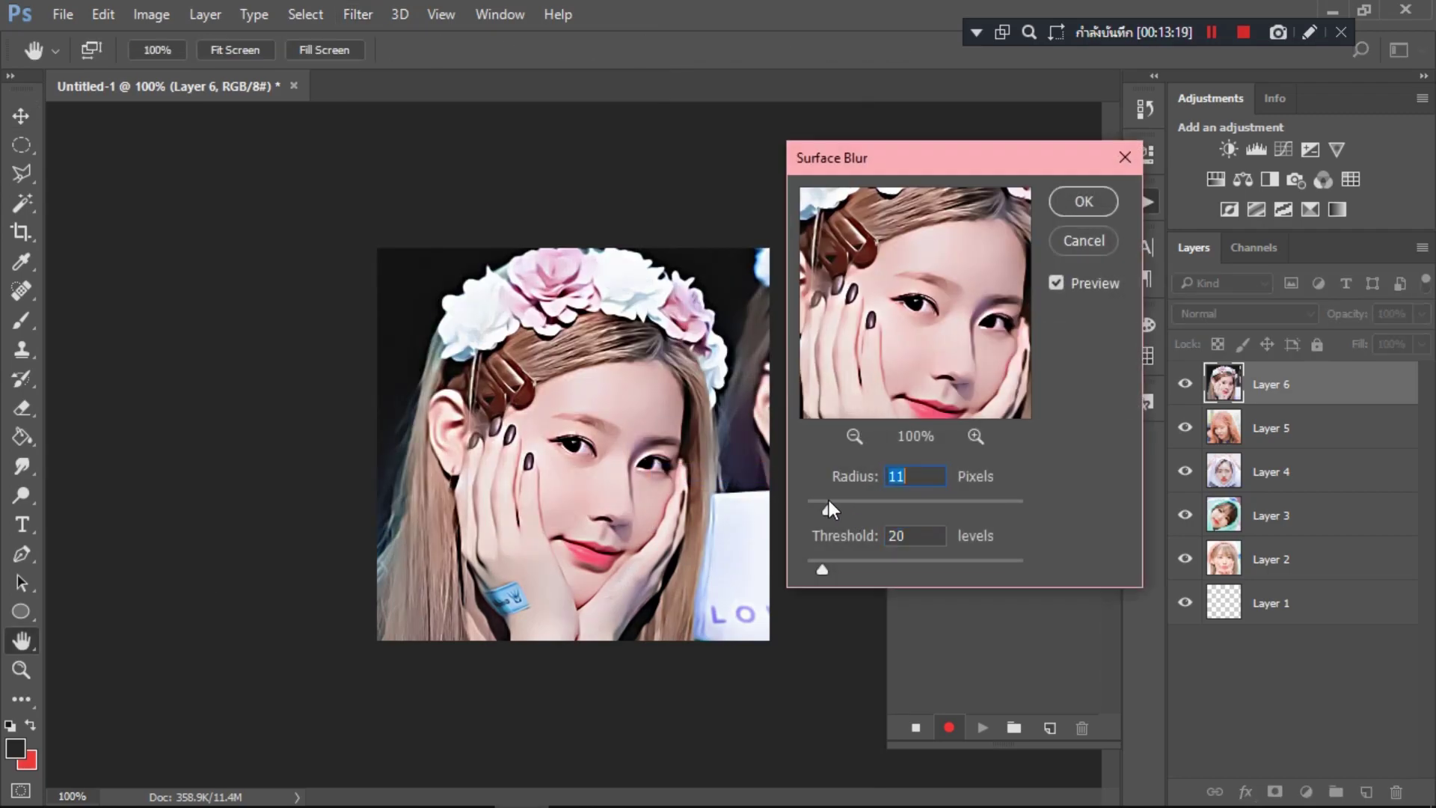
drag(815, 500, 814, 501)
click(835, 560)
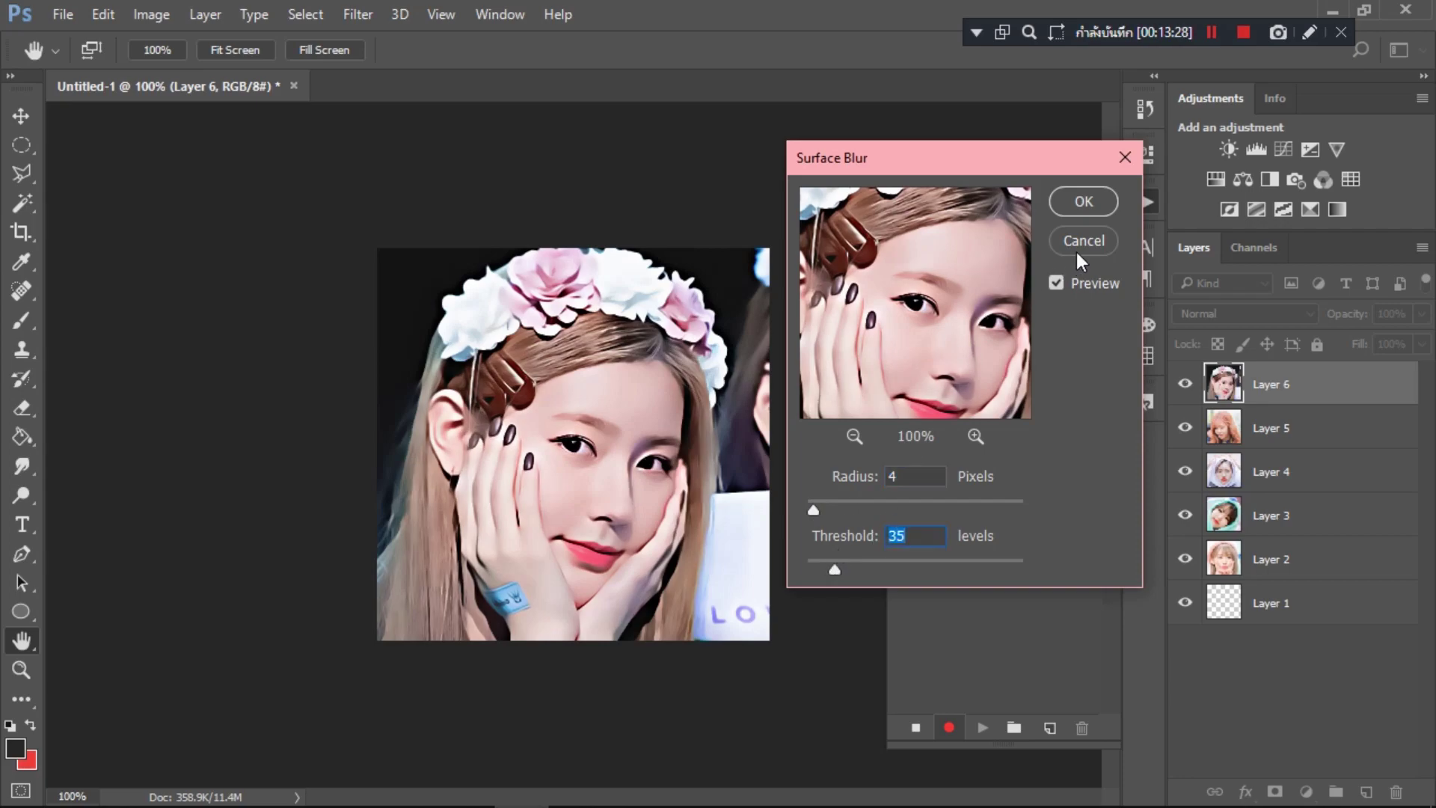
click(1055, 282)
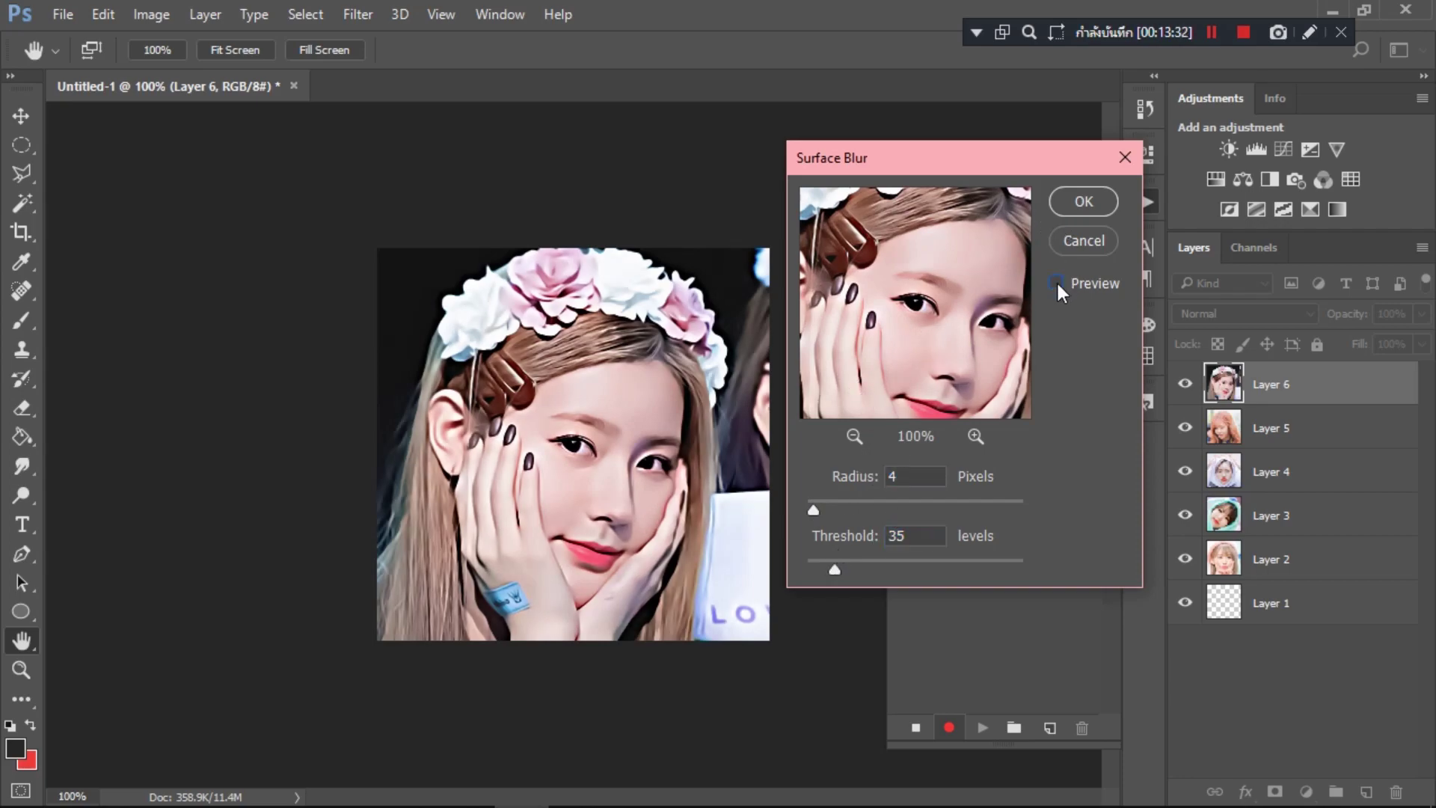
click(1056, 283)
click(1056, 283)
click(1056, 282)
click(1056, 283)
click(1074, 241)
Step: Stop recording Action 1 and try to delete its Smart Sharpen step
click(914, 727)
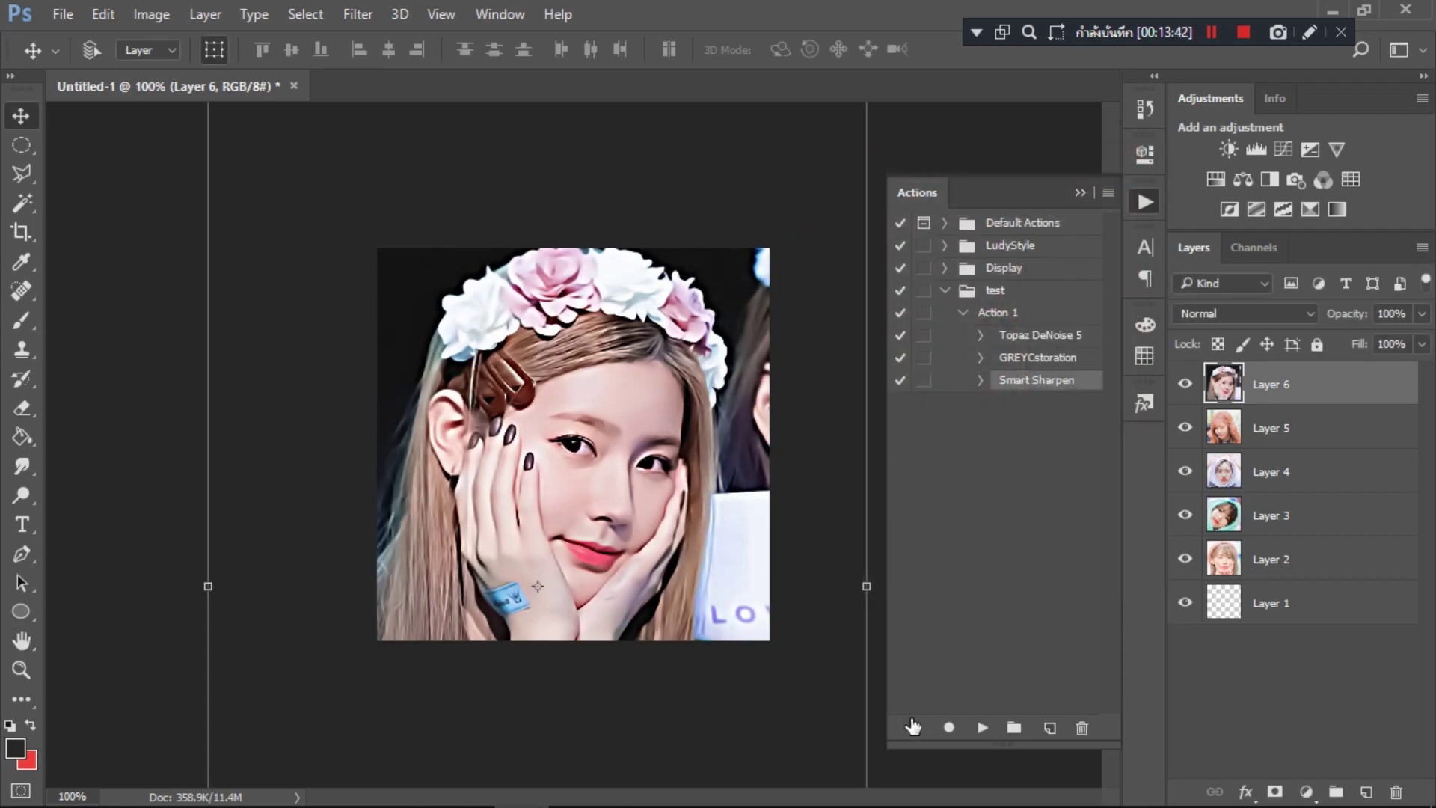
click(1082, 727)
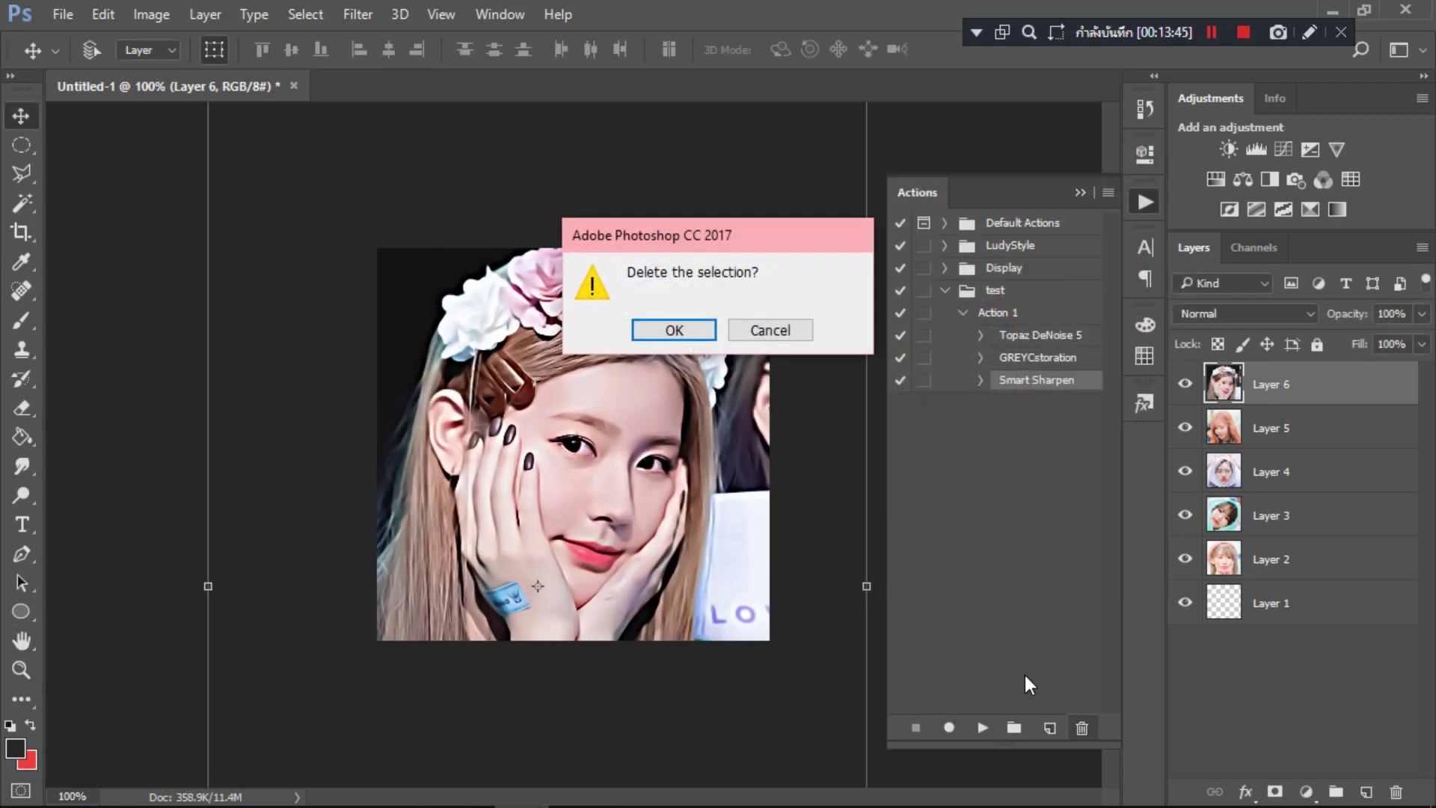
click(674, 330)
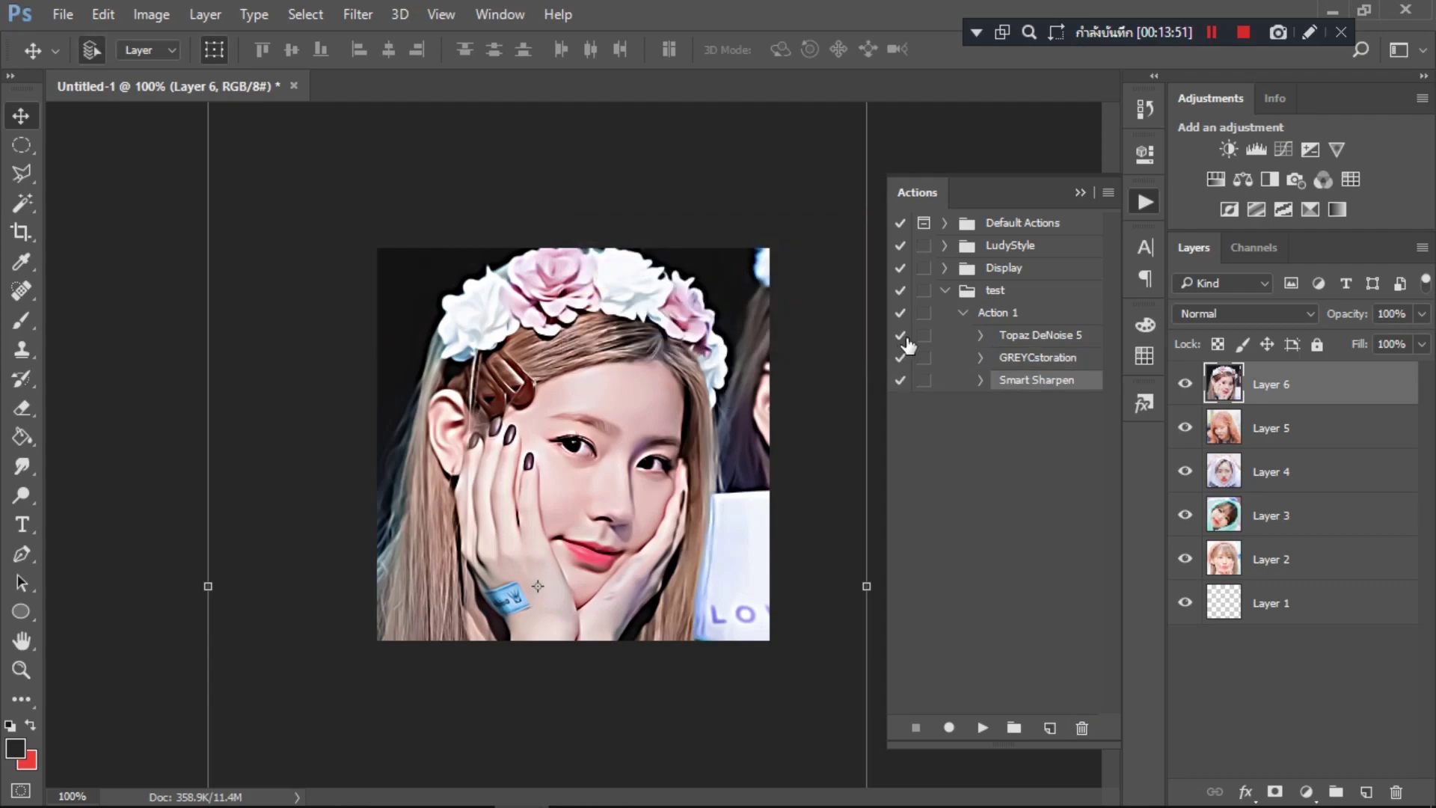
Step: Revert the document to its GREYCstoration history state, before Smart Sharpen was applied to Layer 6
key(ctrl+z)
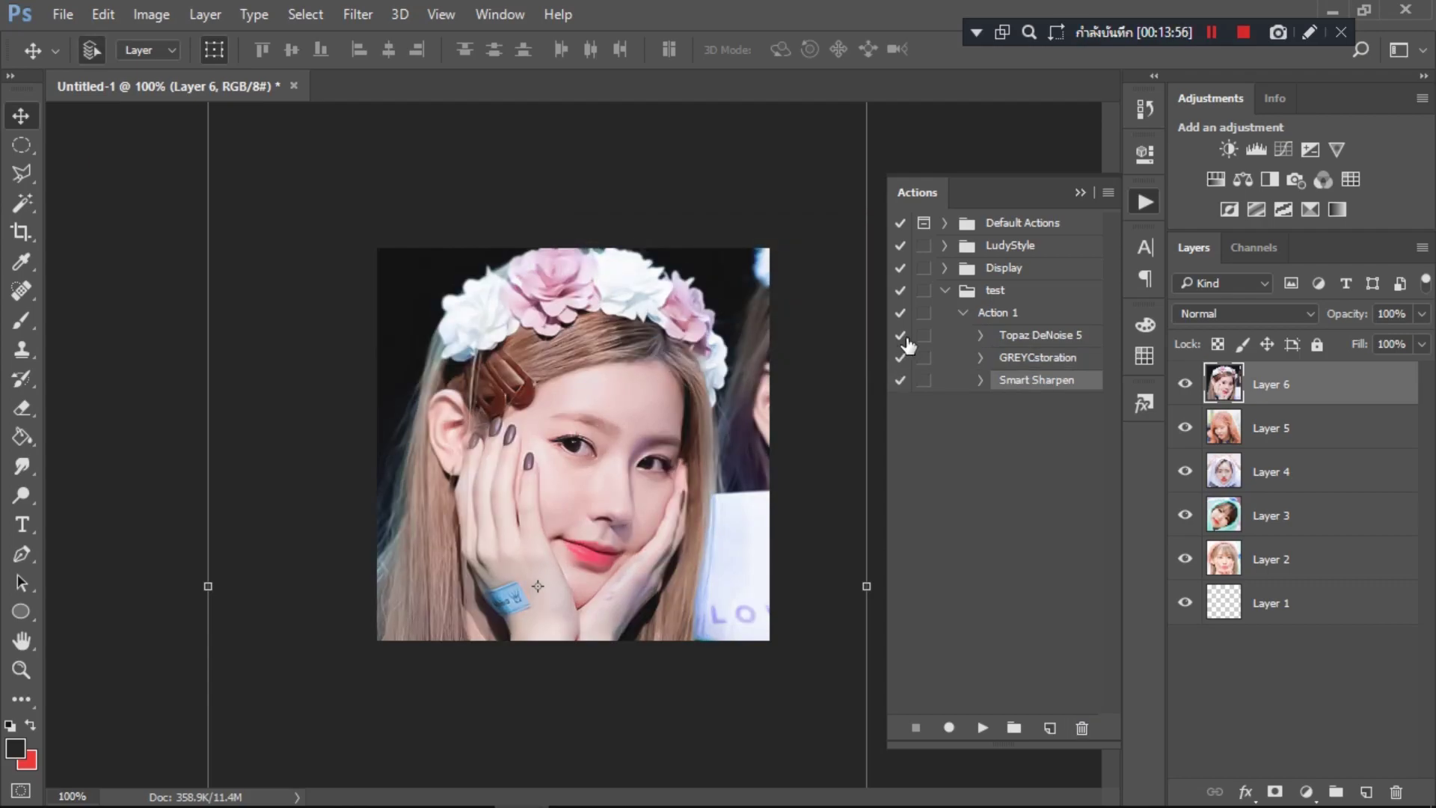
click(1143, 110)
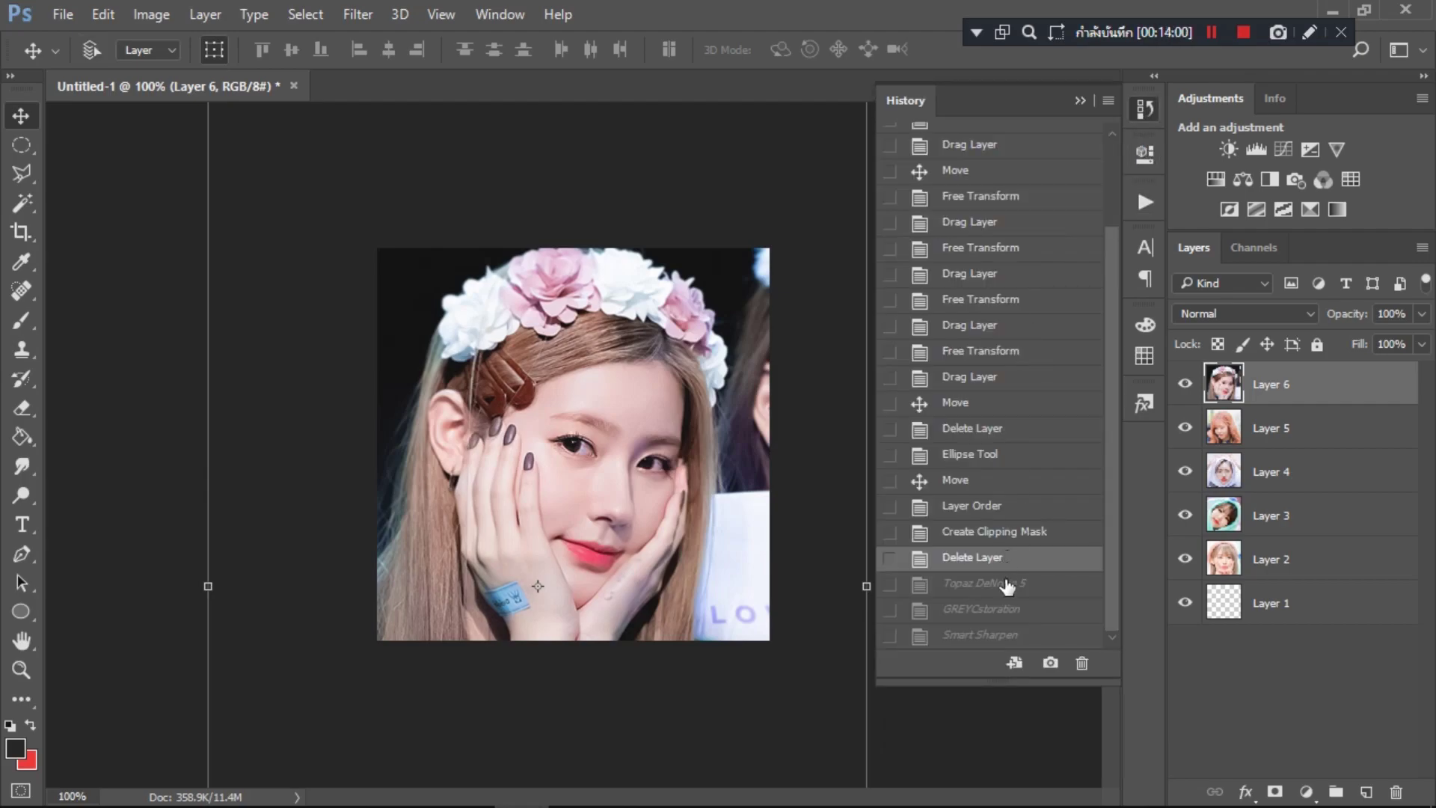
click(1006, 587)
click(1001, 624)
Step: Delete the Smart Sharpen step from Action 1 in the test set
click(1143, 111)
click(1145, 202)
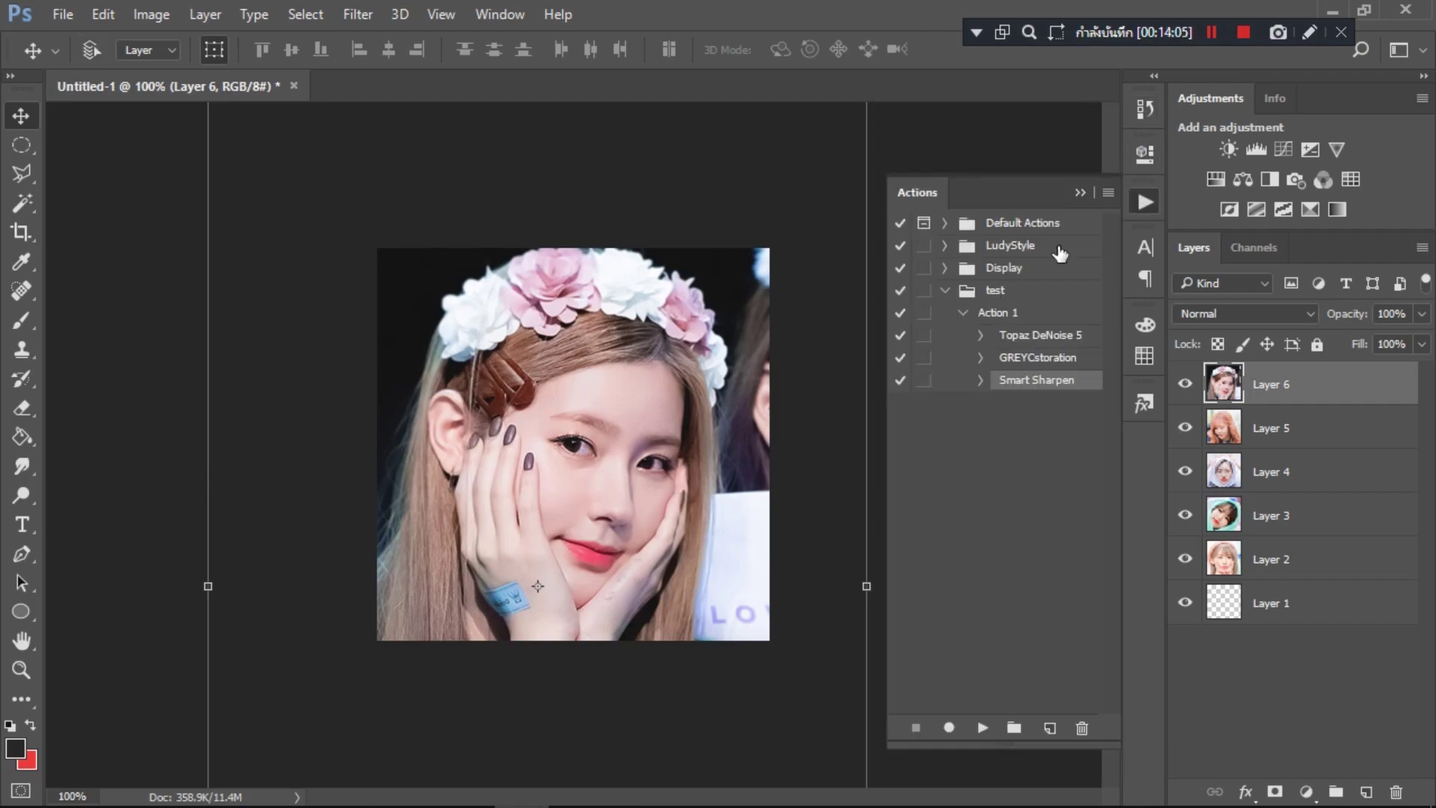
click(1081, 727)
click(652, 329)
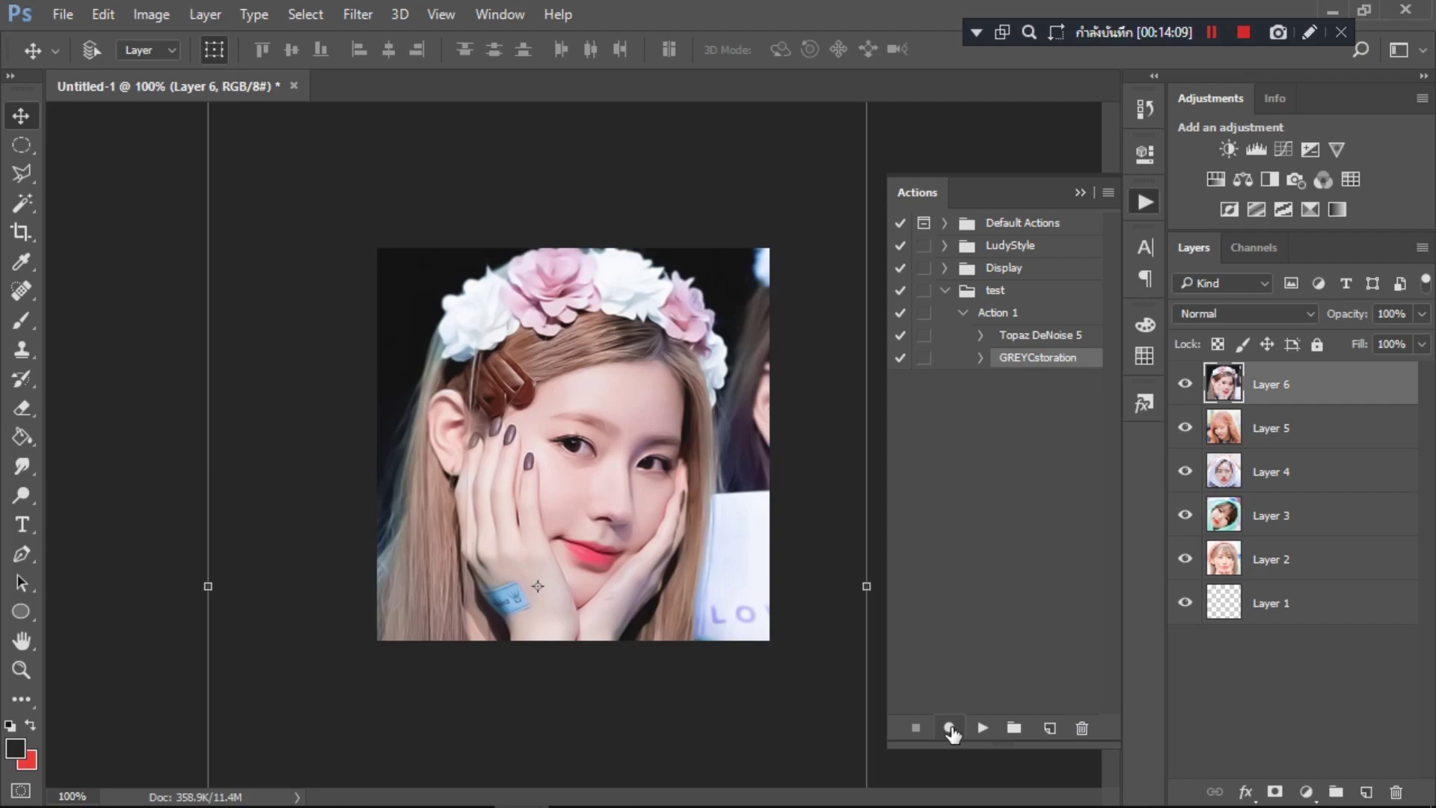
Step: Resume recording Action 1 after GREYCstoration and apply Smart Blur to Layer 6 with radius 3.0, threshold 25.0, Low quality and Normal mode
click(949, 727)
click(358, 14)
mouse_move(481, 263)
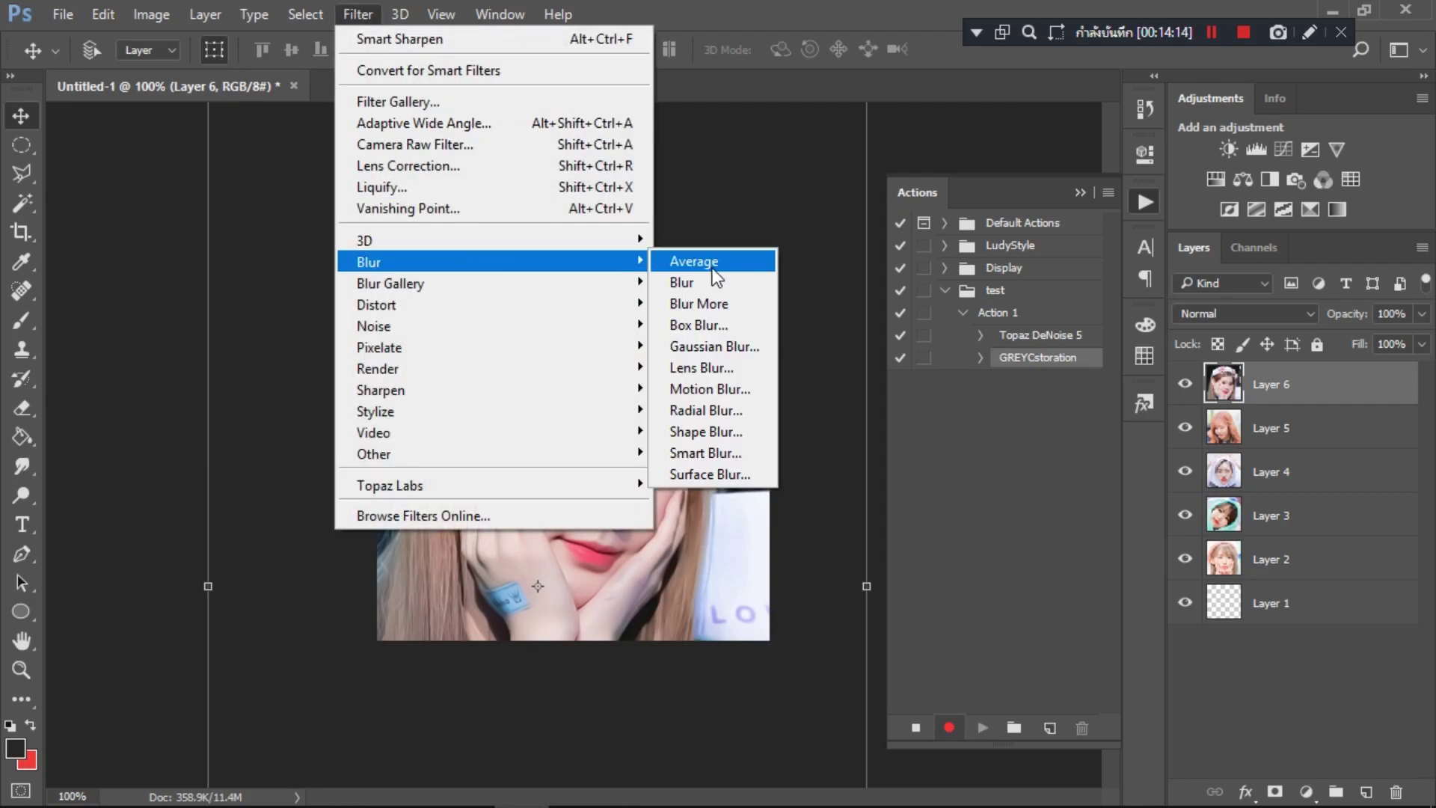
click(718, 453)
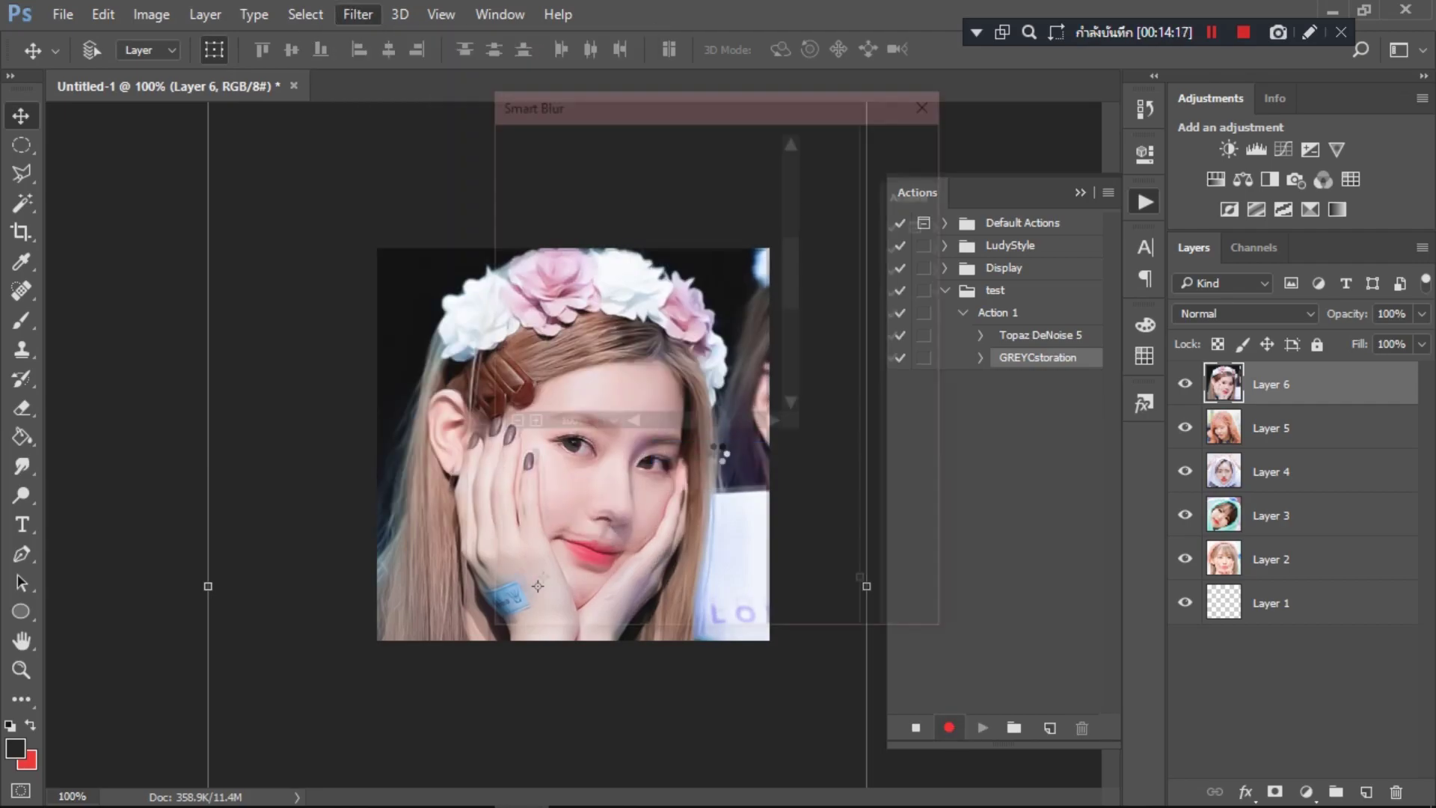
drag(668, 257, 652, 363)
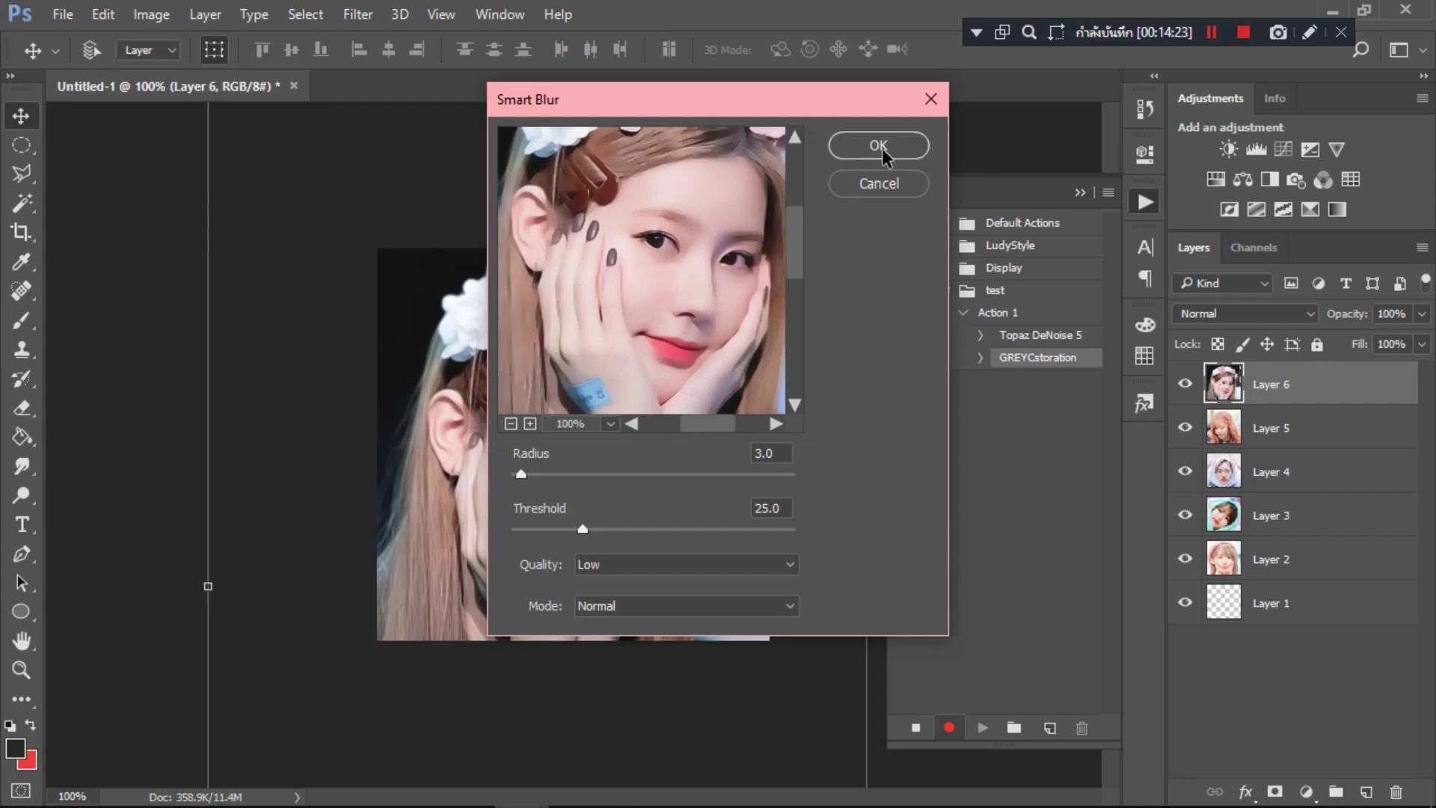
click(855, 147)
Step: Apply Smart Sharpen to Layer 6 with amount 138% and radius 4.3 px, and stop recording Action 1
click(357, 15)
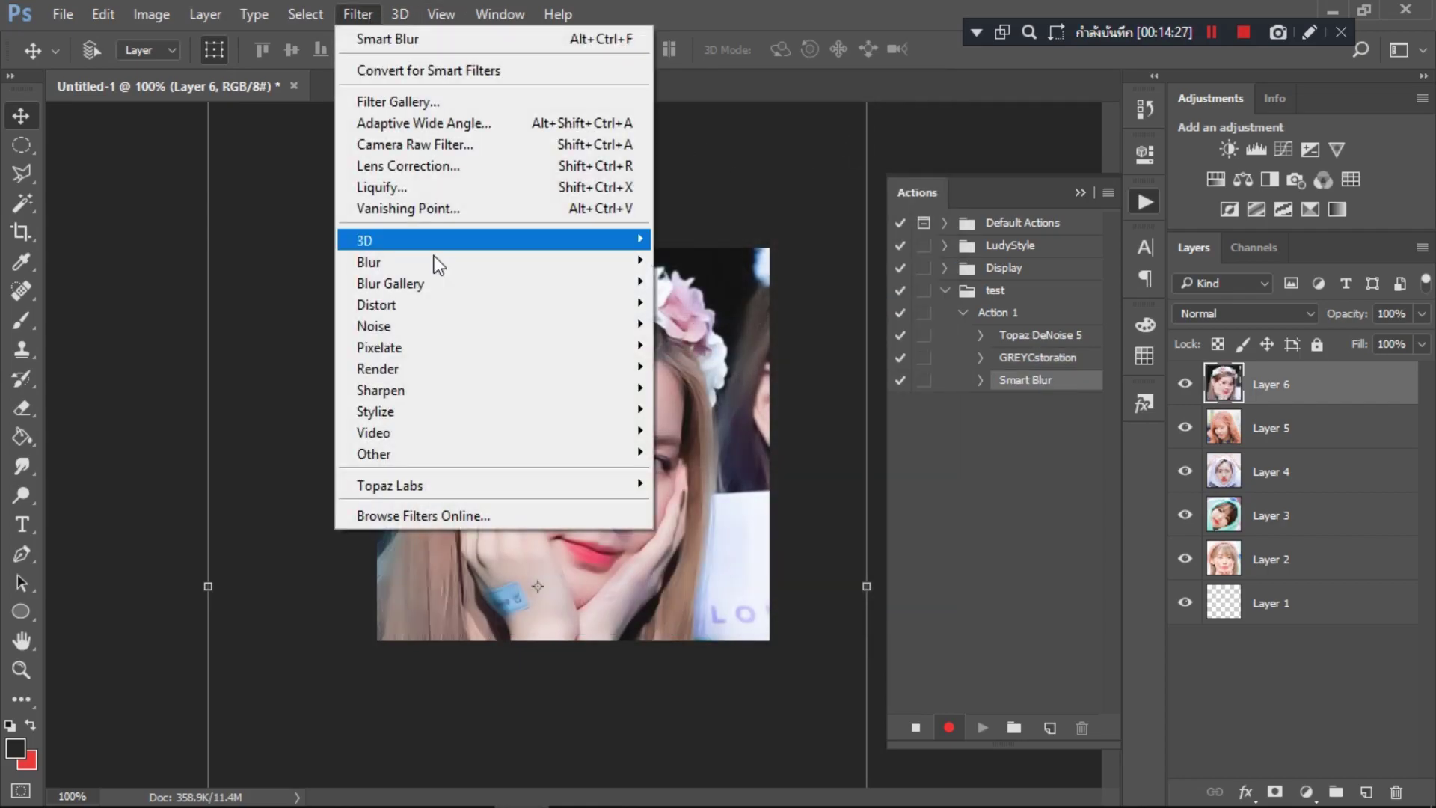
mouse_move(582, 383)
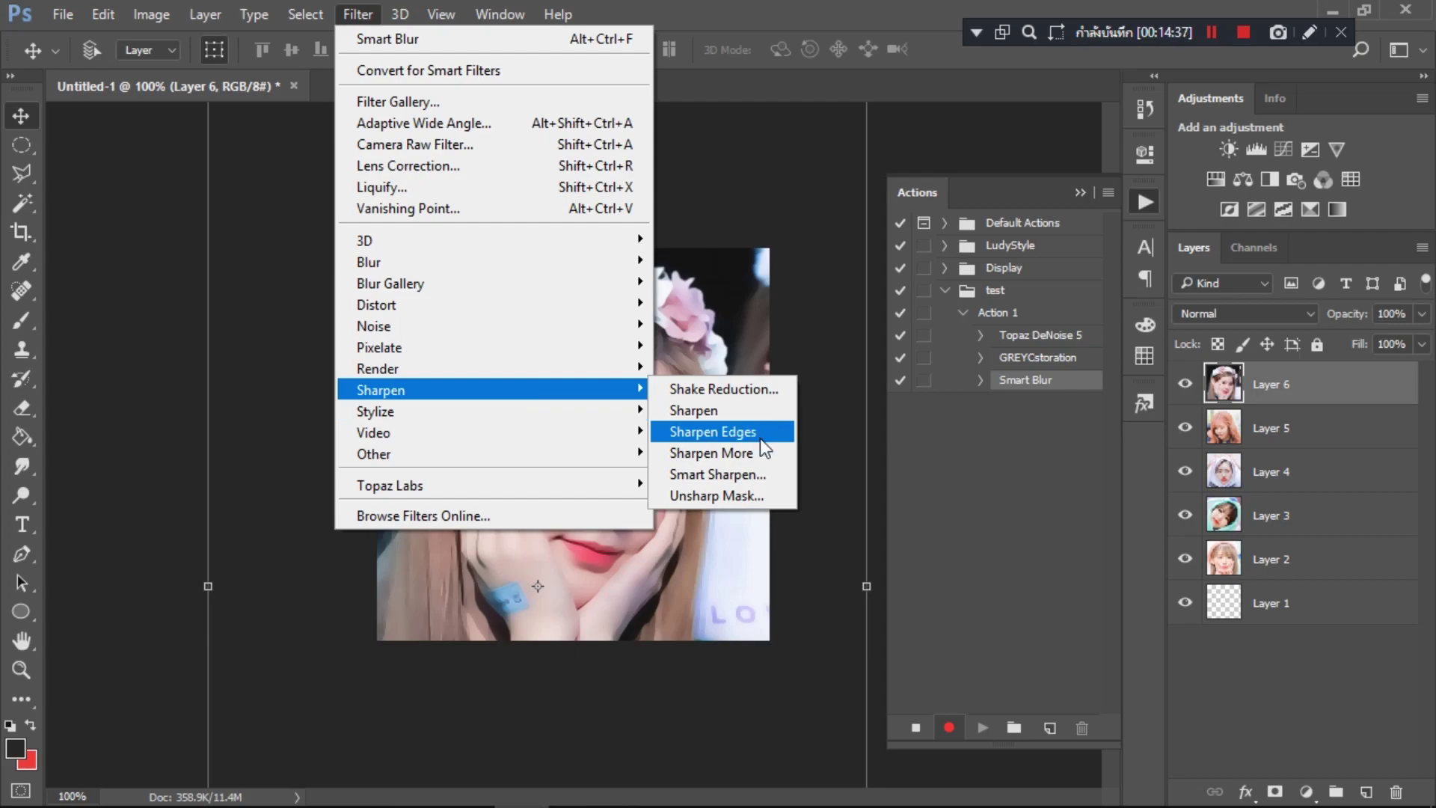
click(757, 474)
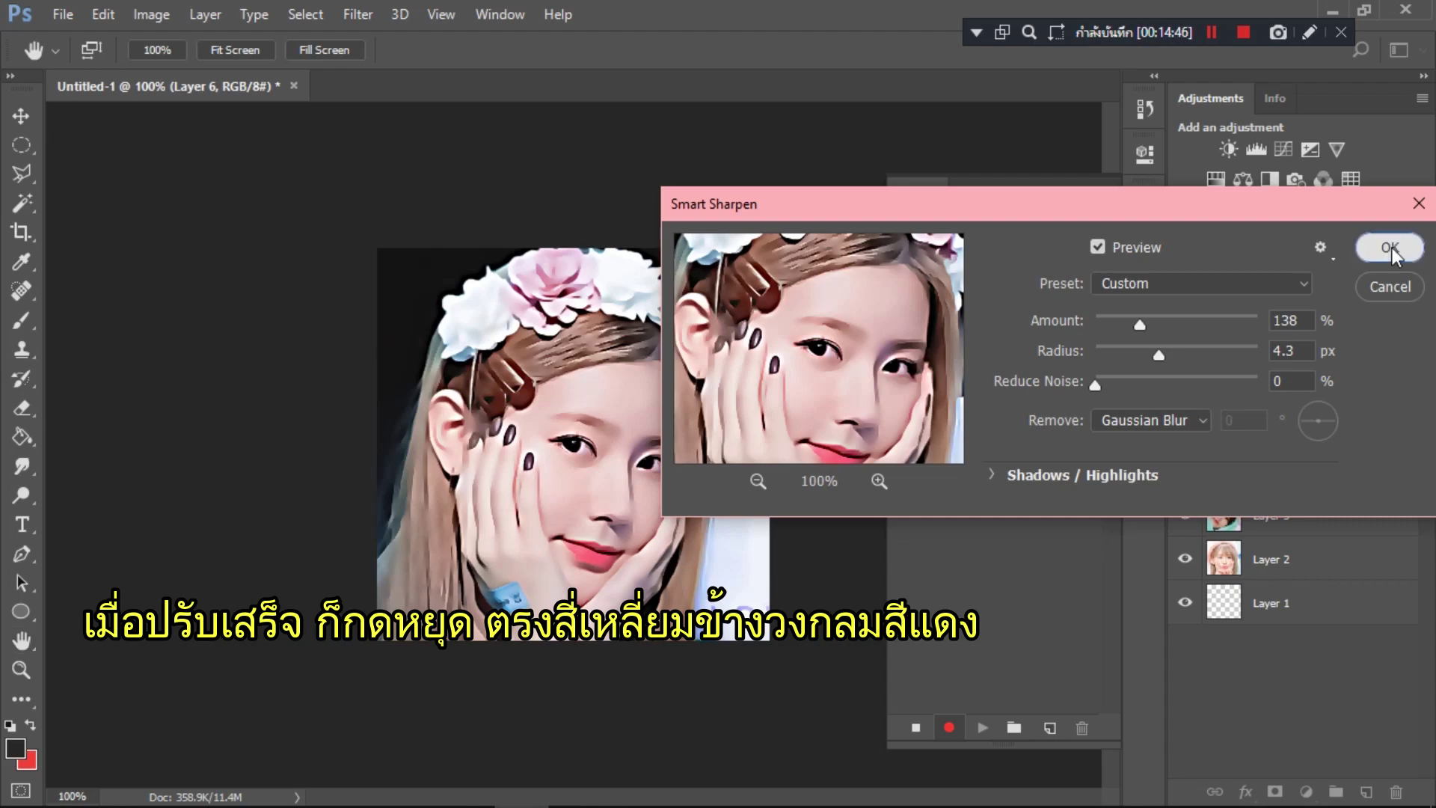
click(1392, 247)
click(914, 729)
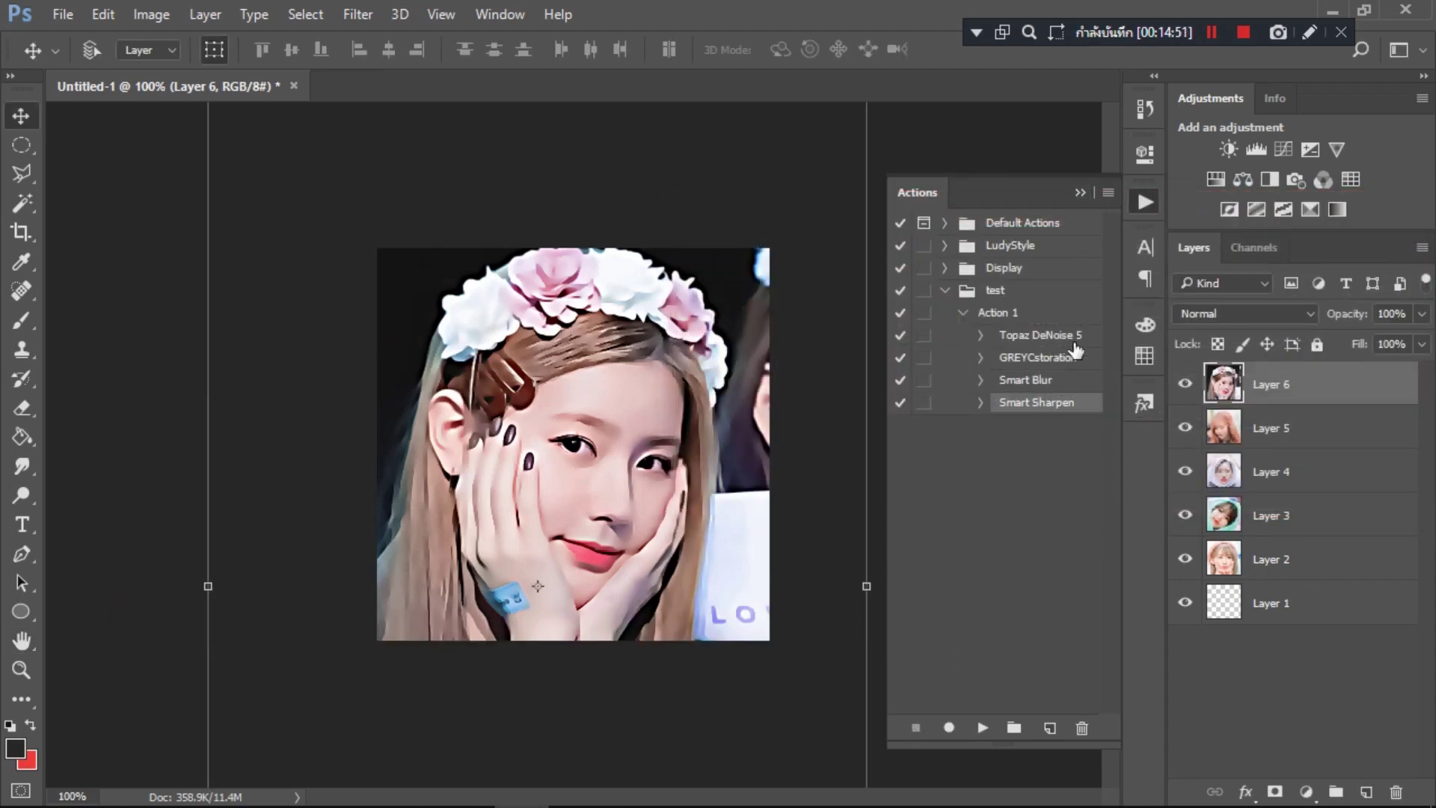
click(965, 314)
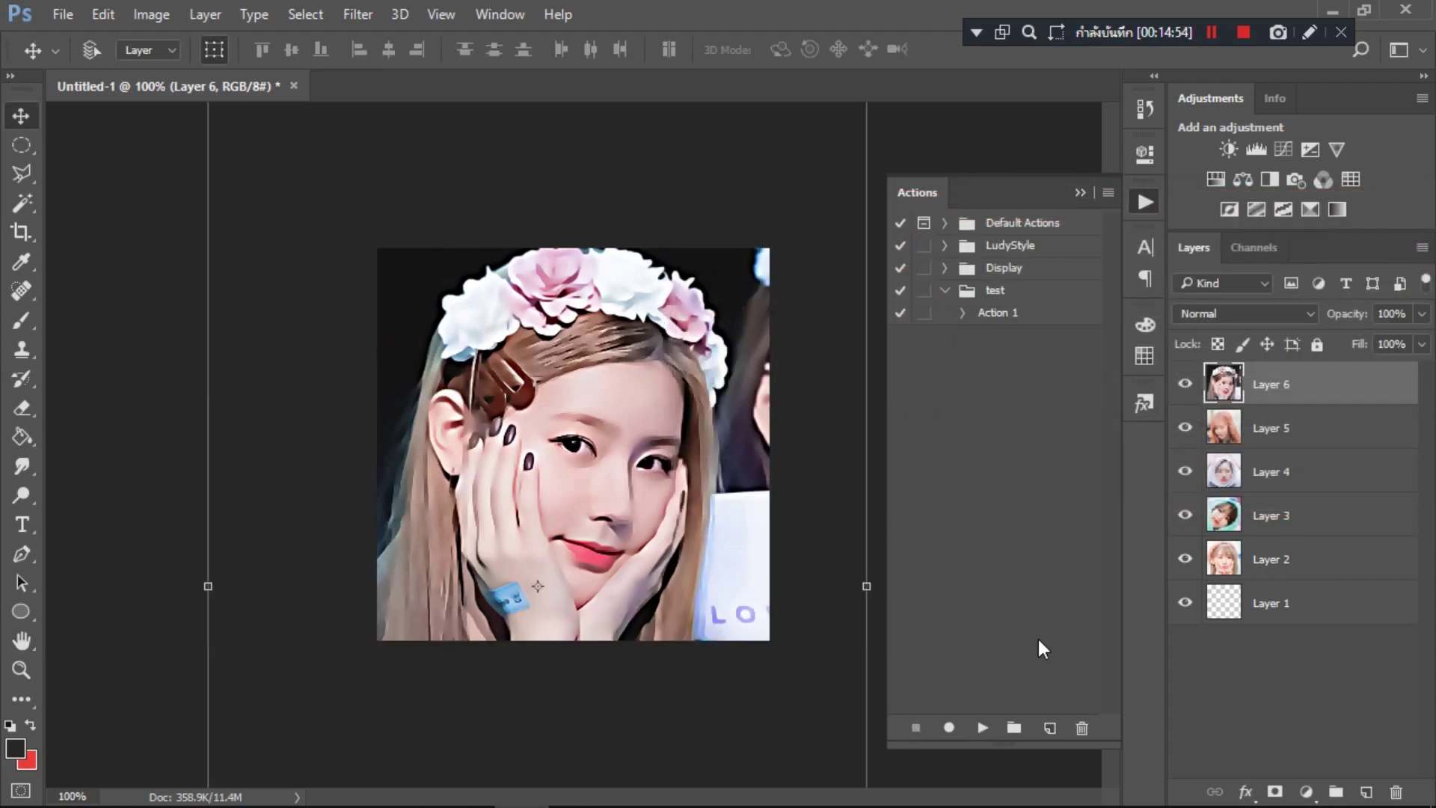
Step: Start recording a new action, Action 2, in the test set and toggle off all commands in the Display set
click(1049, 728)
click(900, 265)
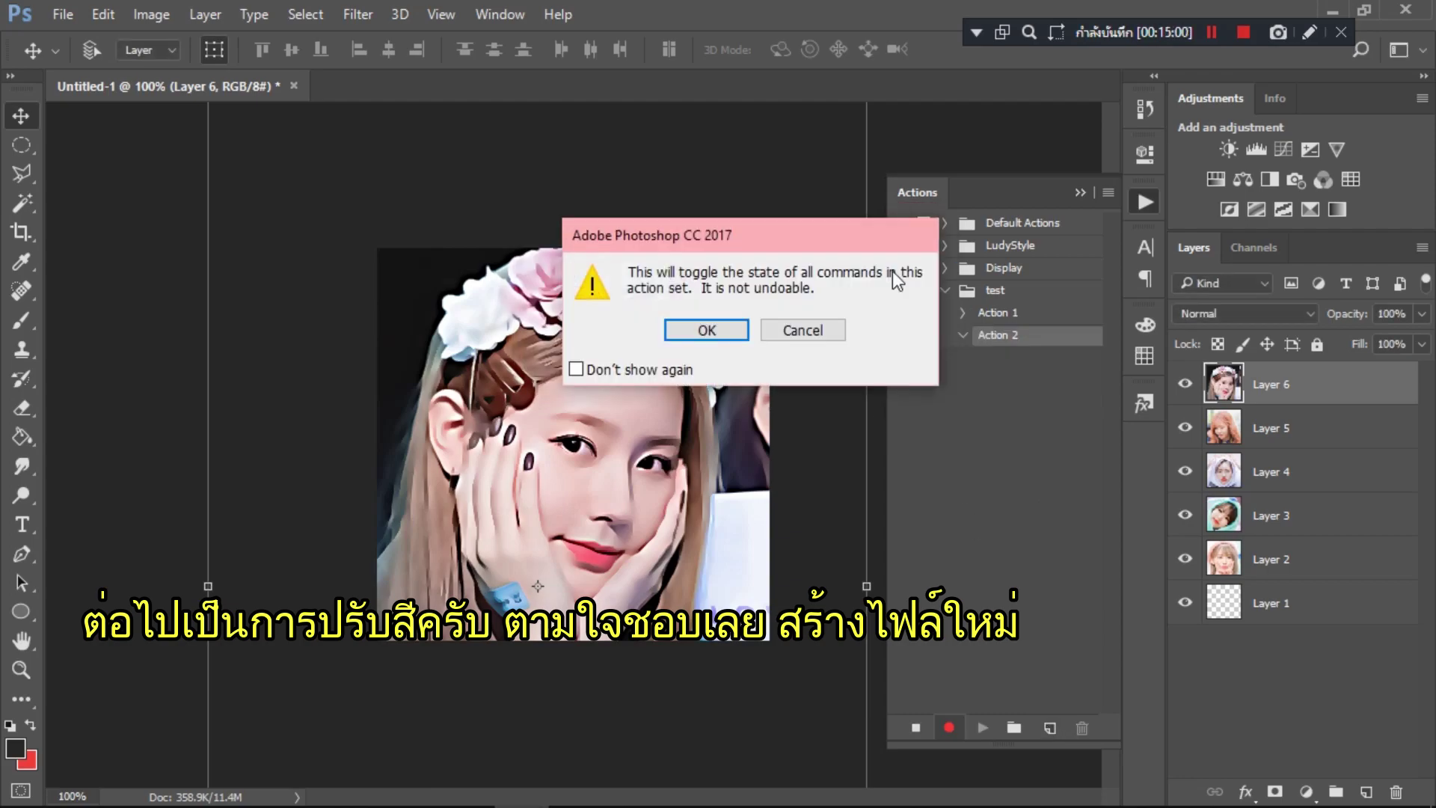
click(716, 326)
Step: Apply a Brightness/Contrast adjustment to Layer 6 with brightness 8 and contrast 15
click(147, 12)
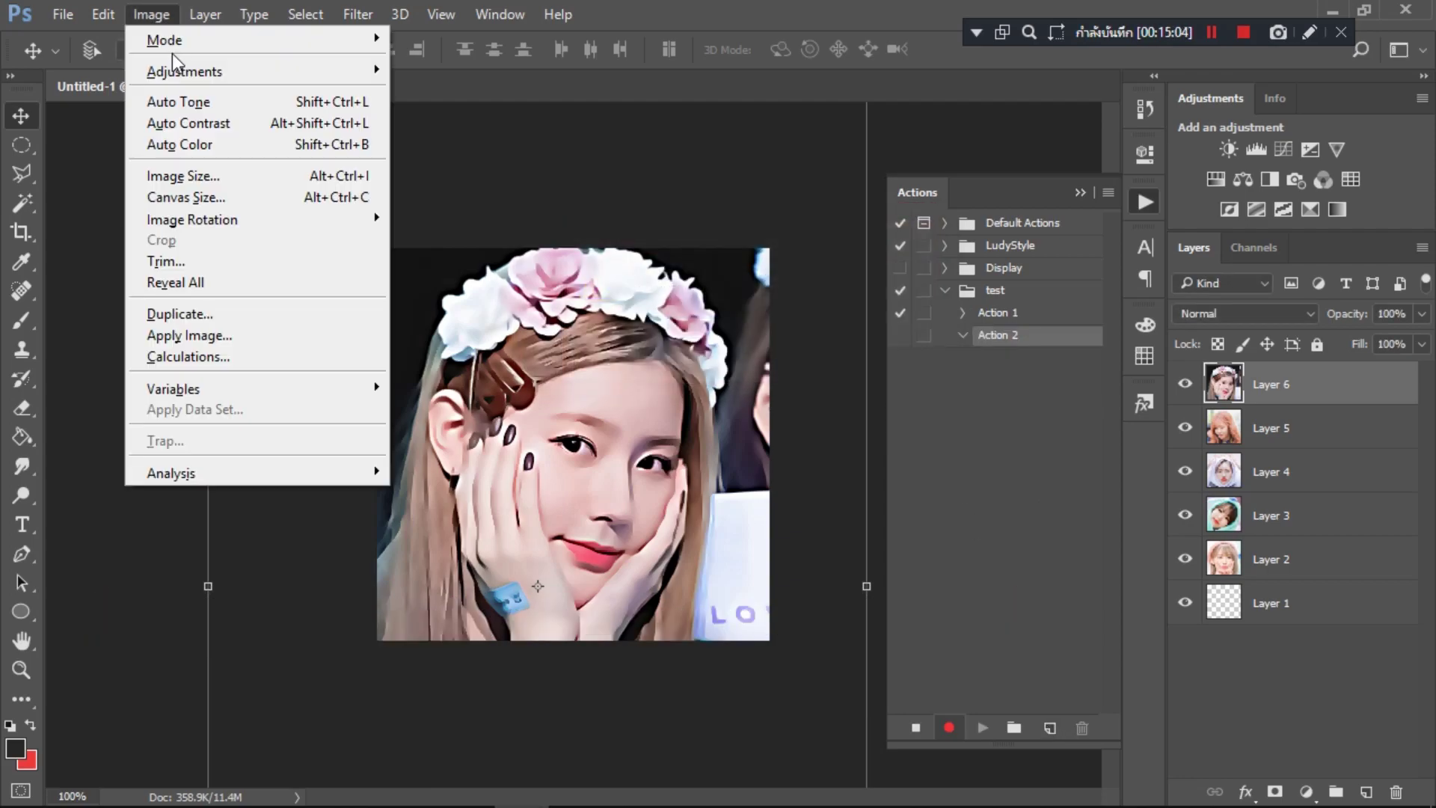
mouse_move(348, 69)
click(443, 71)
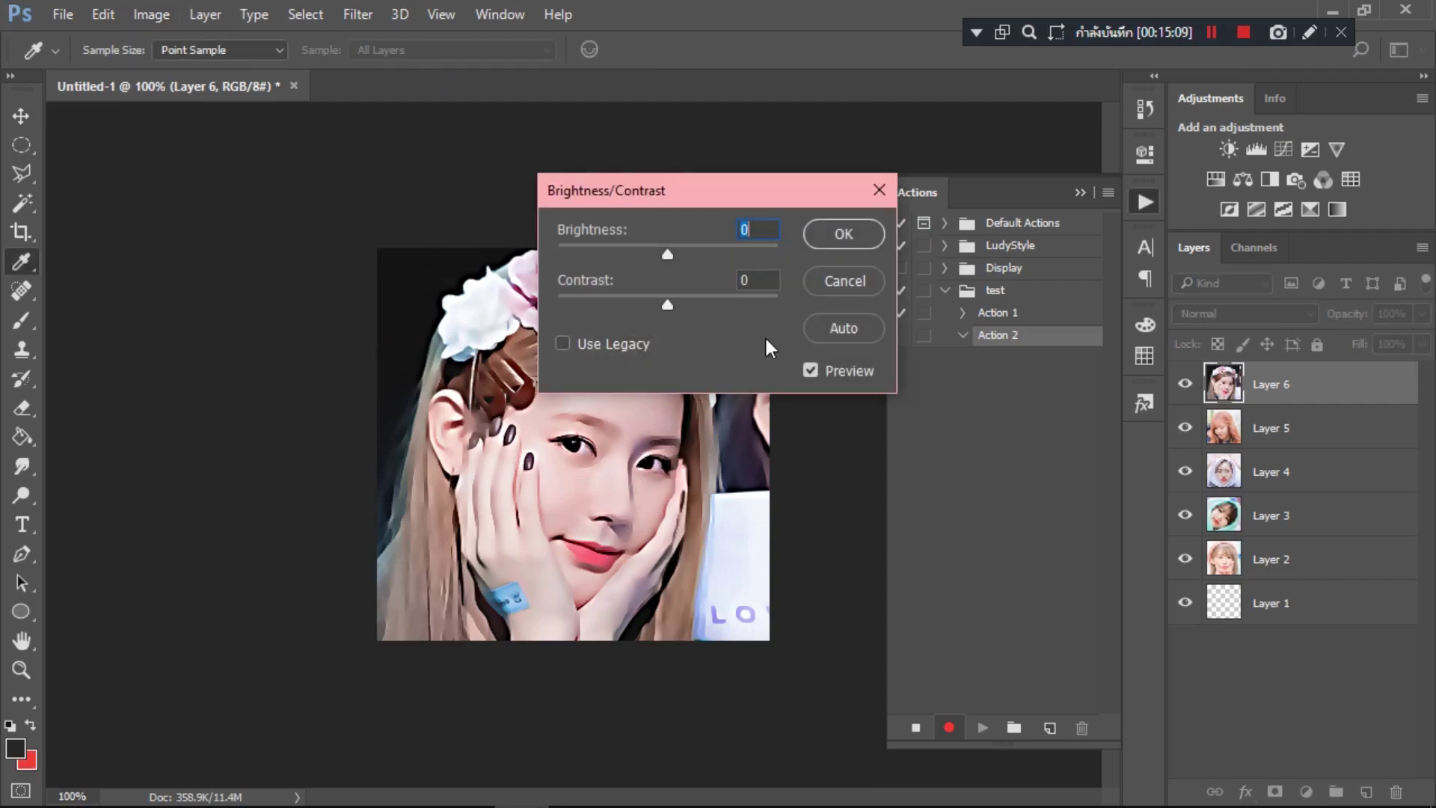
drag(674, 252, 685, 299)
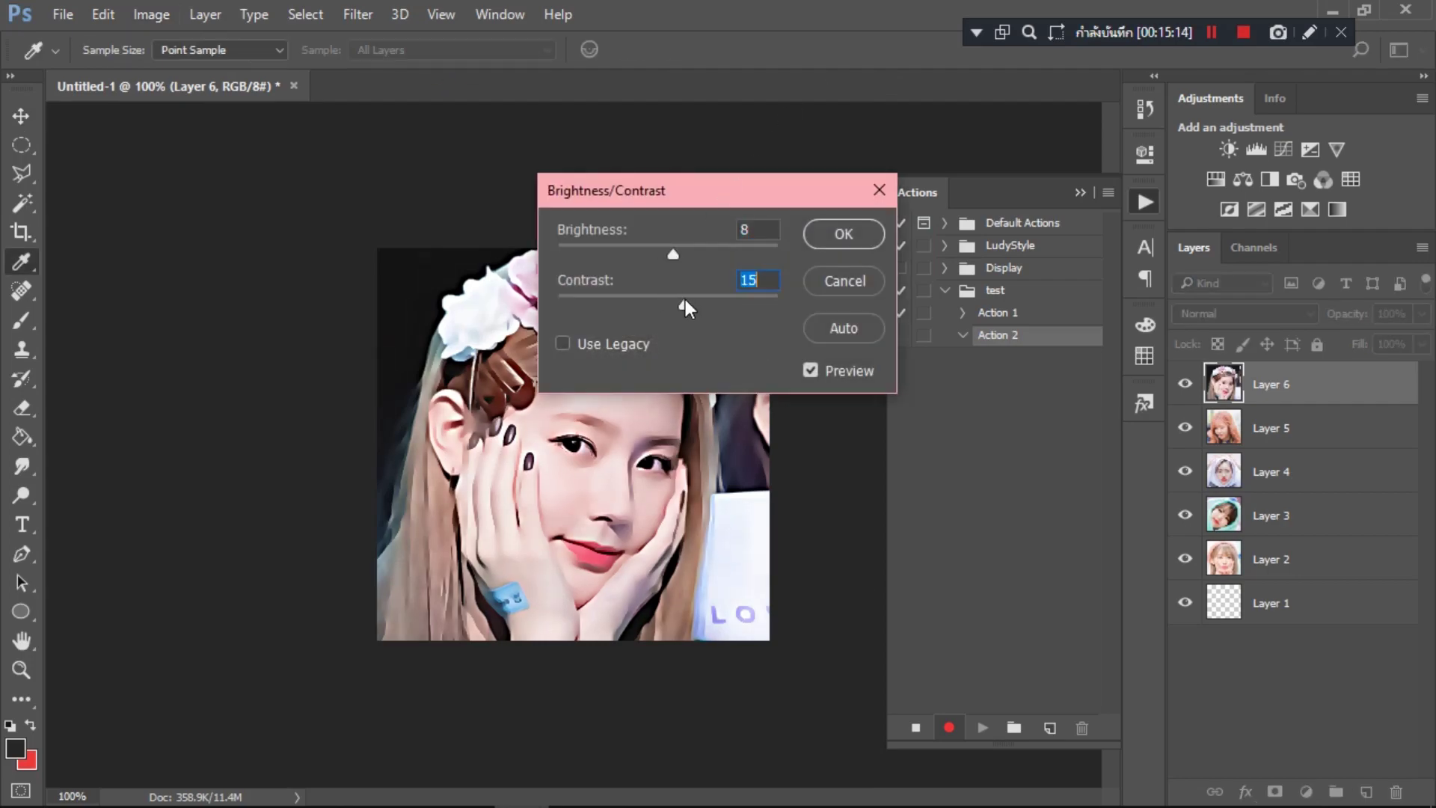
click(840, 231)
click(151, 15)
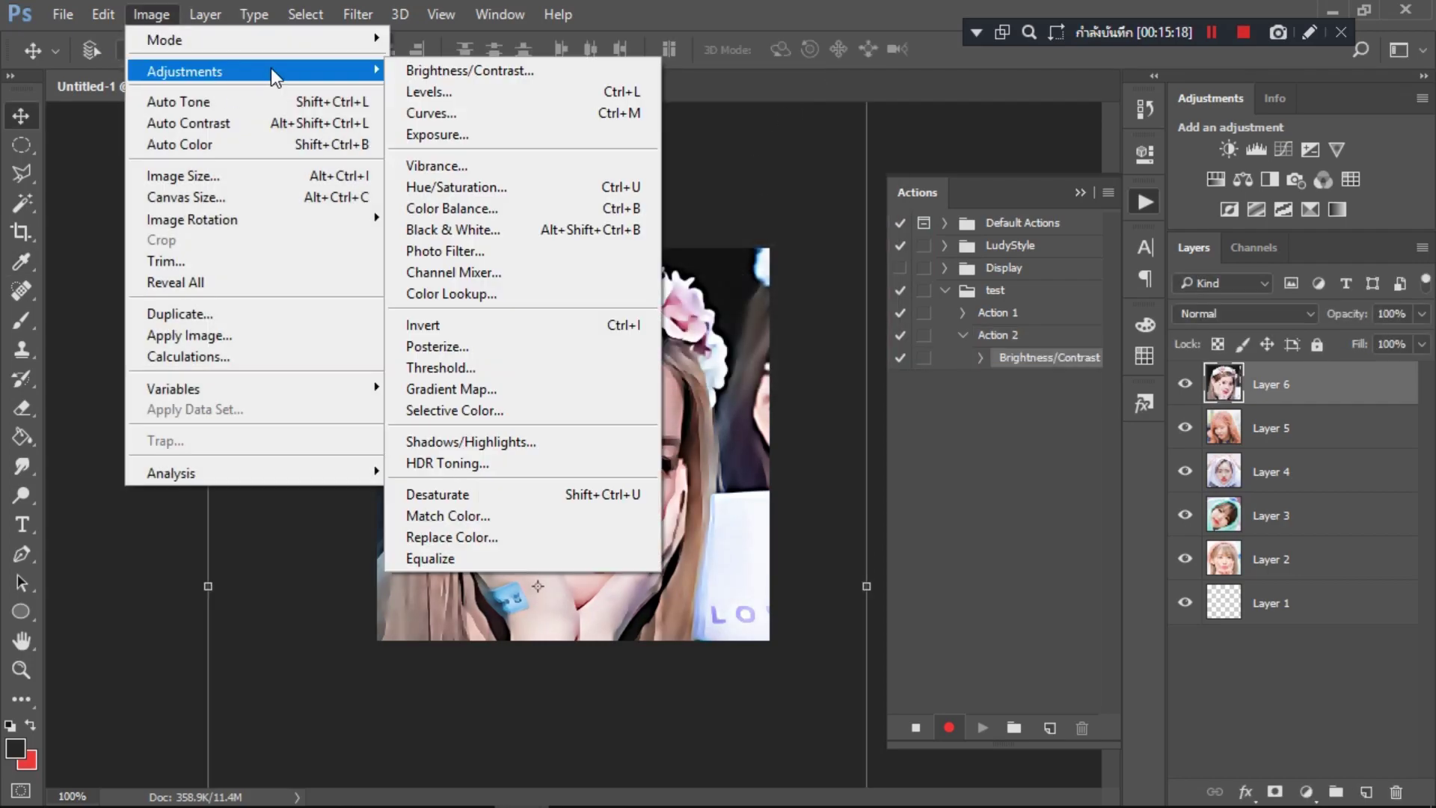
click(725, 423)
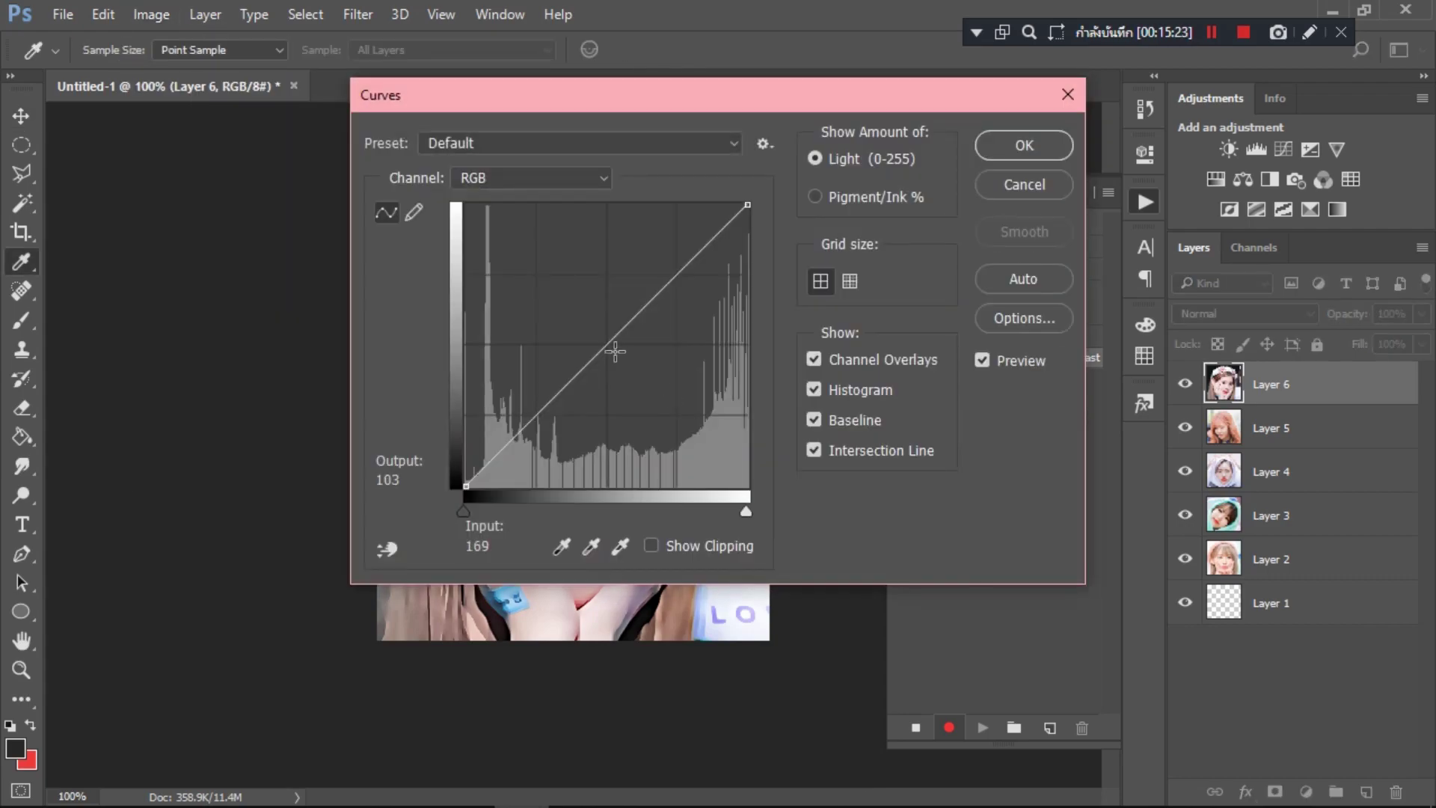
click(610, 331)
drag(598, 101, 839, 271)
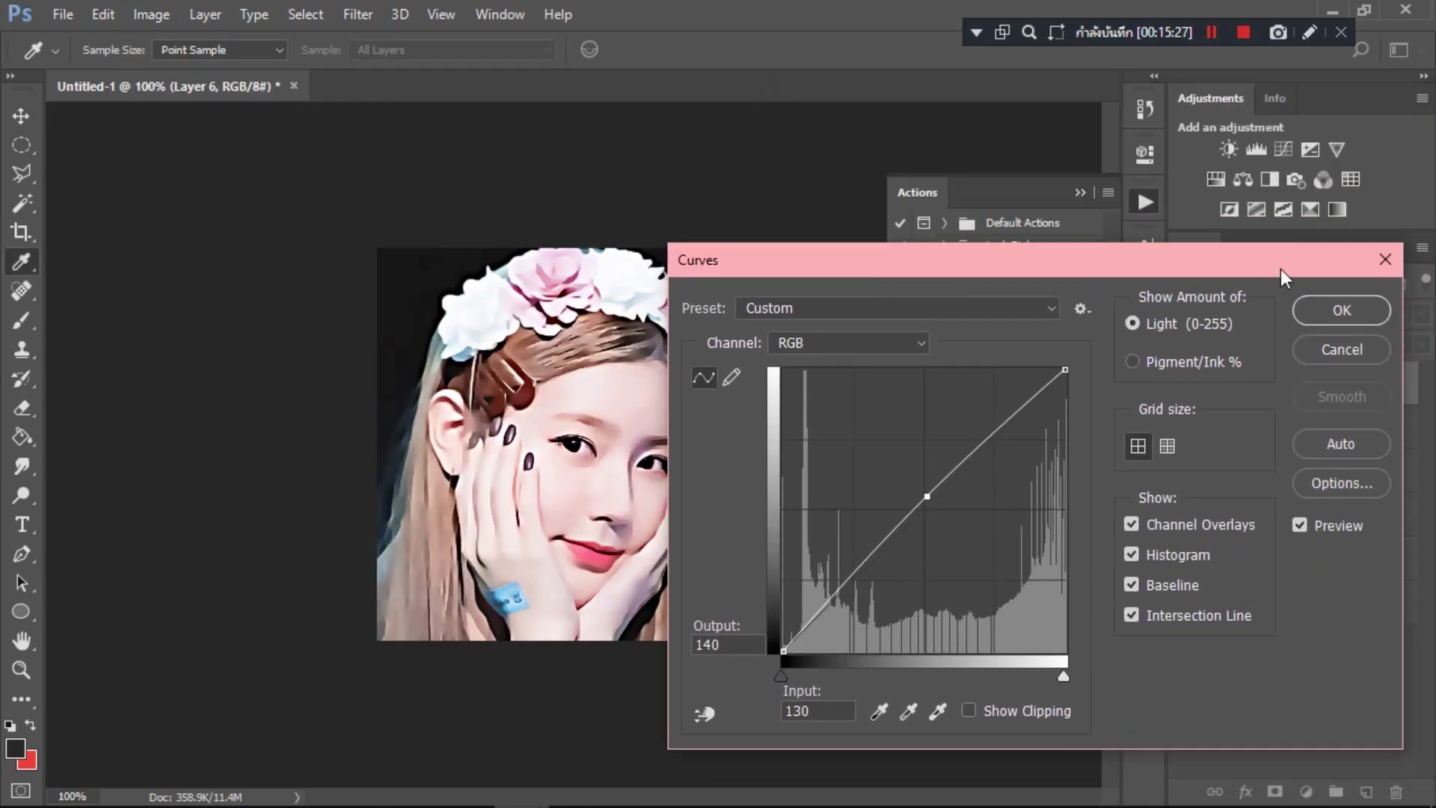
mouse_move(925, 496)
mouse_down()
mouse_move(929, 482)
mouse_move(921, 509)
mouse_up()
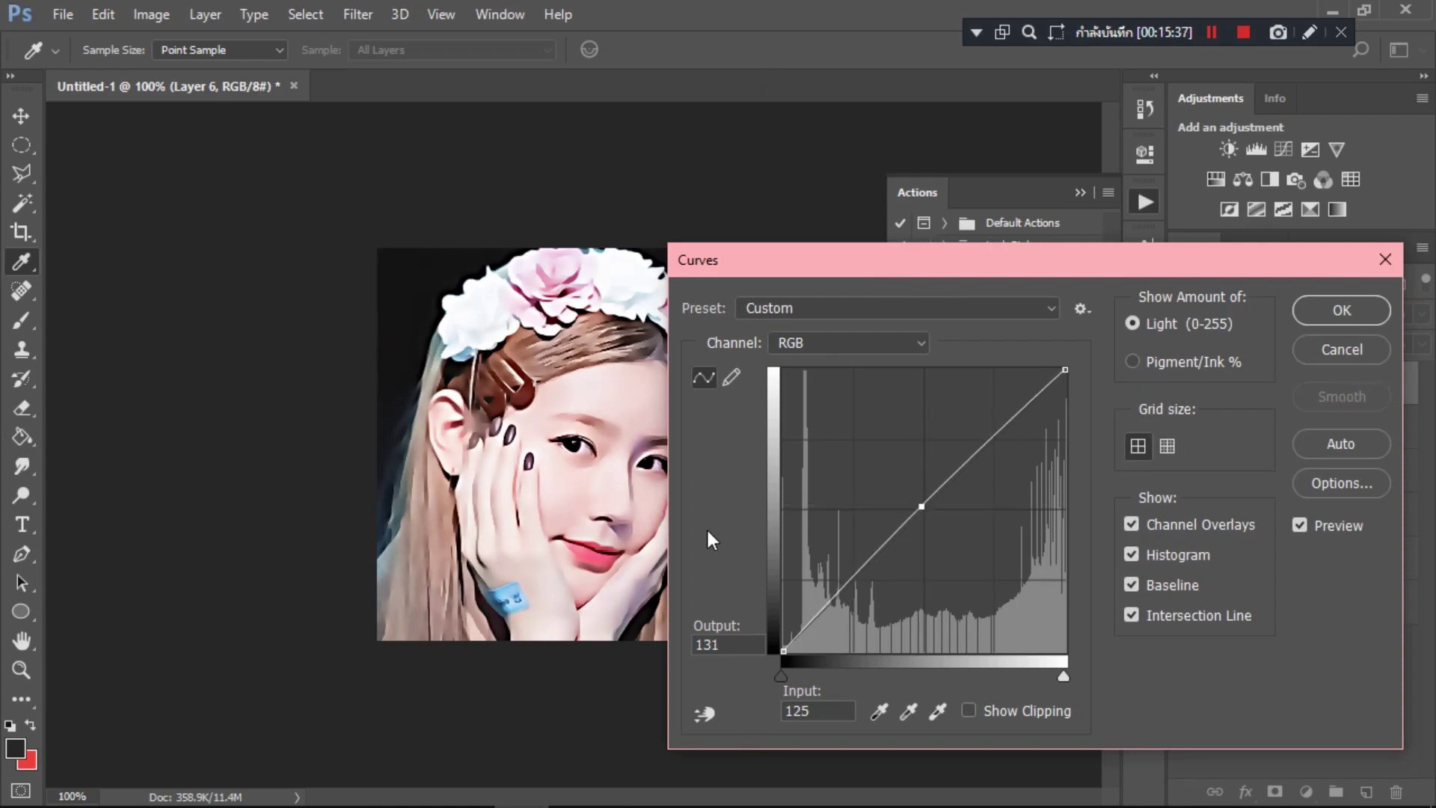
click(1339, 350)
Step: Apply a Vibrance adjustment to Layer 6 as part of Action 2
click(167, 17)
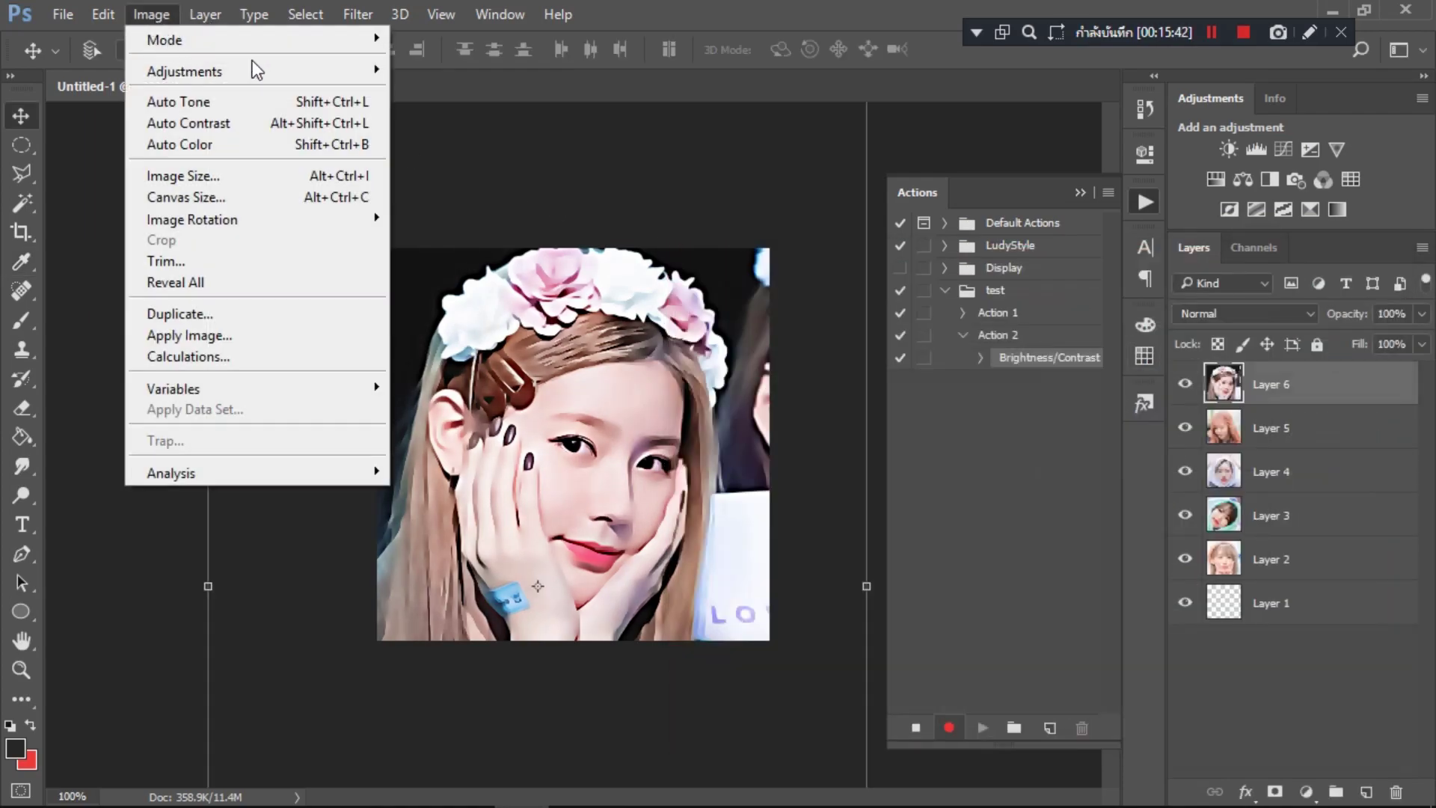
mouse_move(253, 66)
click(495, 163)
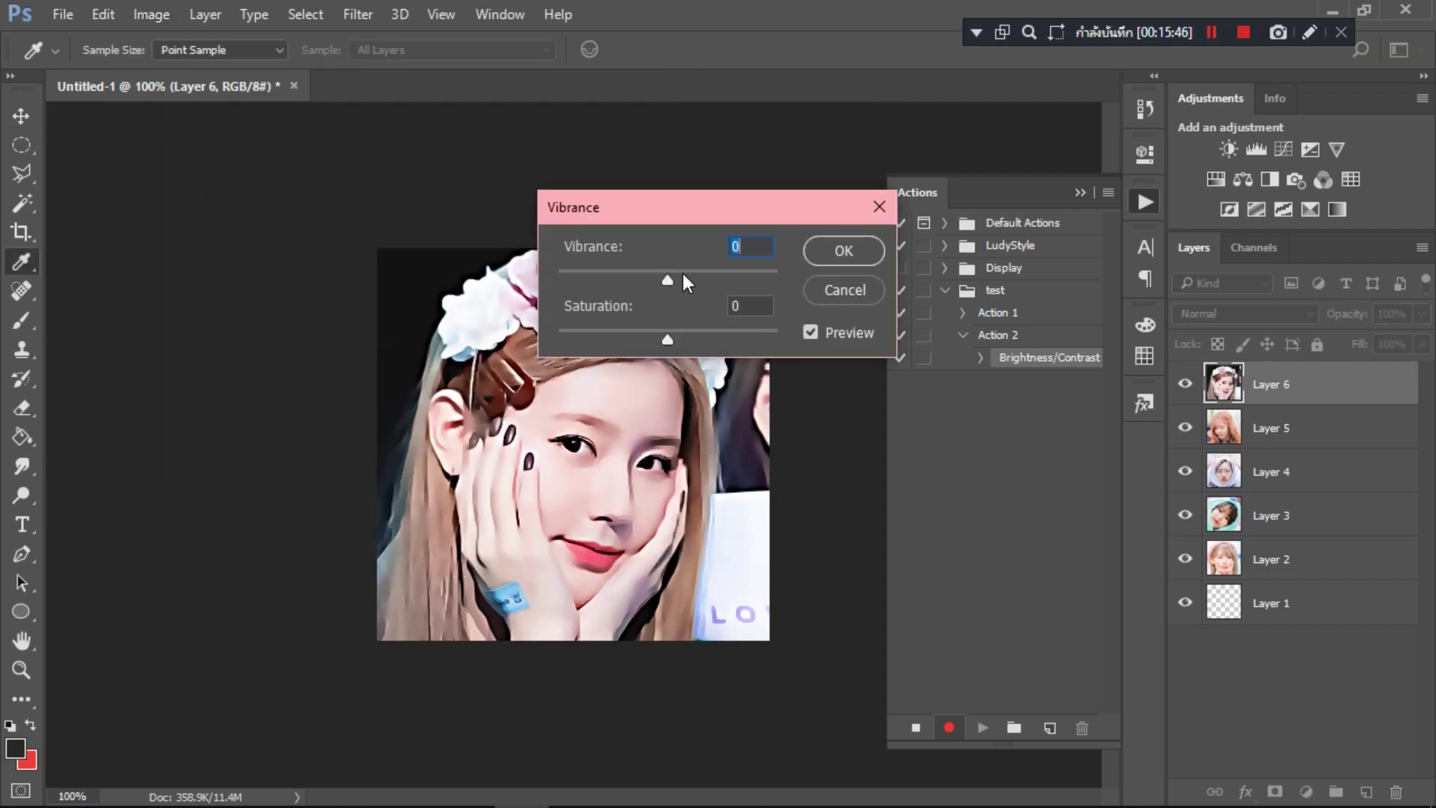
click(834, 255)
Step: Start a Selective Color adjustment on Layer 6 and set the black amount of the Whites to -17%
click(160, 17)
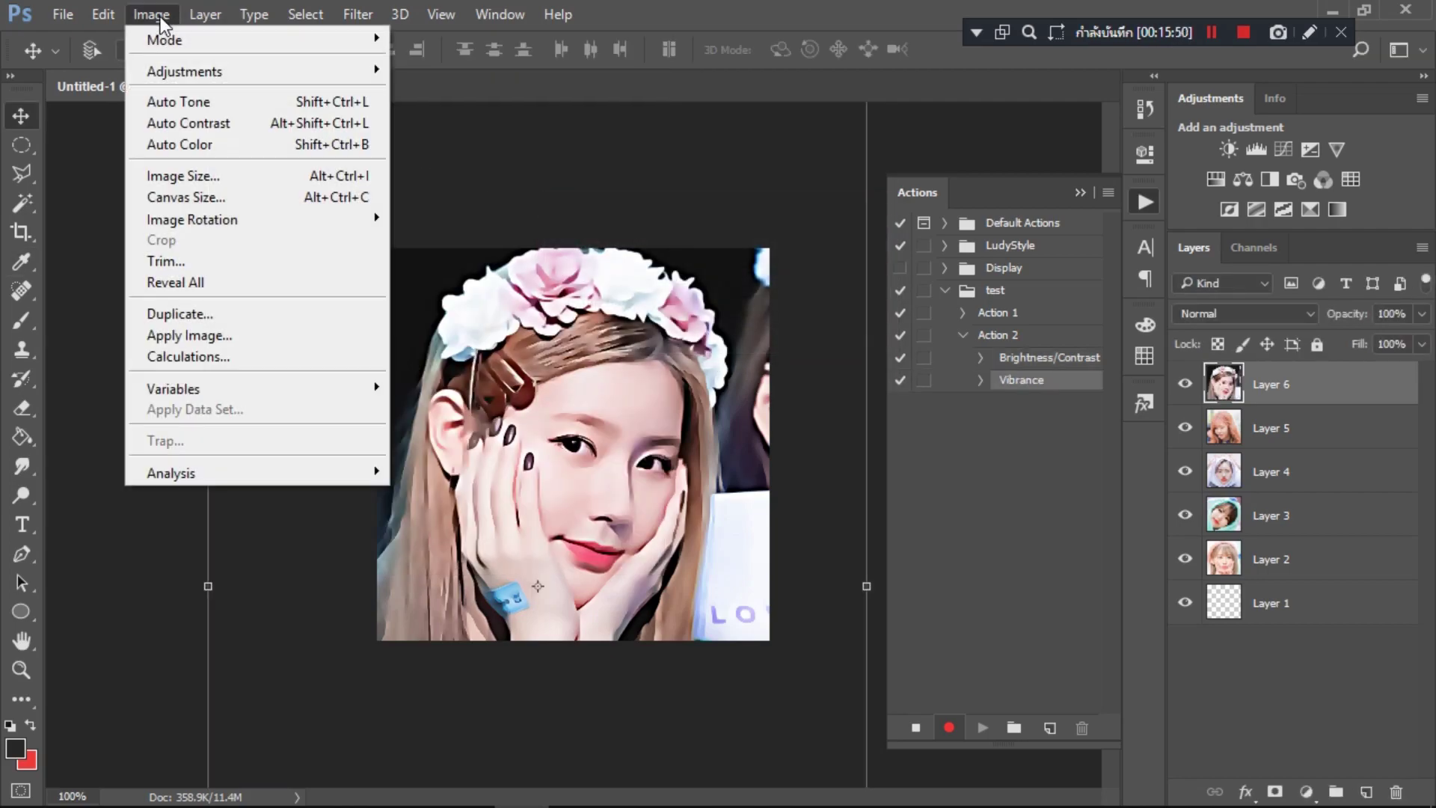
mouse_move(302, 70)
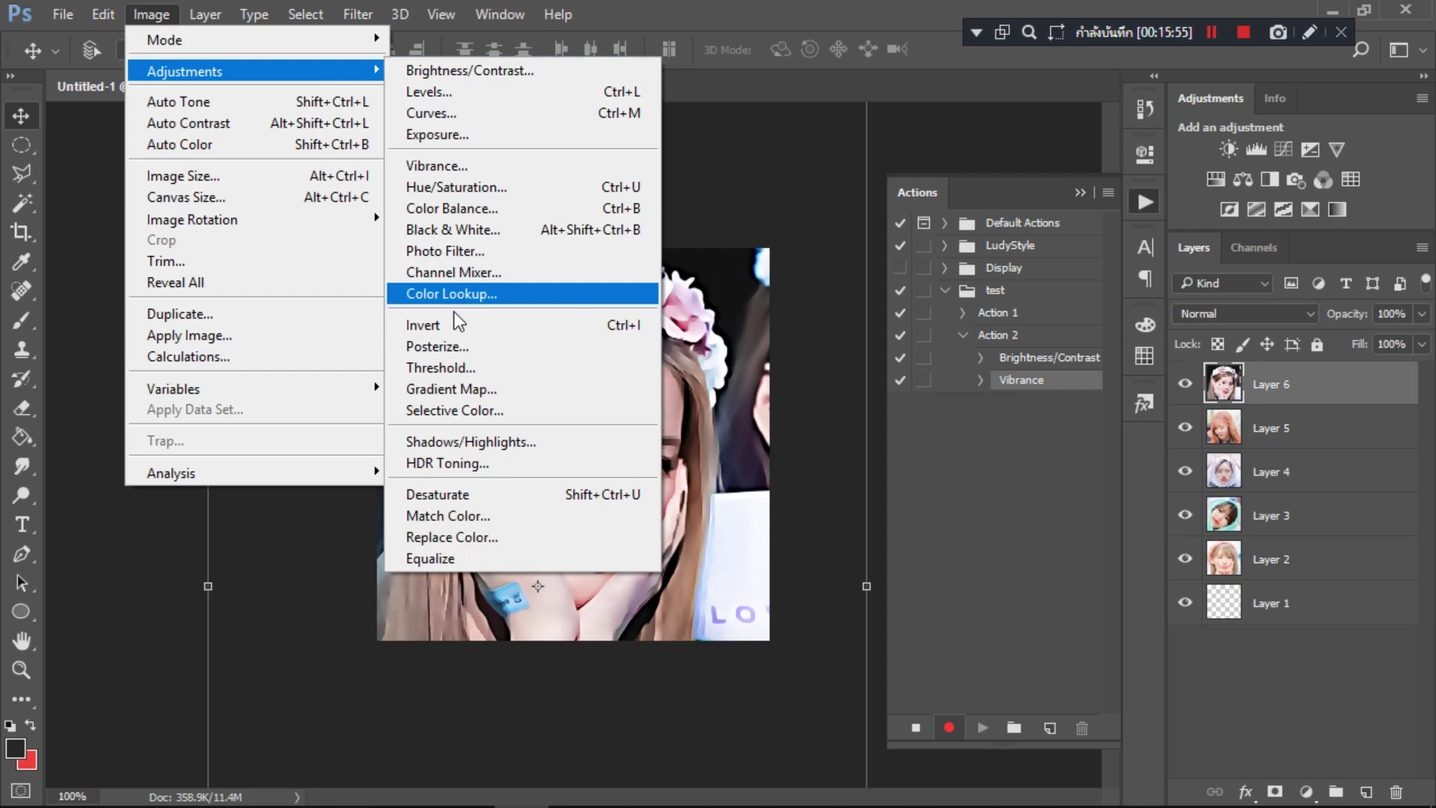
click(456, 411)
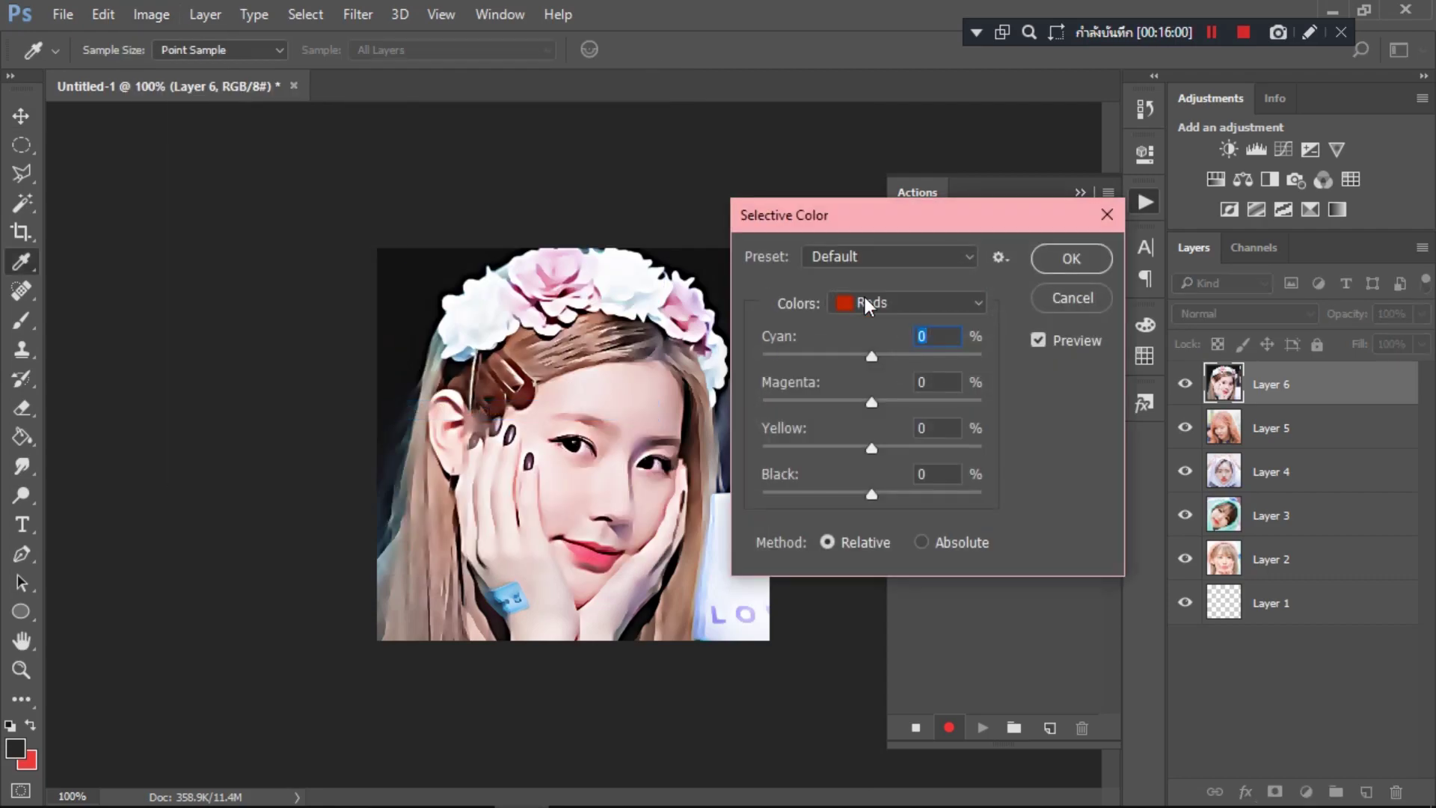
click(864, 299)
click(864, 454)
mouse_move(872, 500)
mouse_down()
mouse_move(822, 498)
mouse_move(872, 500)
mouse_up()
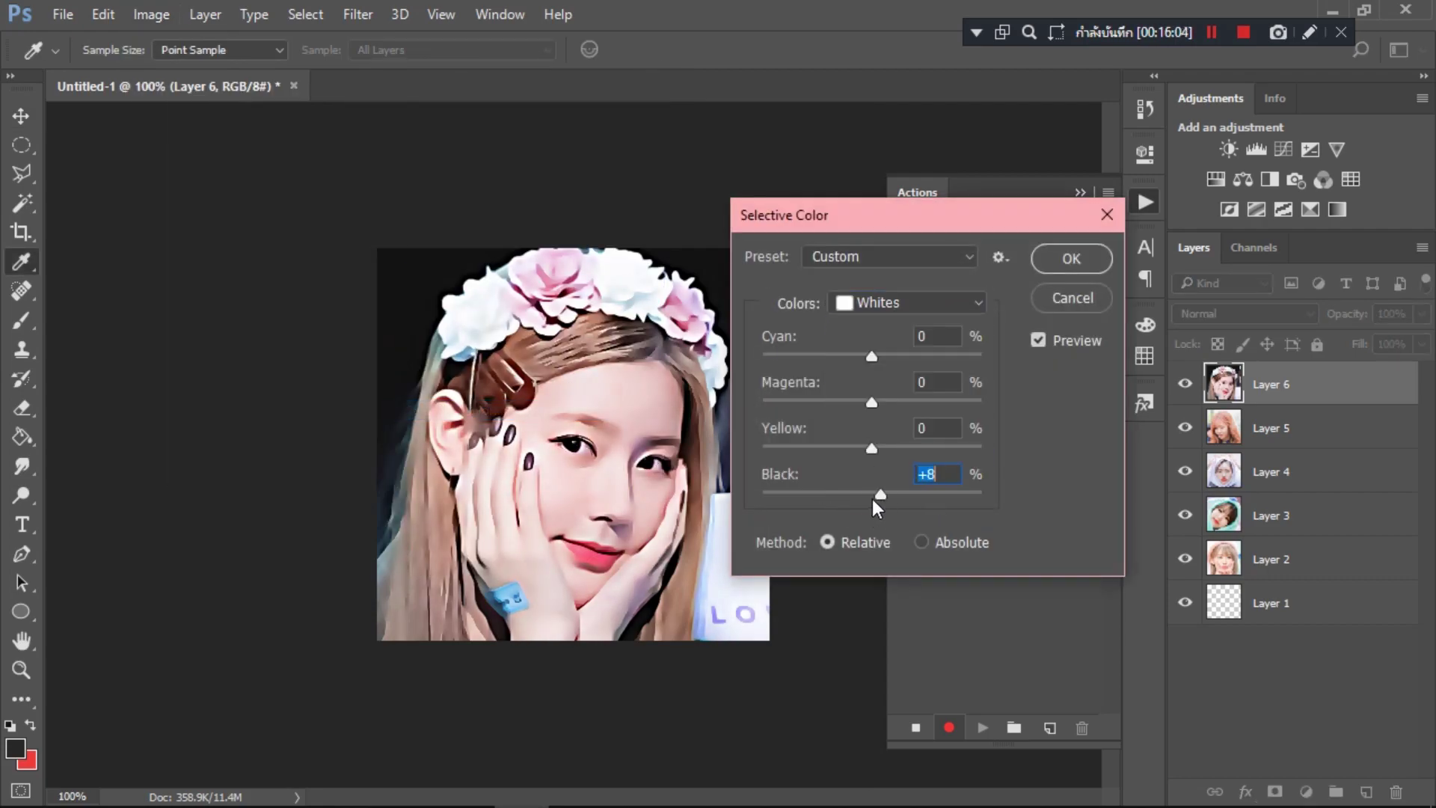
Step: Change the black amount of another color range, apply the Selective Color adjustment to Layer 6, and stop recording Action 2
click(883, 307)
click(883, 283)
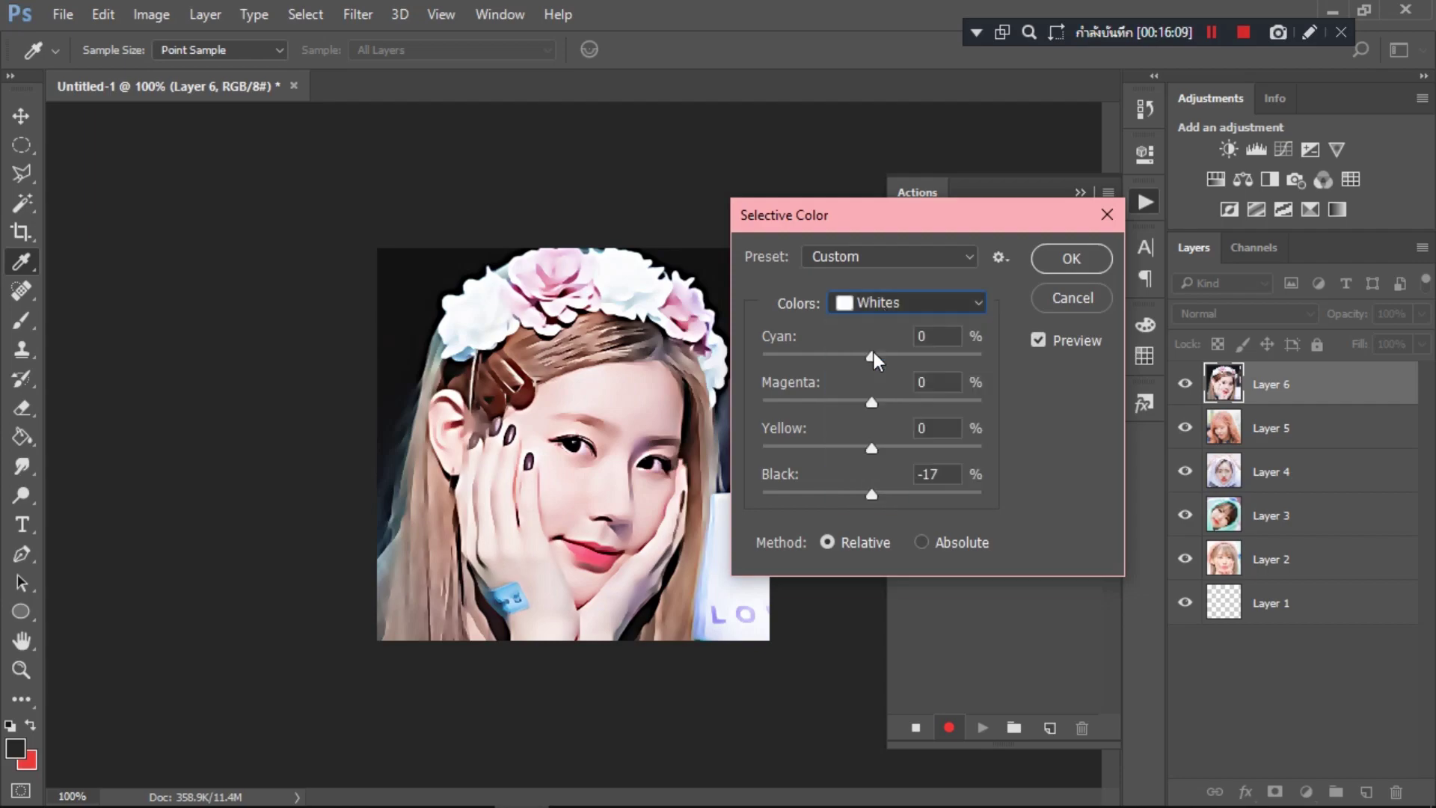
drag(851, 491, 901, 498)
click(886, 302)
click(885, 319)
click(1071, 258)
key(v)
click(916, 728)
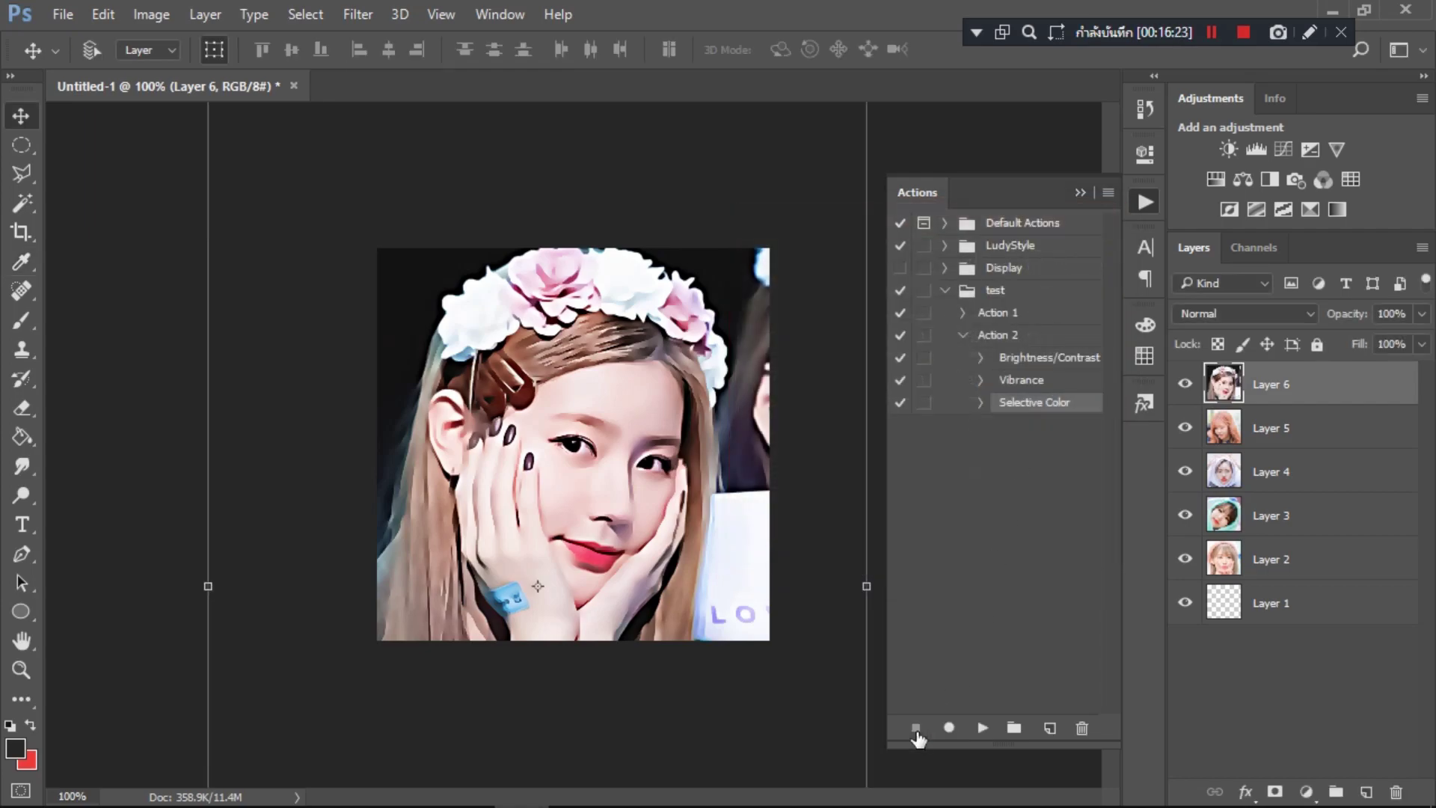
Step: Hide Layer 6 and run Action 1 from the test set on Layers 5 to 2 with the Run Action script
click(1185, 384)
click(1280, 435)
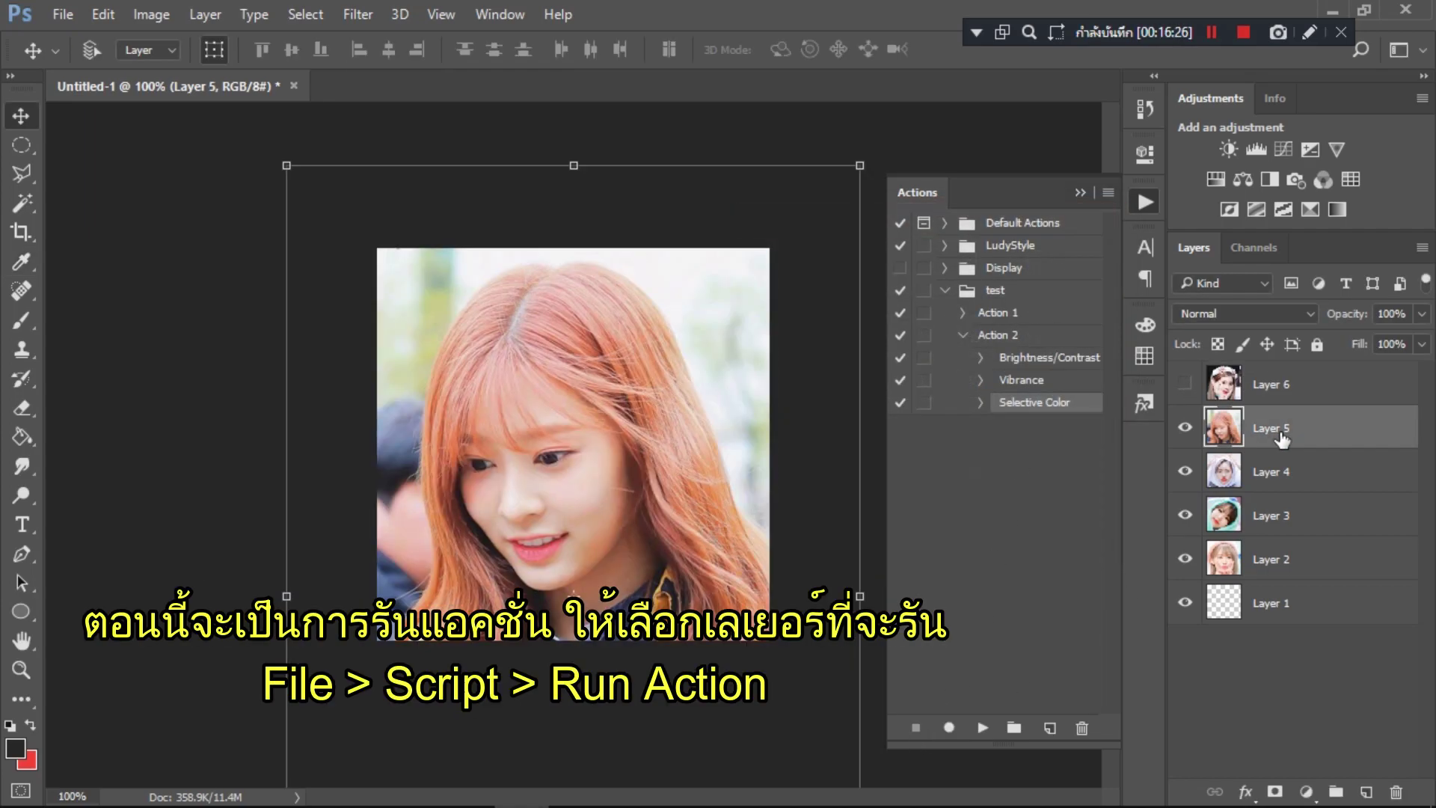
shift+click(1305, 562)
click(67, 16)
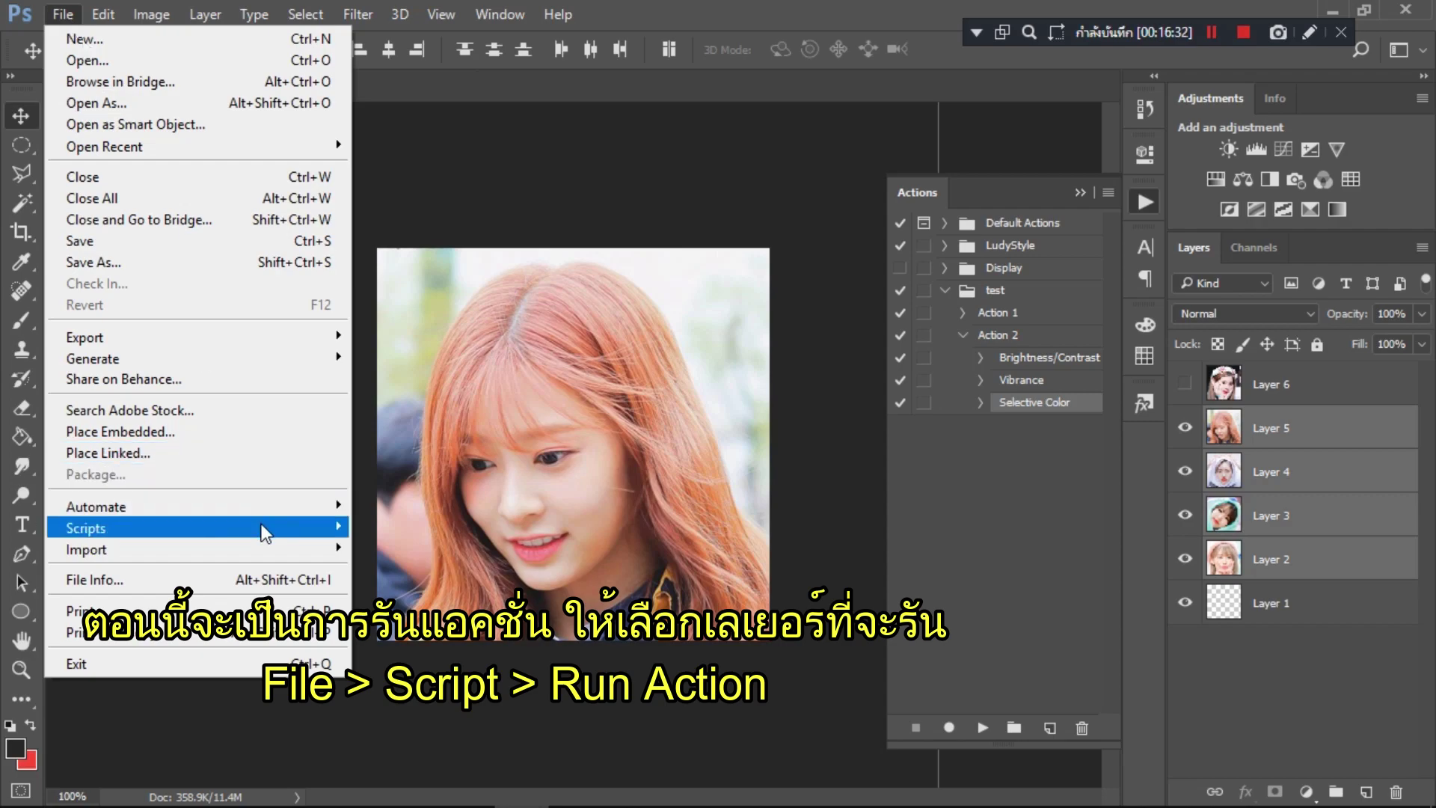
mouse_move(262, 528)
click(419, 673)
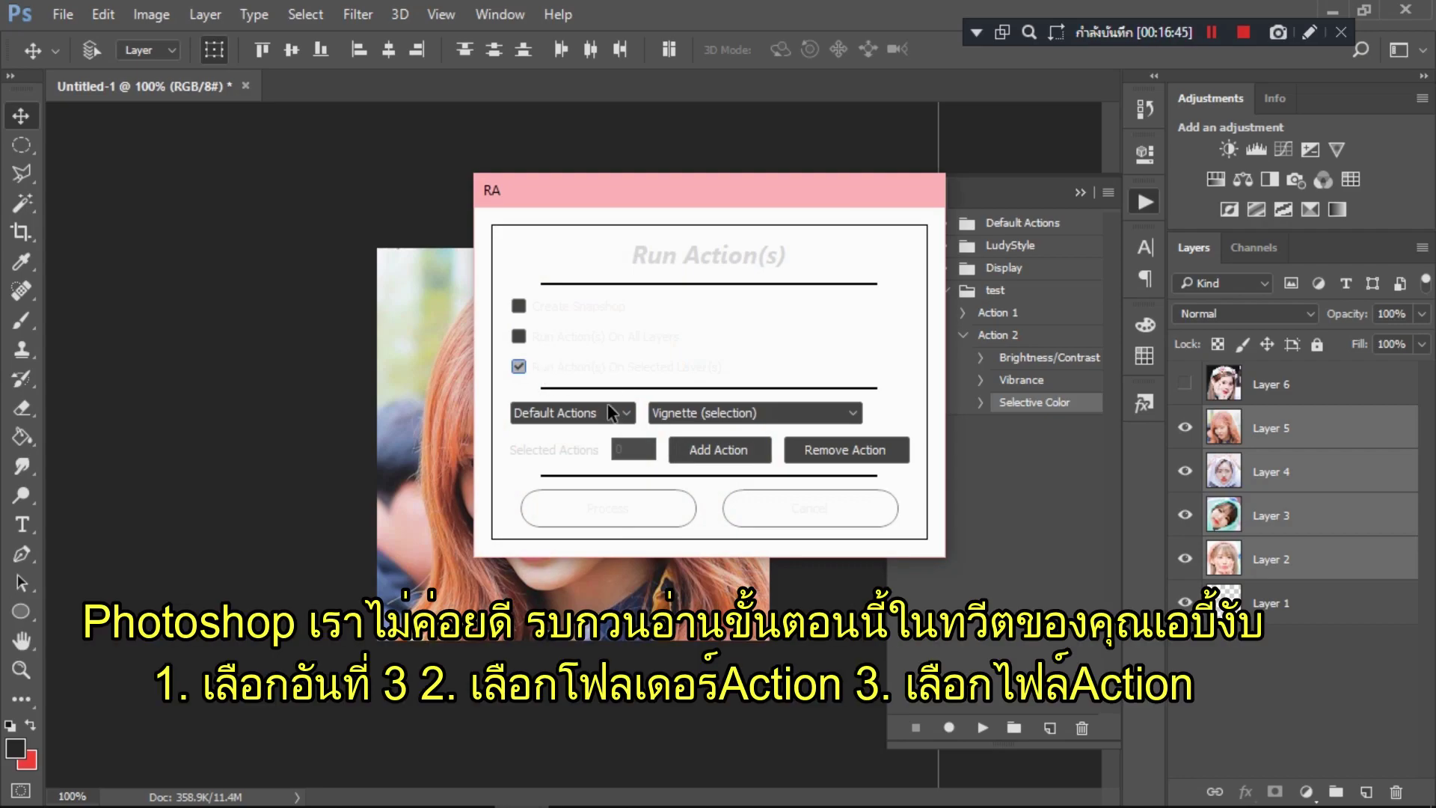
click(607, 409)
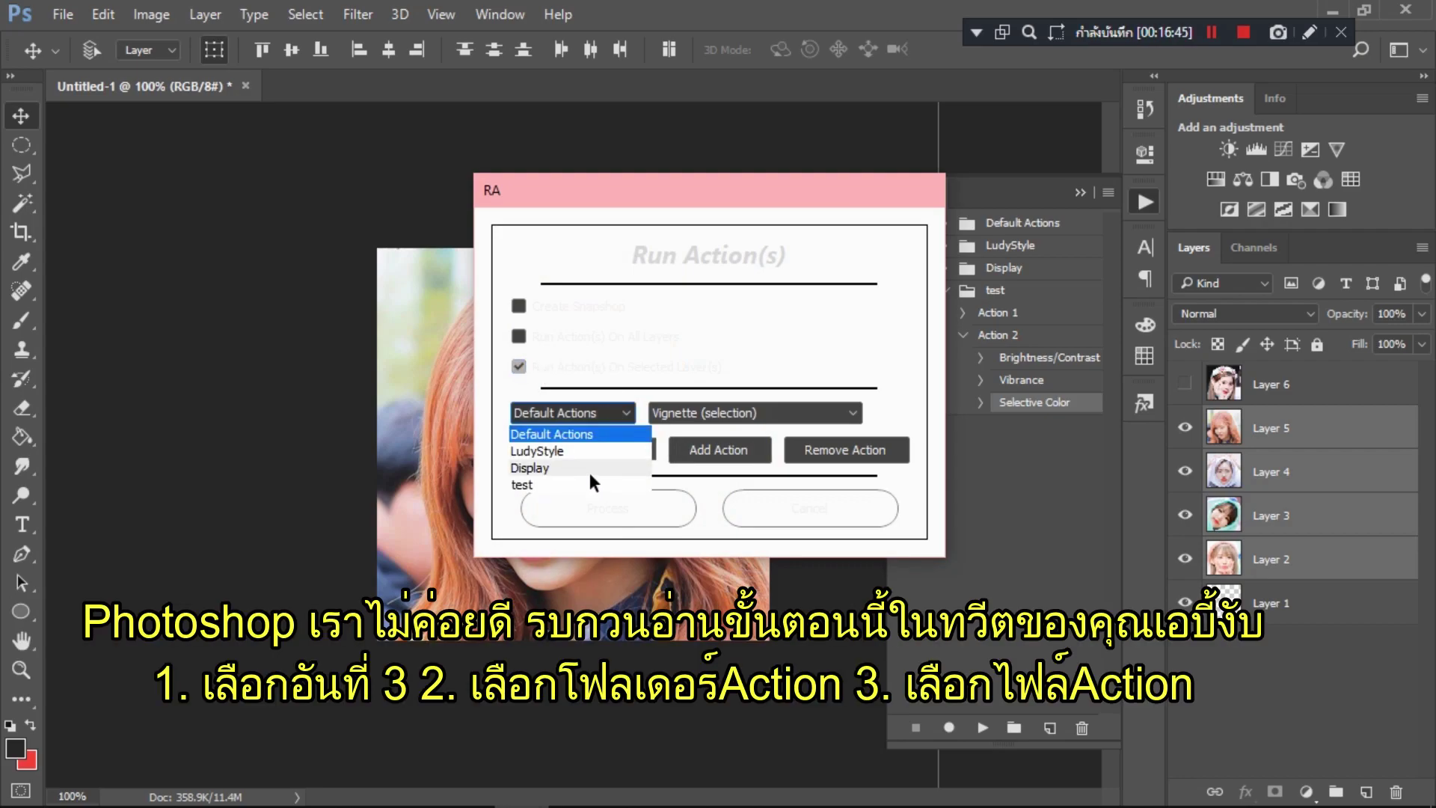
click(582, 482)
click(645, 514)
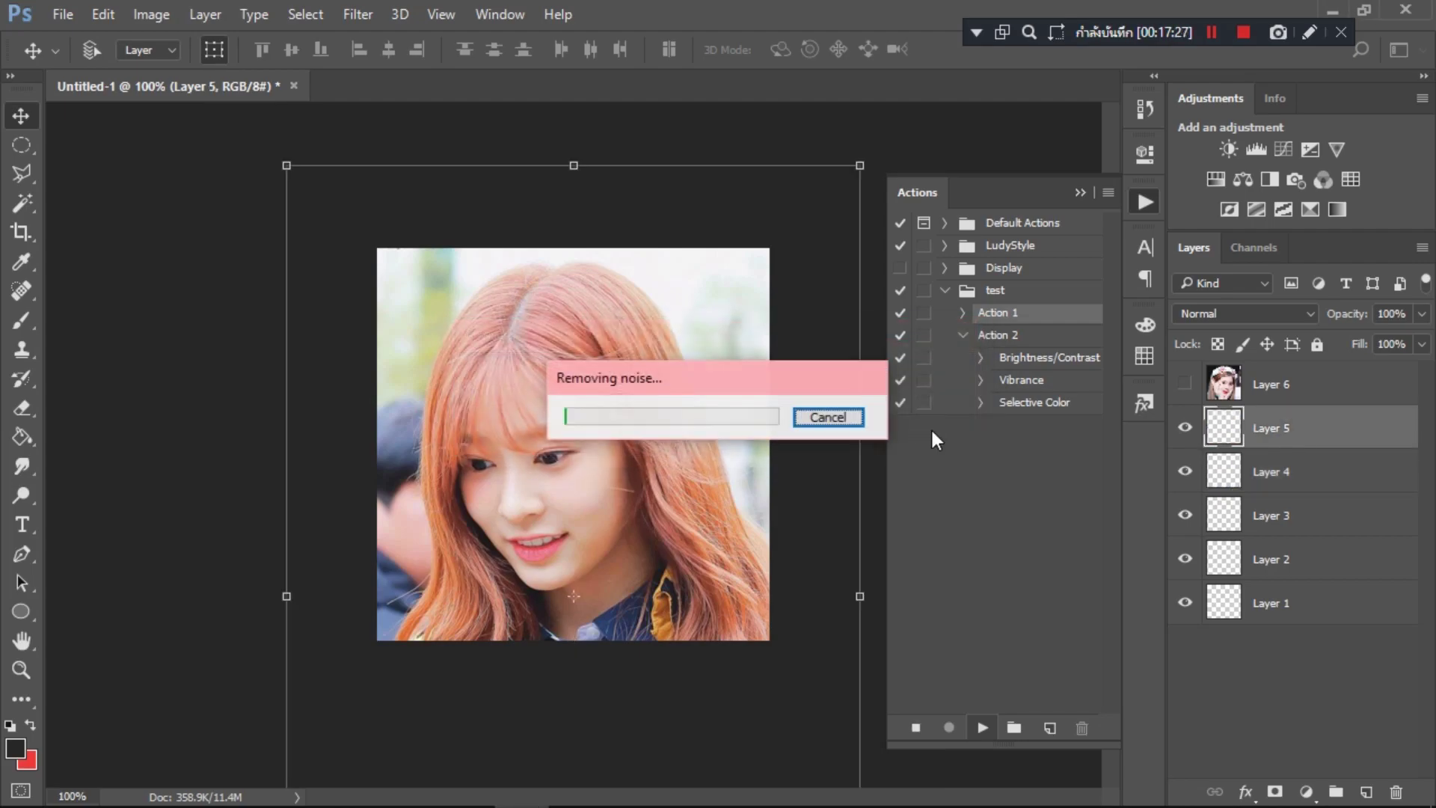
Step: Check the filtered portraits by hiding and reshowing Layers 5, 4 and 3 one after another
click(1186, 434)
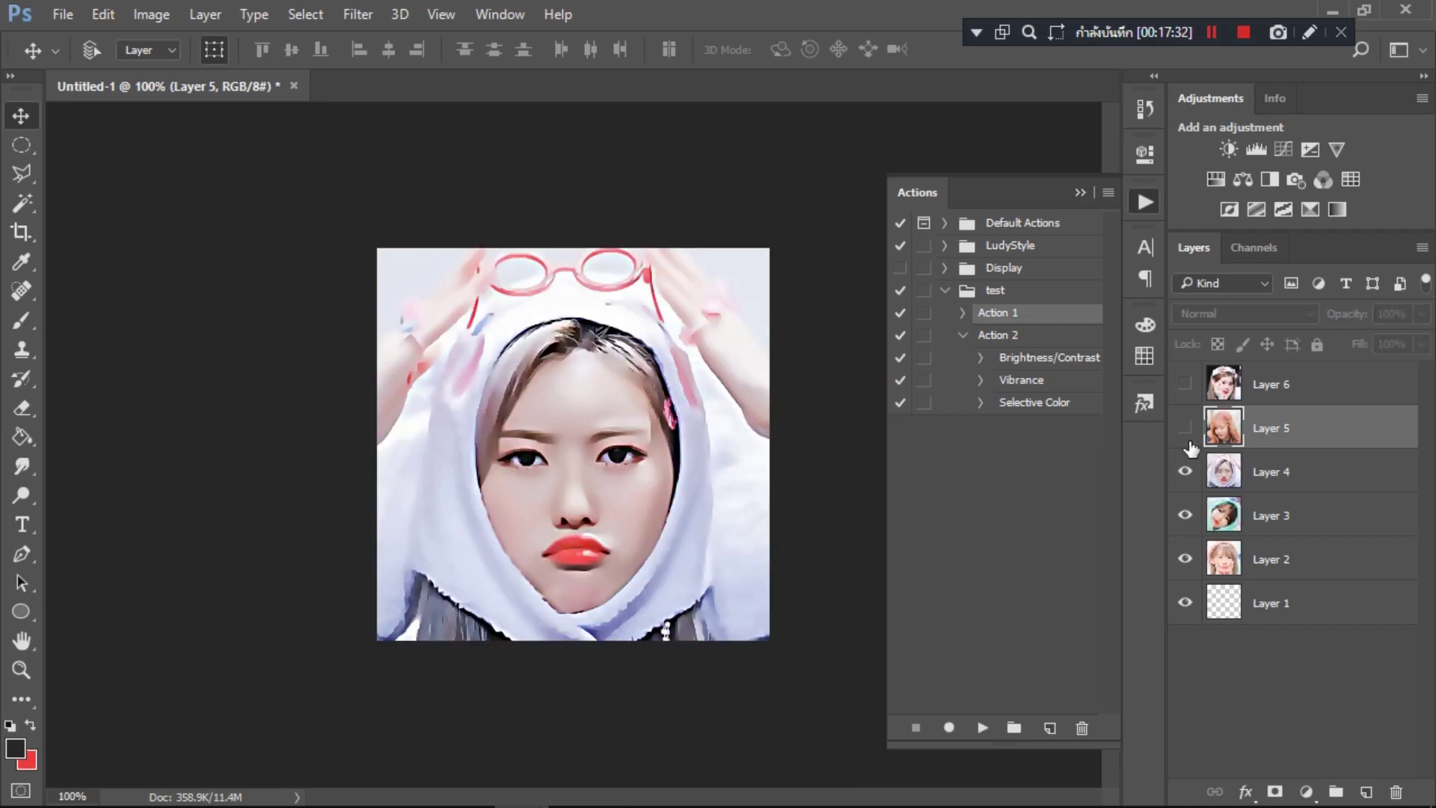
click(1186, 471)
click(1186, 514)
drag(1186, 514, 1186, 428)
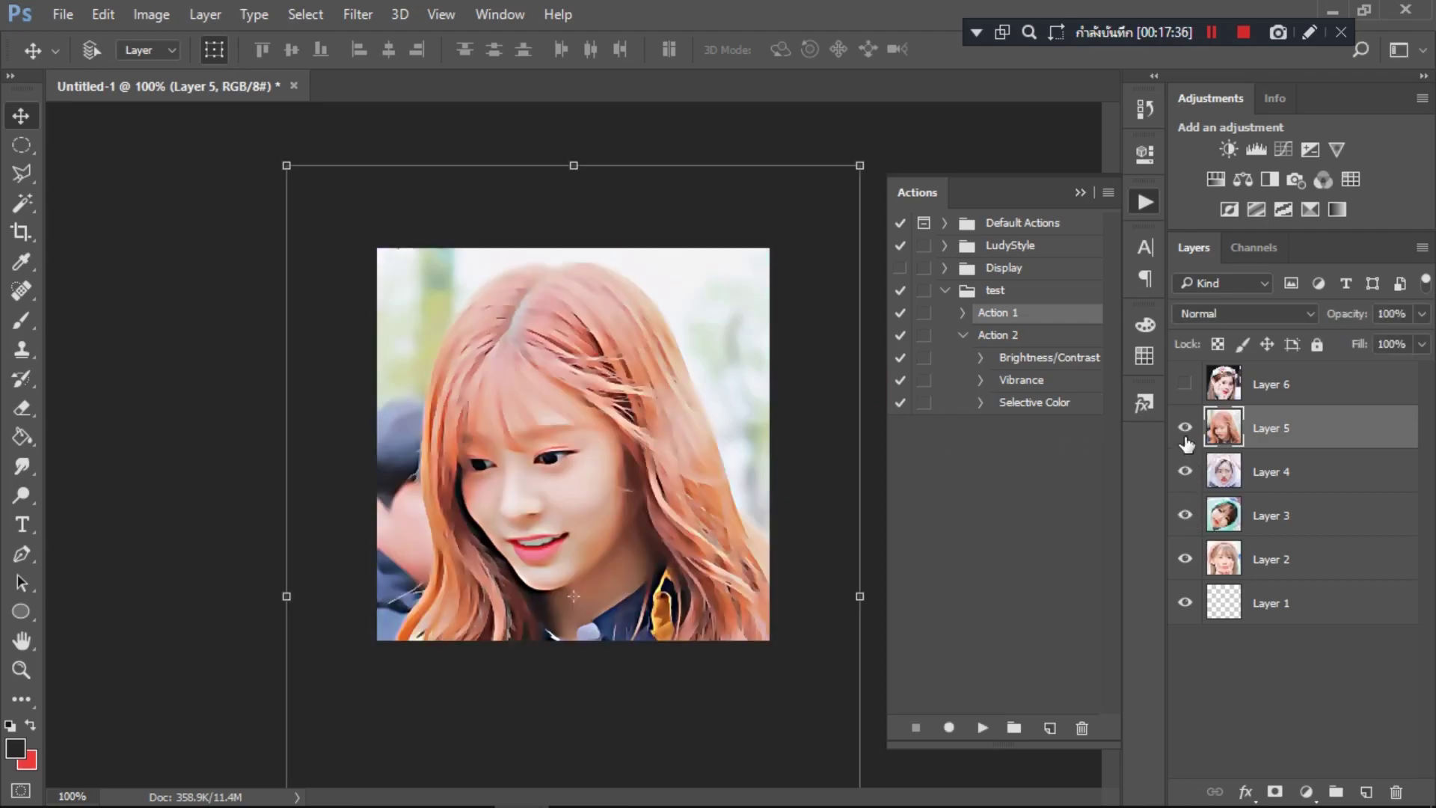
Step: Run Action 2 from the test set on Layers 5 to 2 with the Run Action script
shift+click(1304, 563)
click(66, 15)
mouse_move(314, 532)
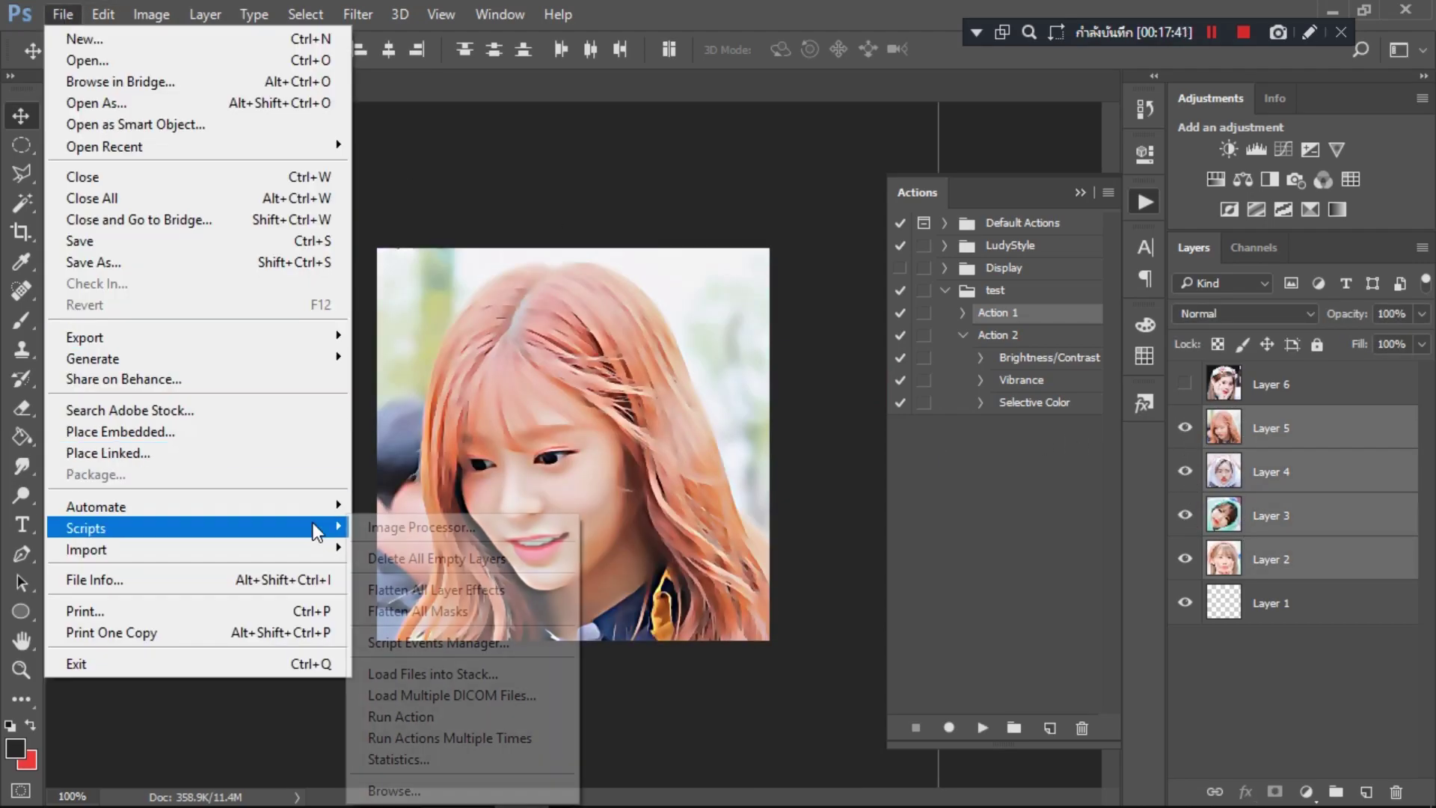
click(442, 716)
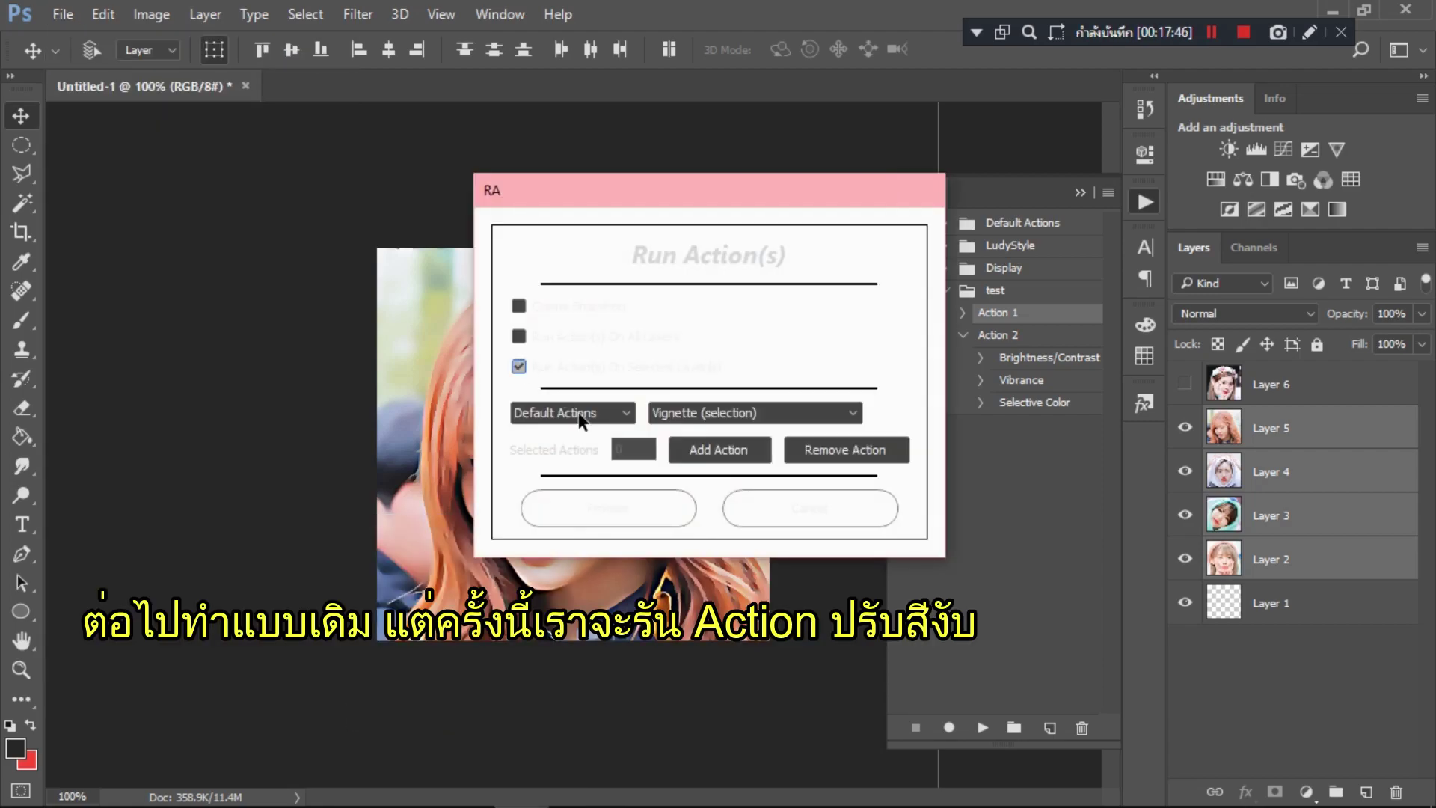
click(577, 411)
click(618, 479)
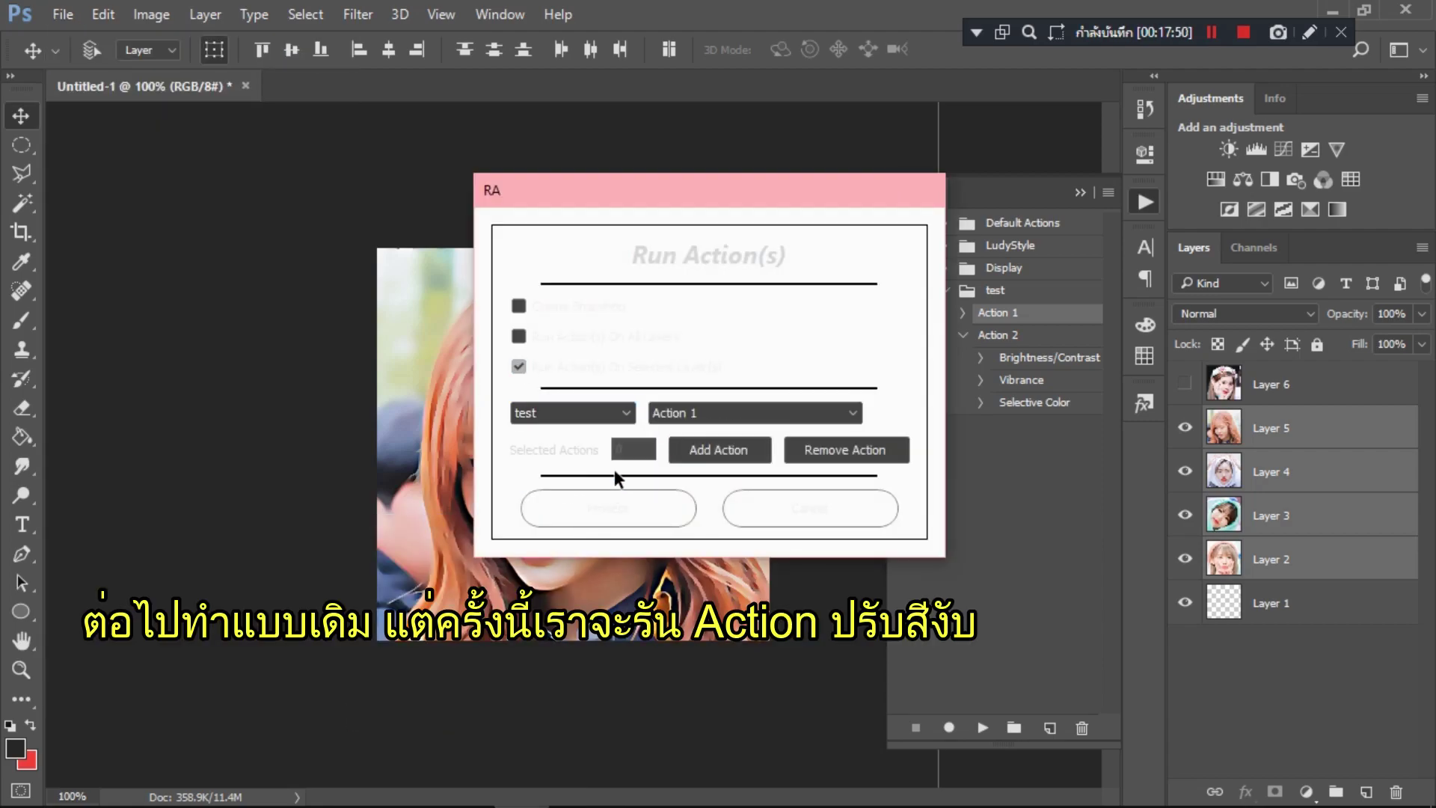
click(689, 415)
click(693, 449)
click(695, 457)
click(666, 507)
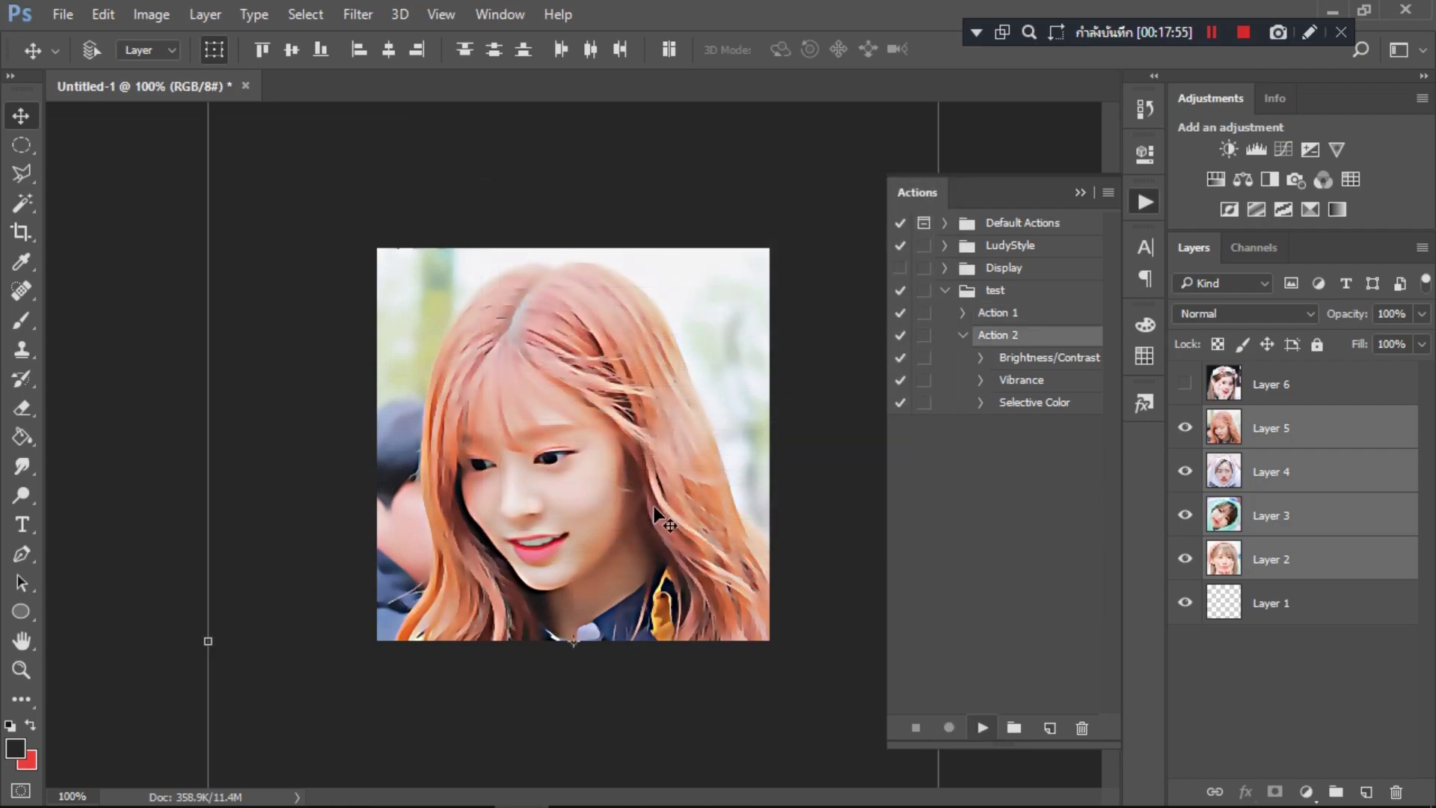
Step: Check the color-adjusted portraits by hiding and reshowing Layers 5 to 3, and make Layer 6 visible and active
click(1184, 427)
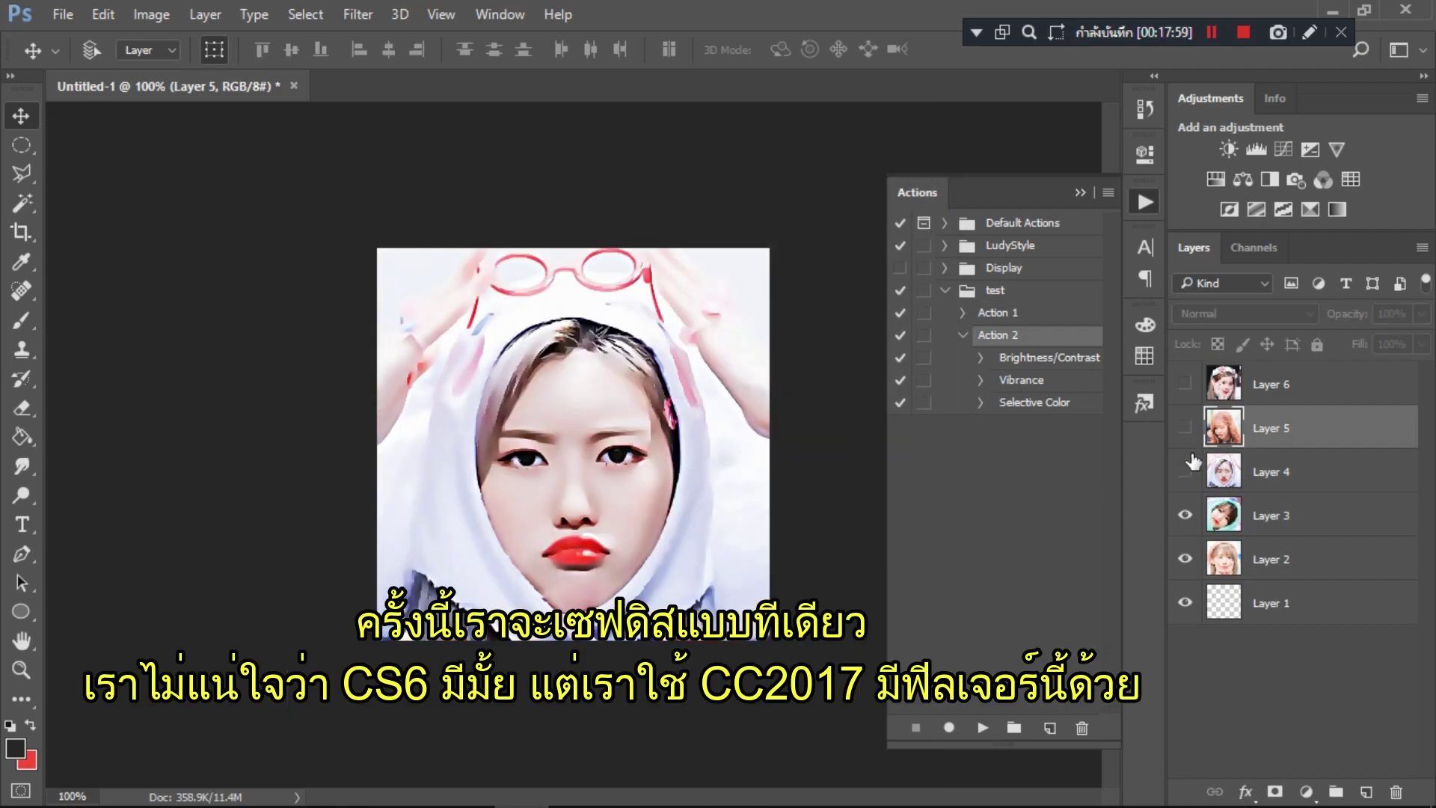
click(1185, 471)
click(1186, 515)
drag(1184, 471, 1184, 383)
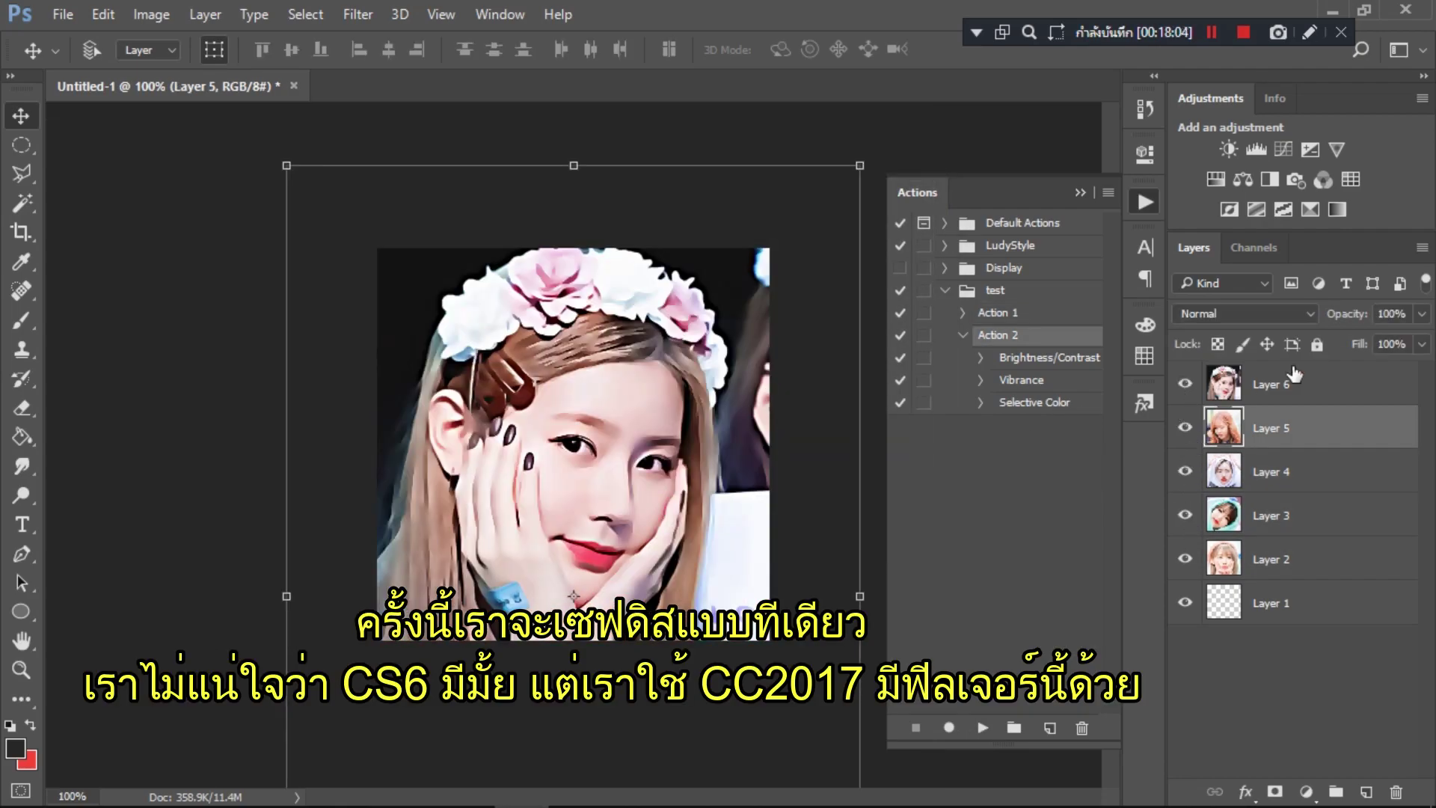
click(1291, 376)
Step: Start exporting the layers to files, with G:\ดิสปรับสี\เมจหญิง as the destination folder
click(63, 14)
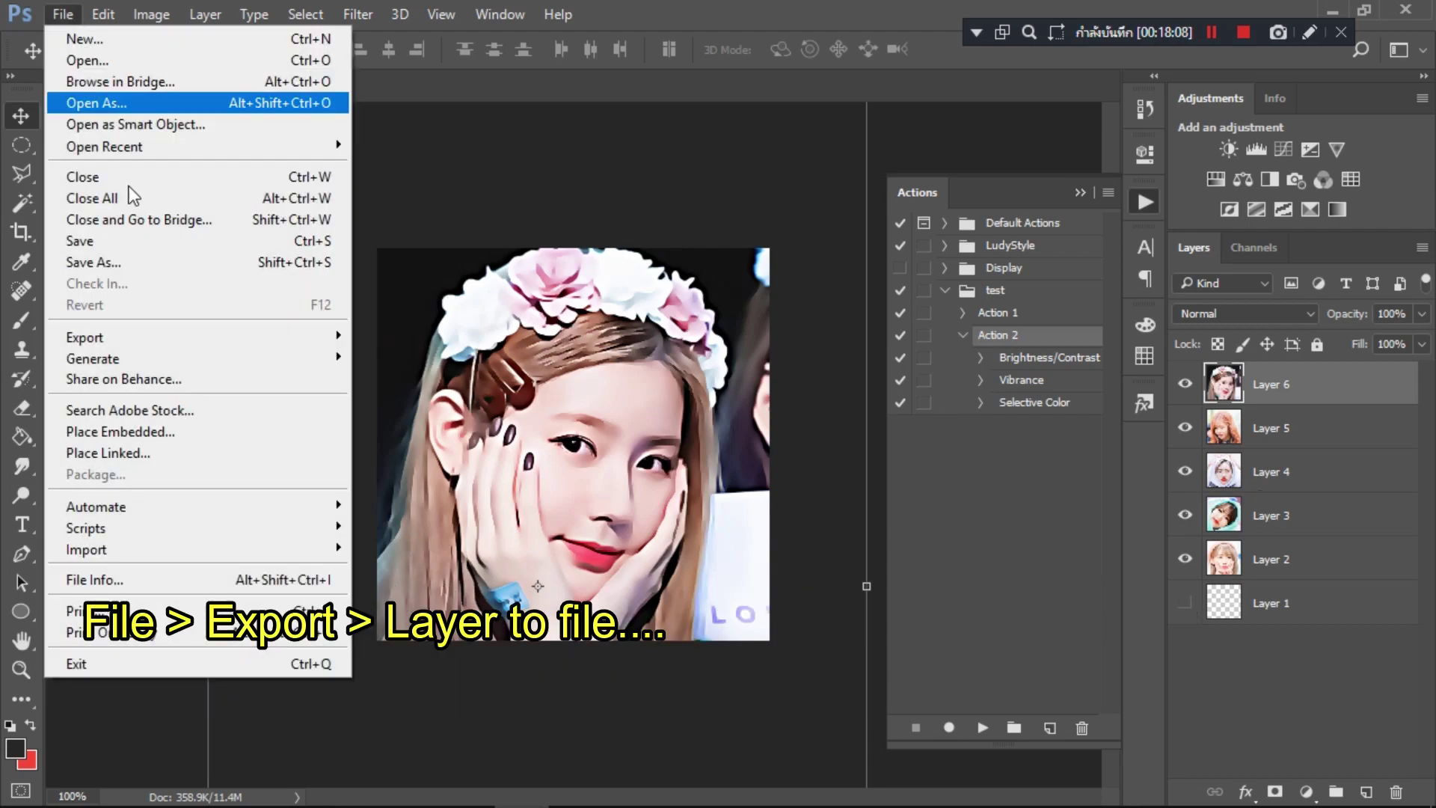
mouse_move(297, 346)
click(445, 535)
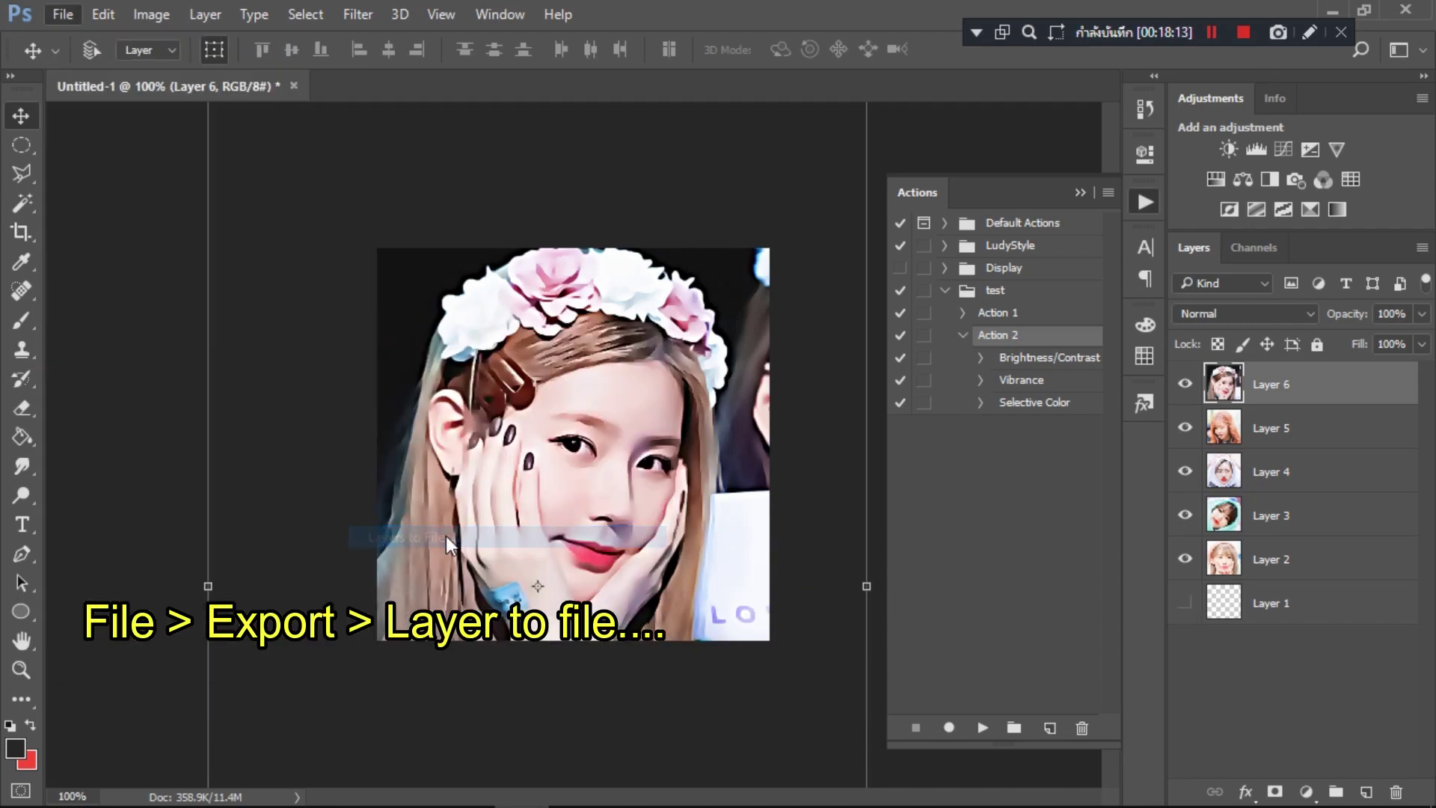
click(733, 209)
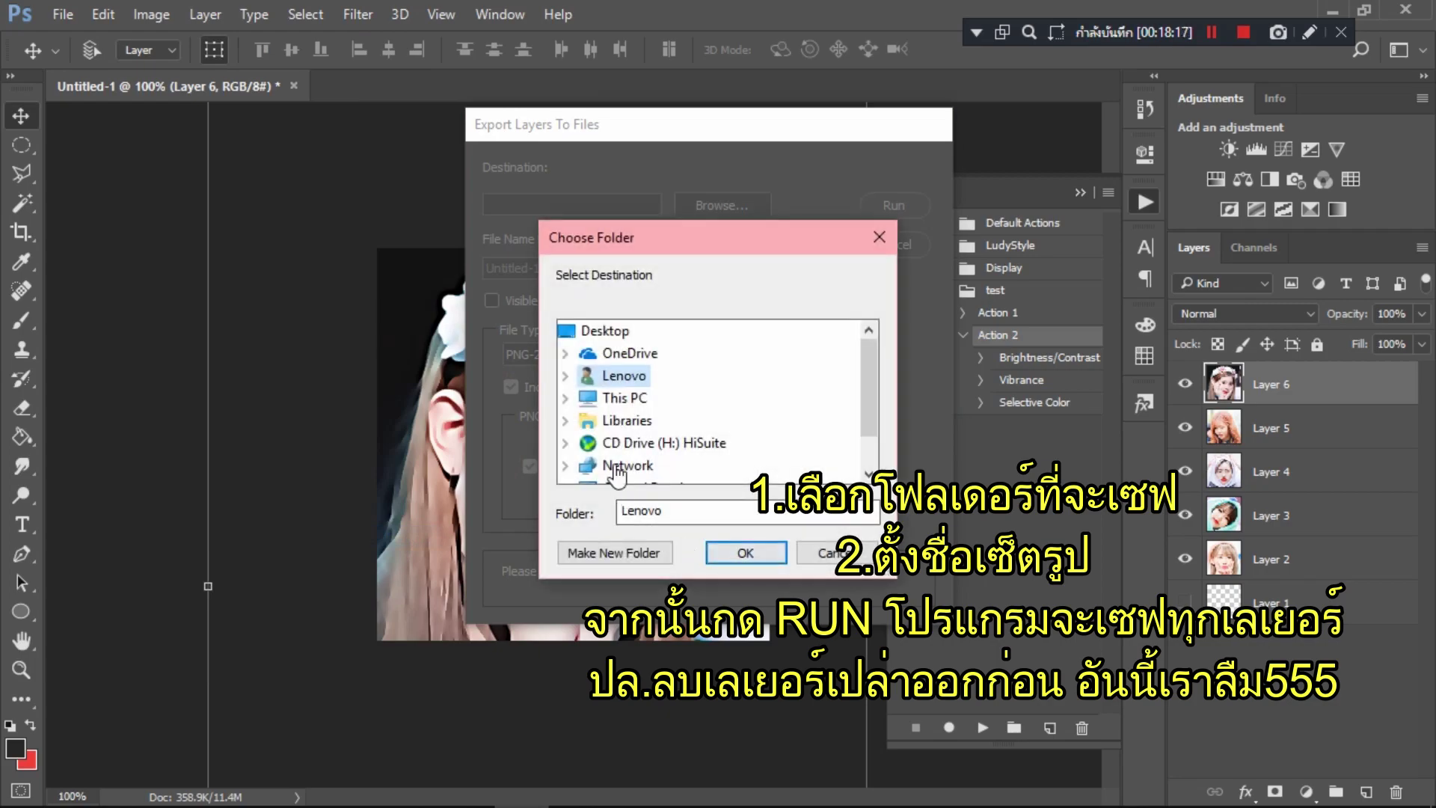
double_click(624, 397)
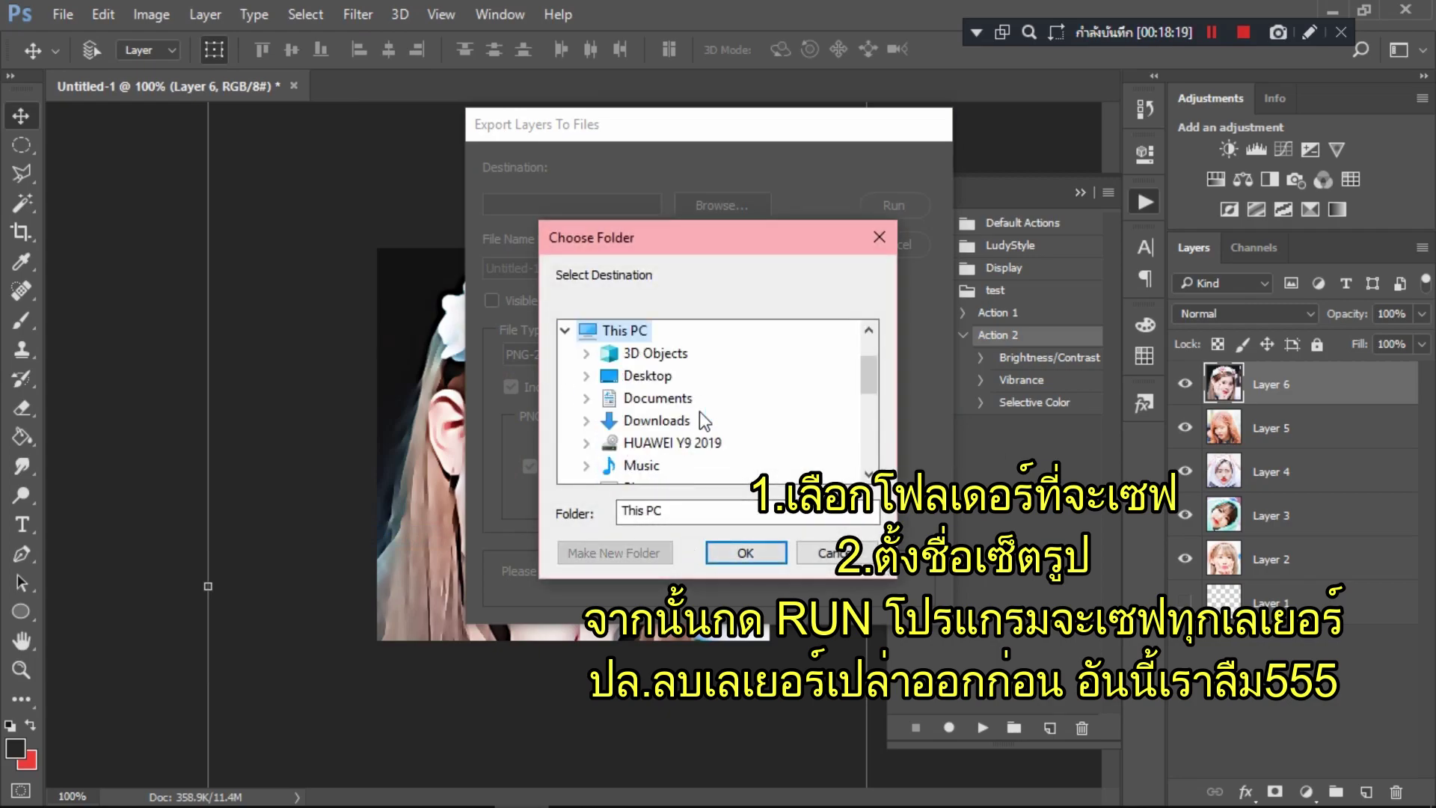
scroll(693, 406, down, 1)
scroll(673, 418, down, 2)
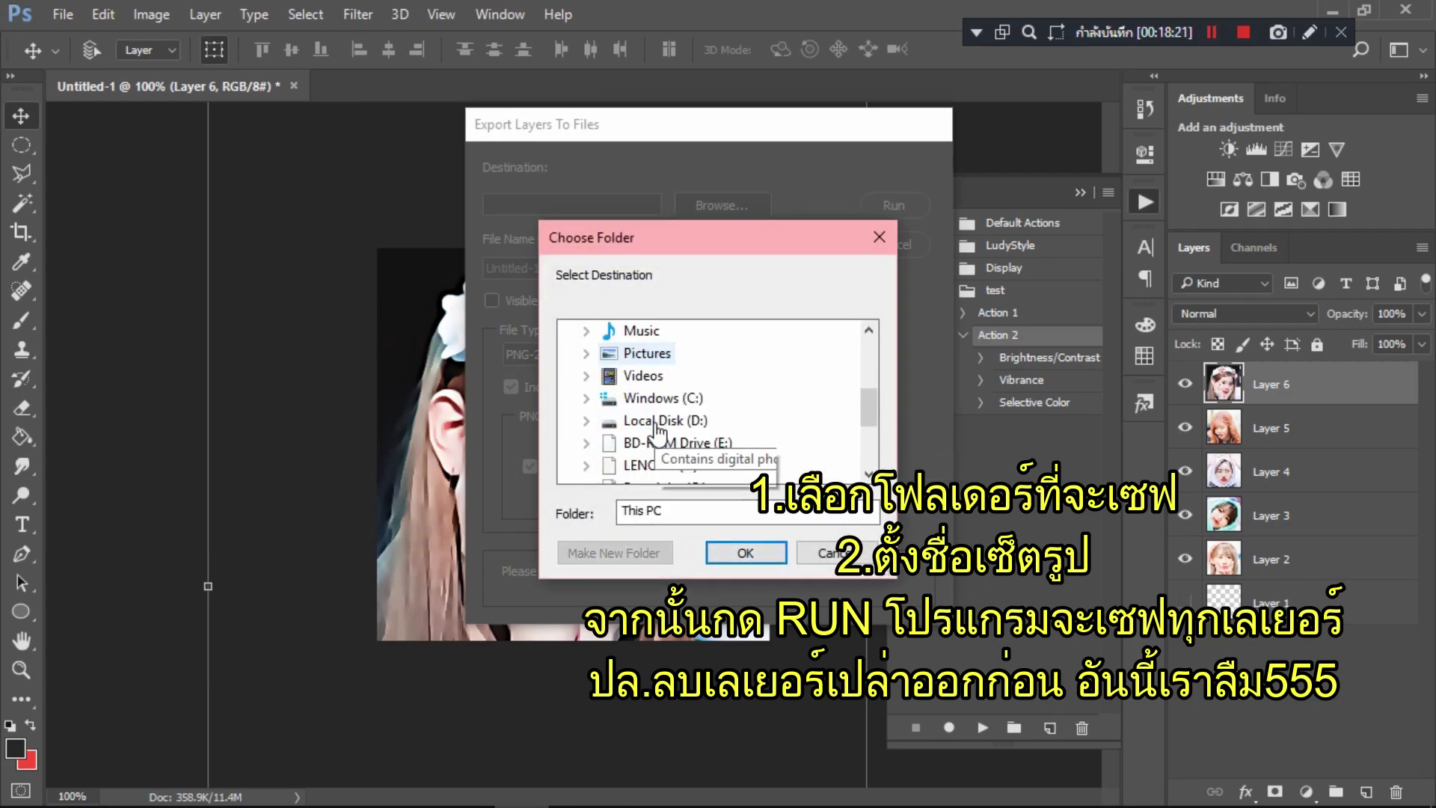
double_click(673, 421)
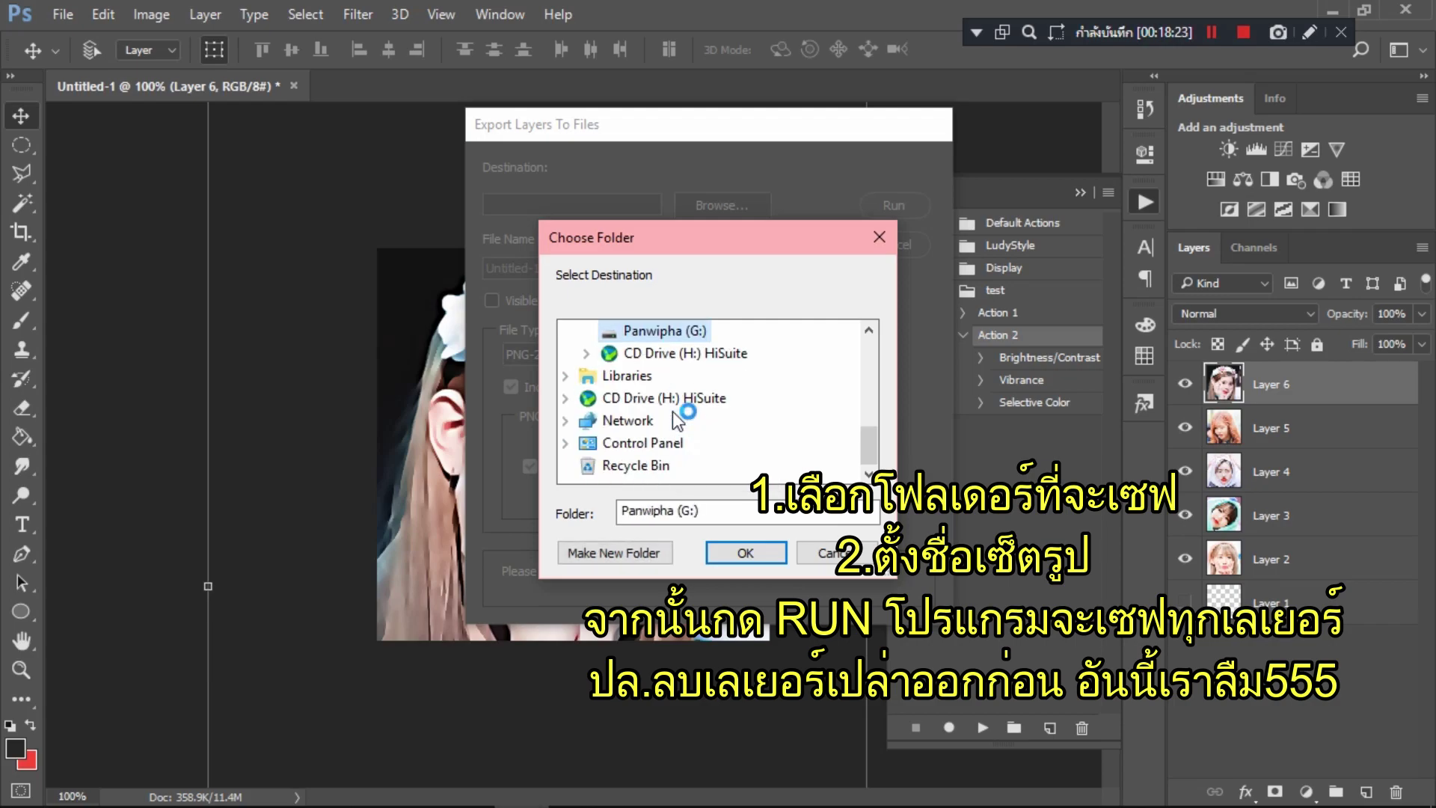
scroll(671, 411, down, 3)
scroll(671, 411, down, 4)
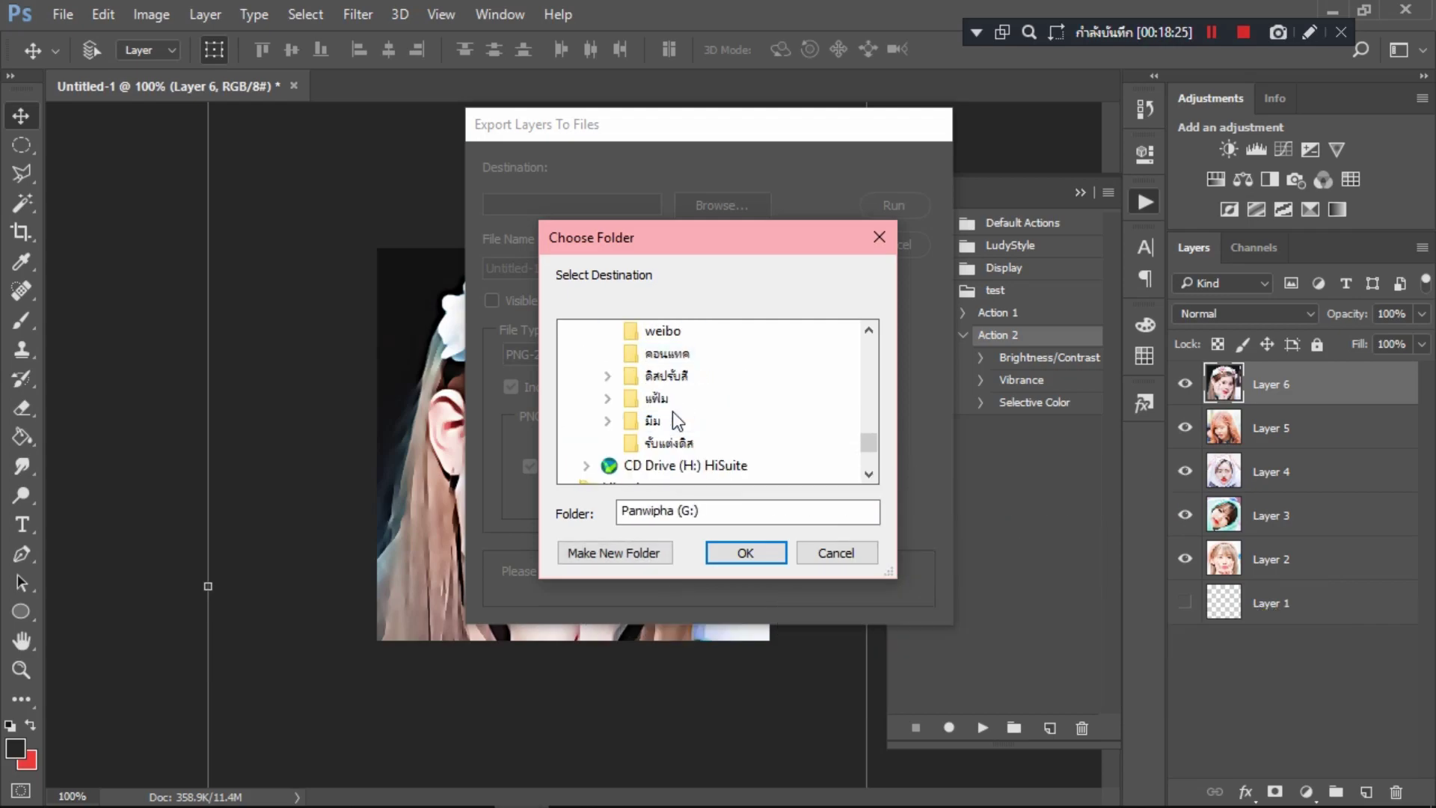
double_click(675, 376)
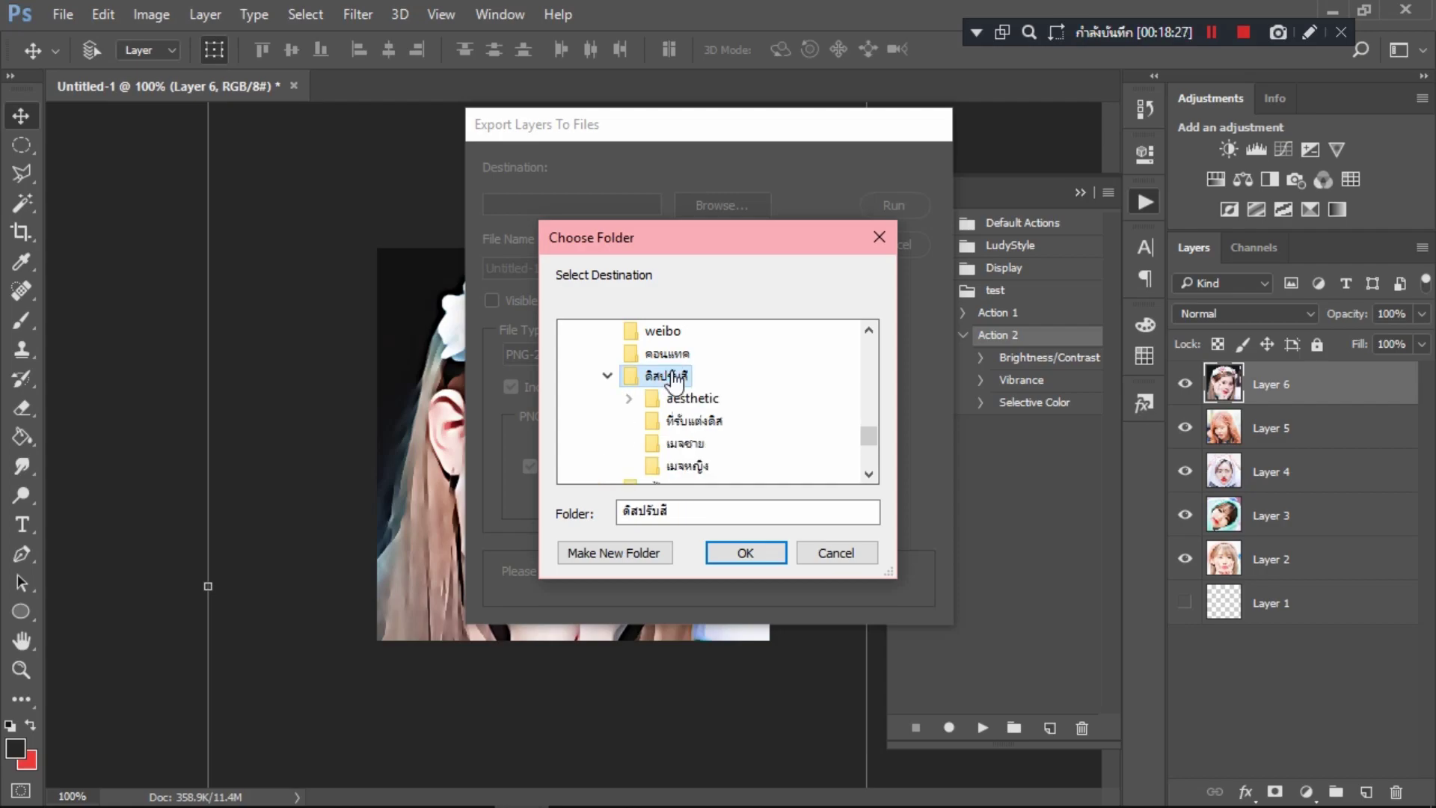
click(695, 467)
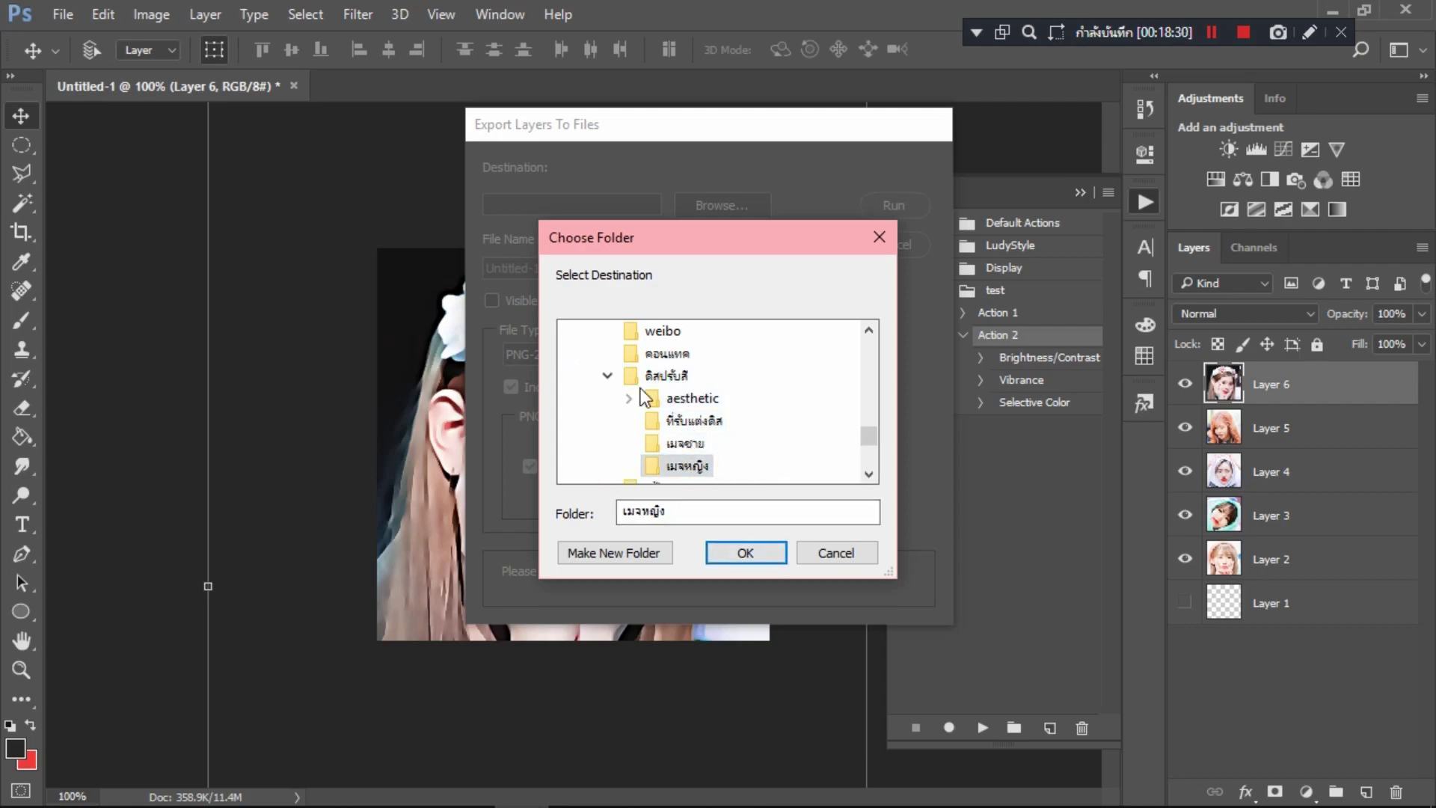
click(734, 561)
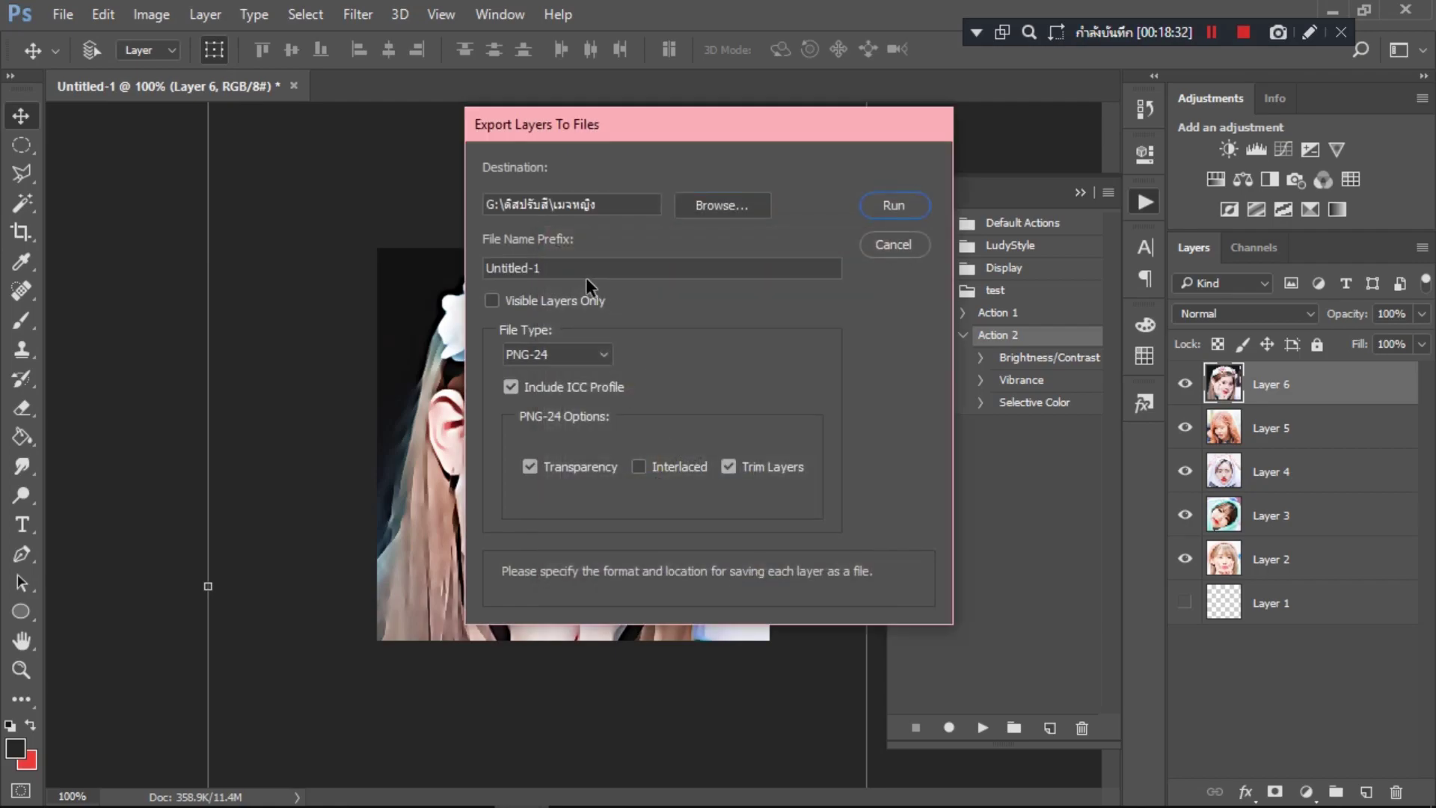
Step: Set the file name prefix to test and export all layers as PNG-24 files
triple_click(583, 268)
text(test)
click(893, 205)
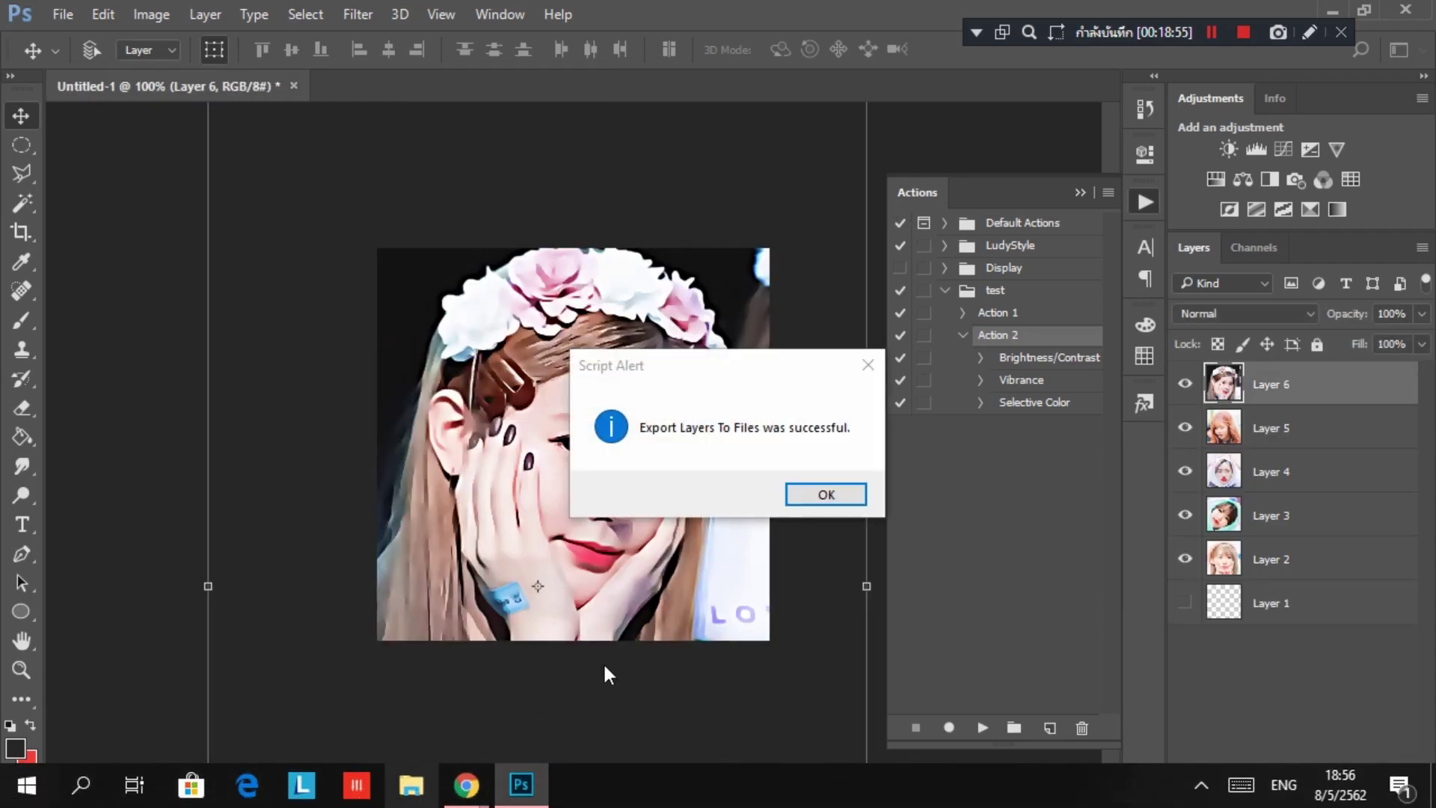
click(826, 495)
Step: Switch to File Explorer and open the export destination folder G:\ดิสปรับสี\เมจหญิง
click(411, 785)
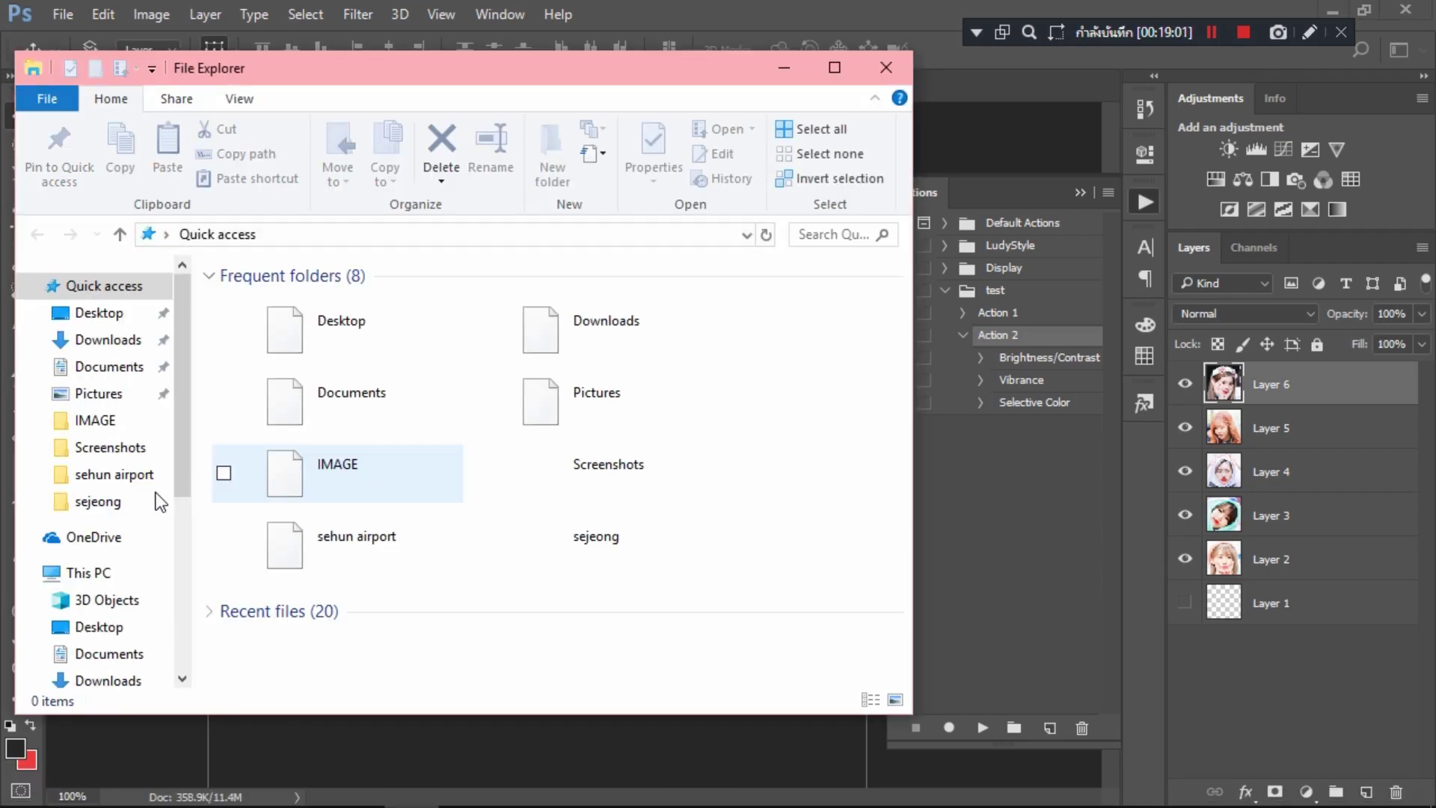
scroll(105, 421, down, 4)
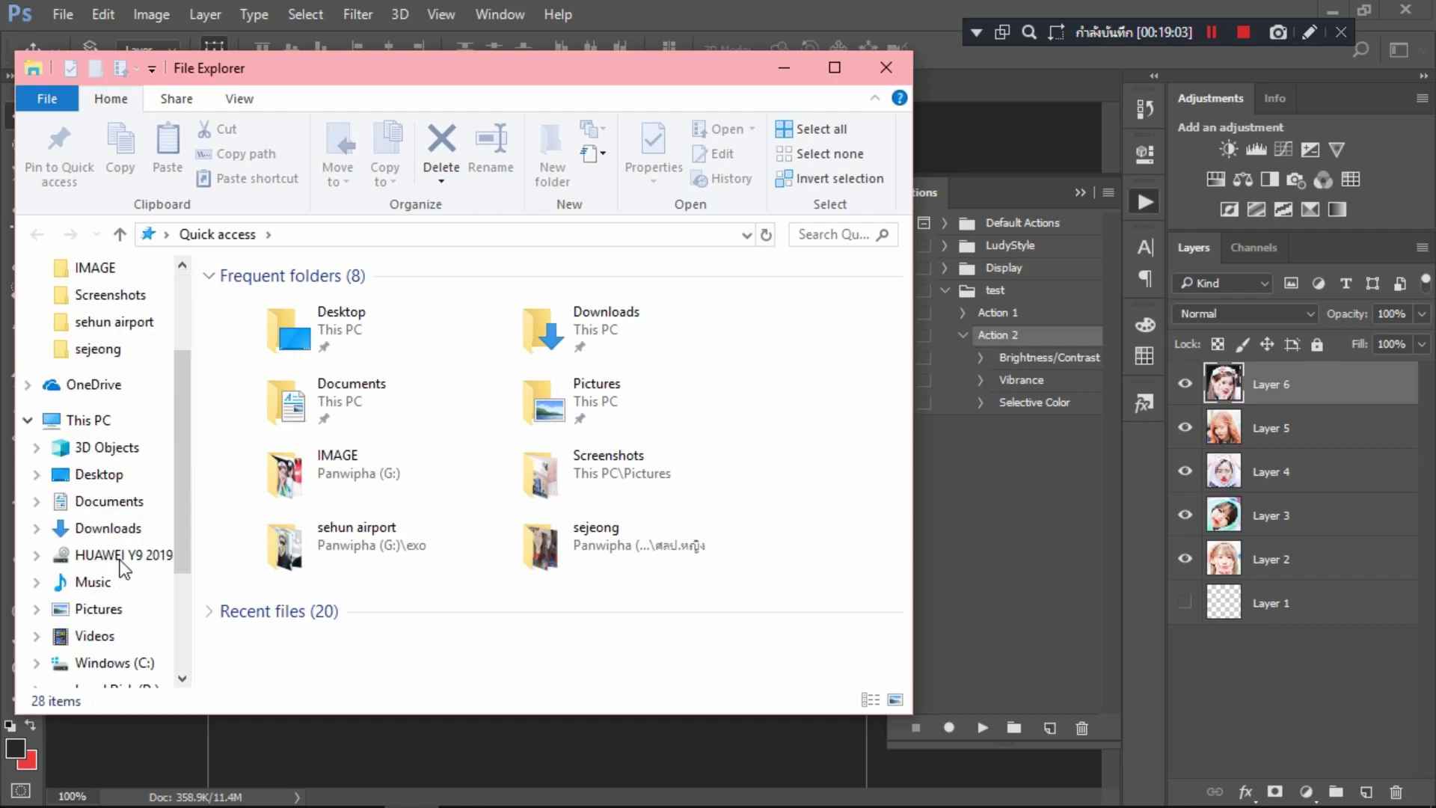
click(119, 564)
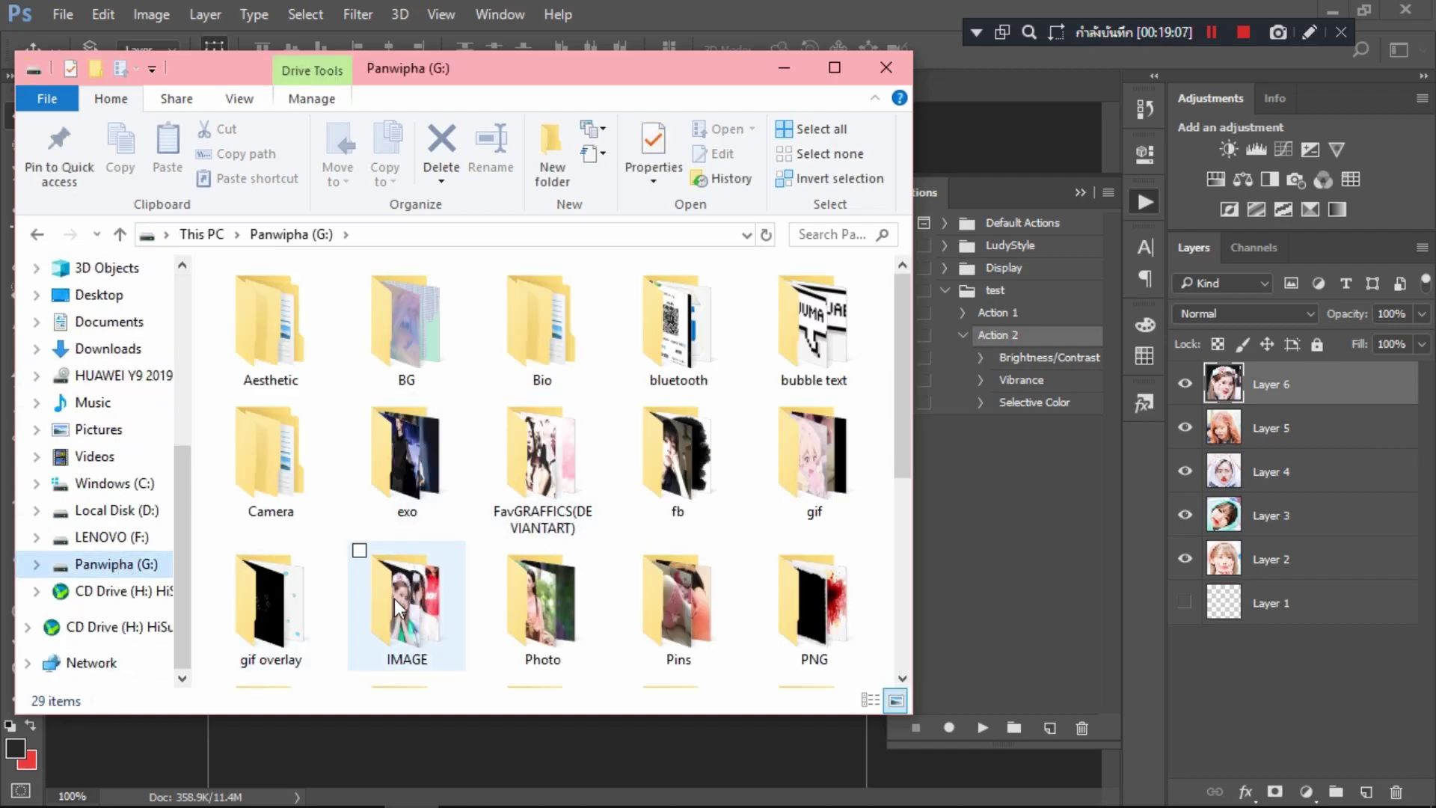
scroll(563, 598, down, 1)
scroll(563, 598, down, 4)
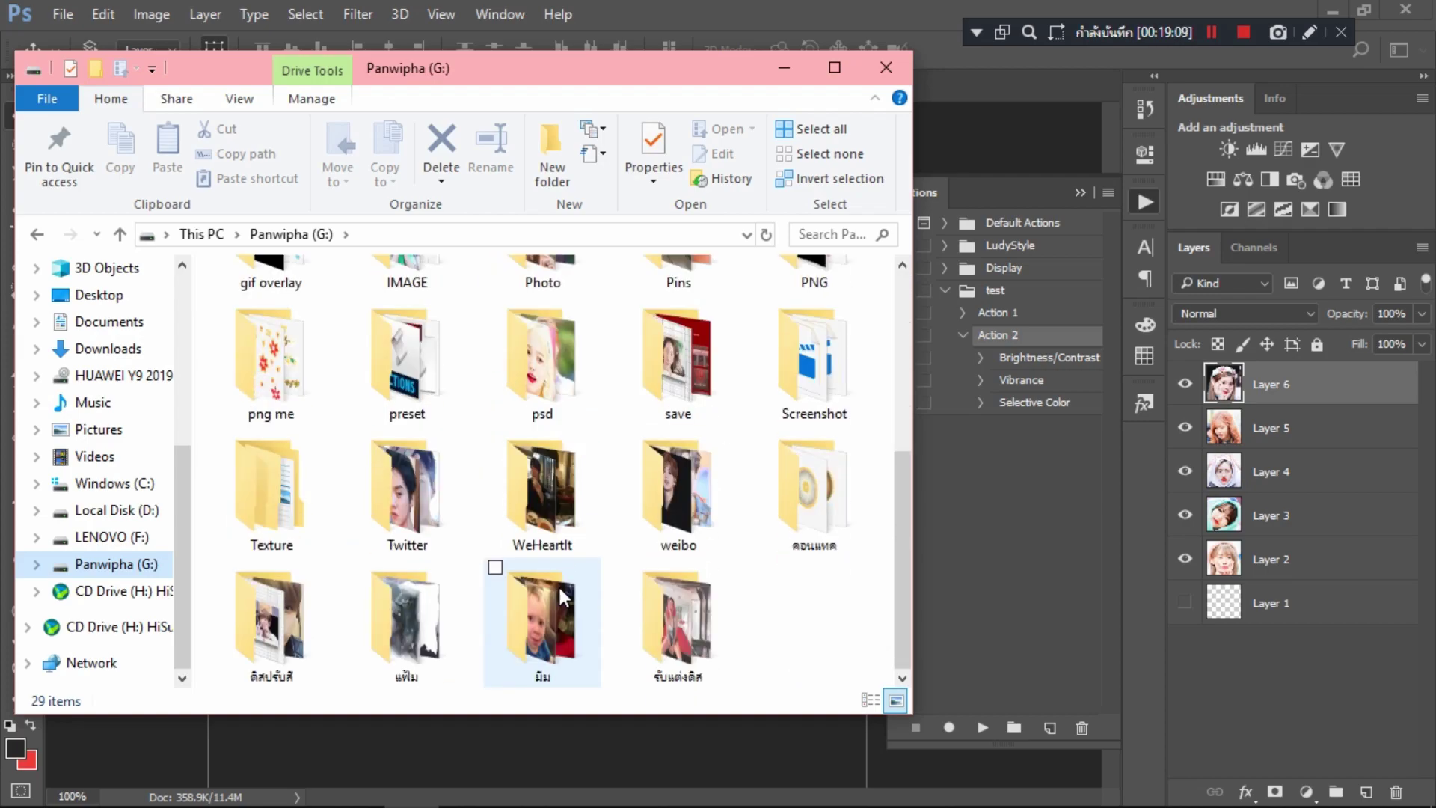
click(251, 639)
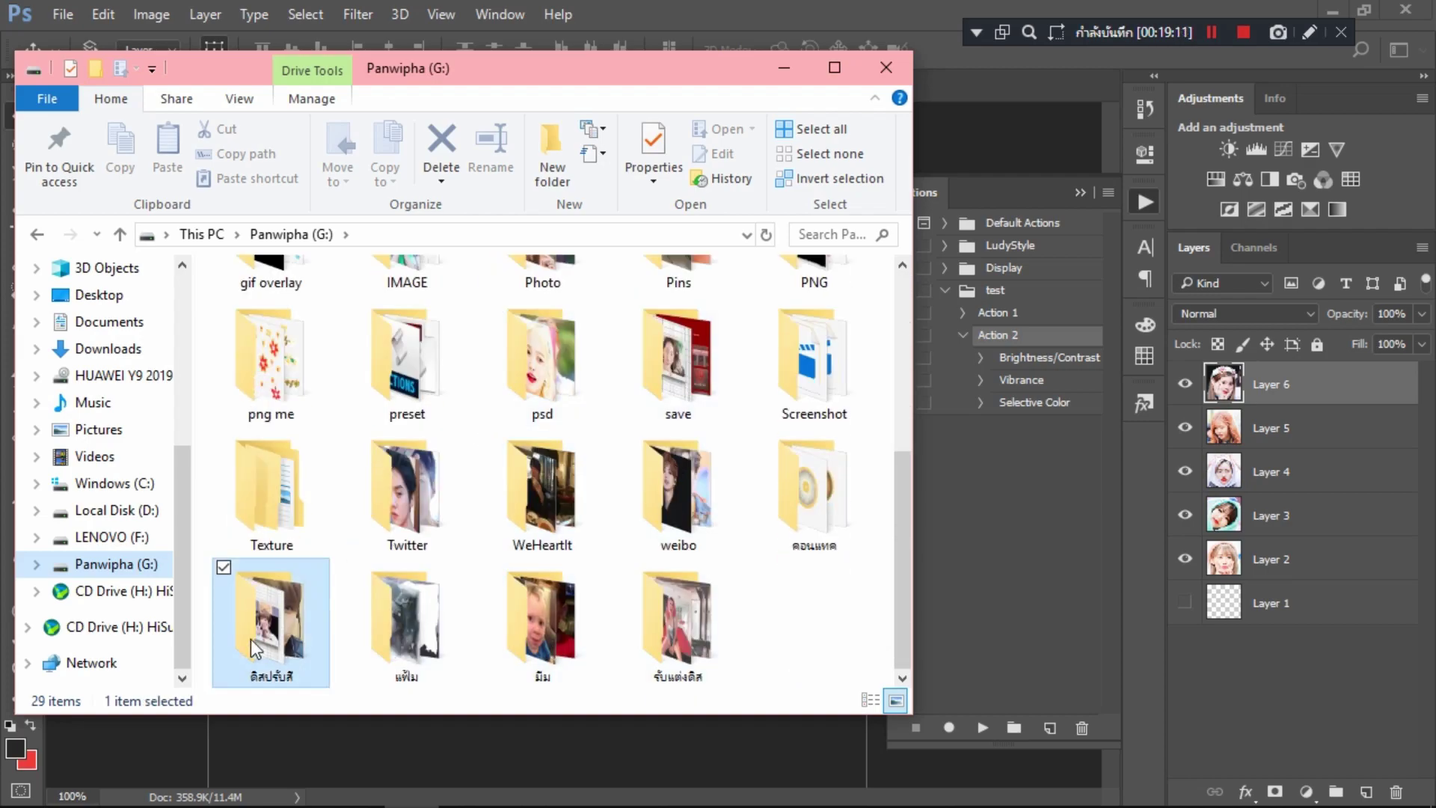
double_click(250, 638)
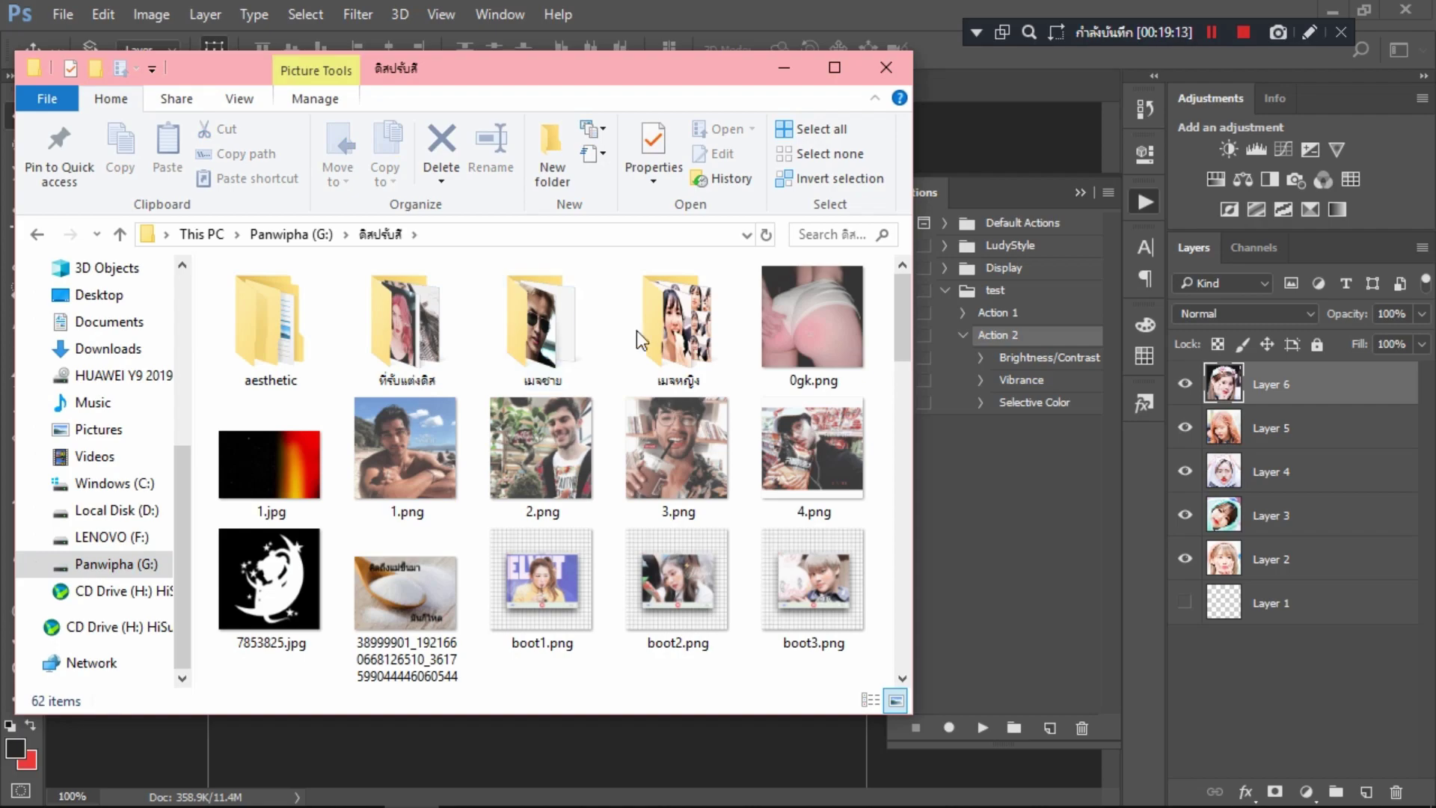
double_click(649, 333)
Step: Find the exported test files and delete the black image test_0005_Layer-1.png
scroll(499, 567, down, 15)
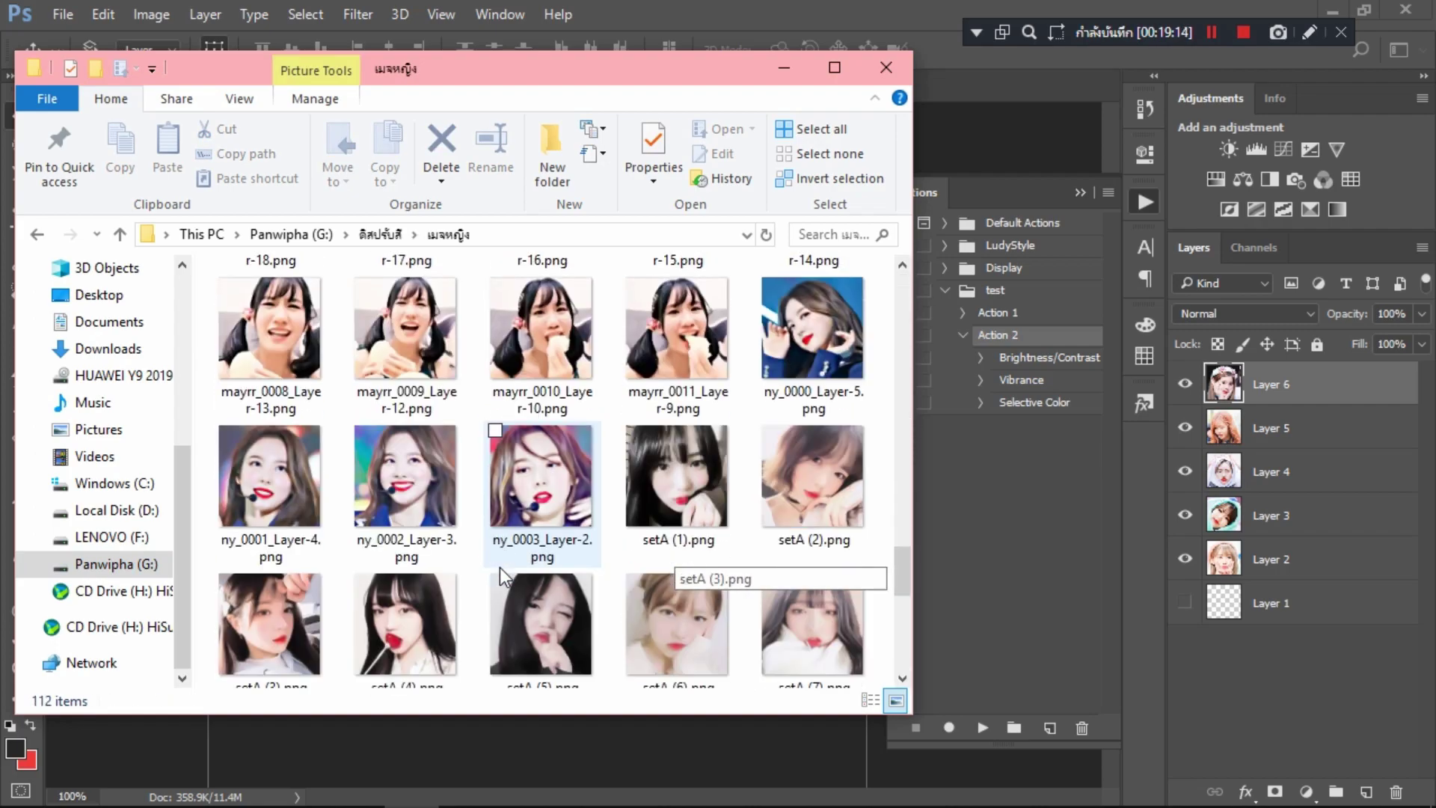
scroll(499, 567, down, 1)
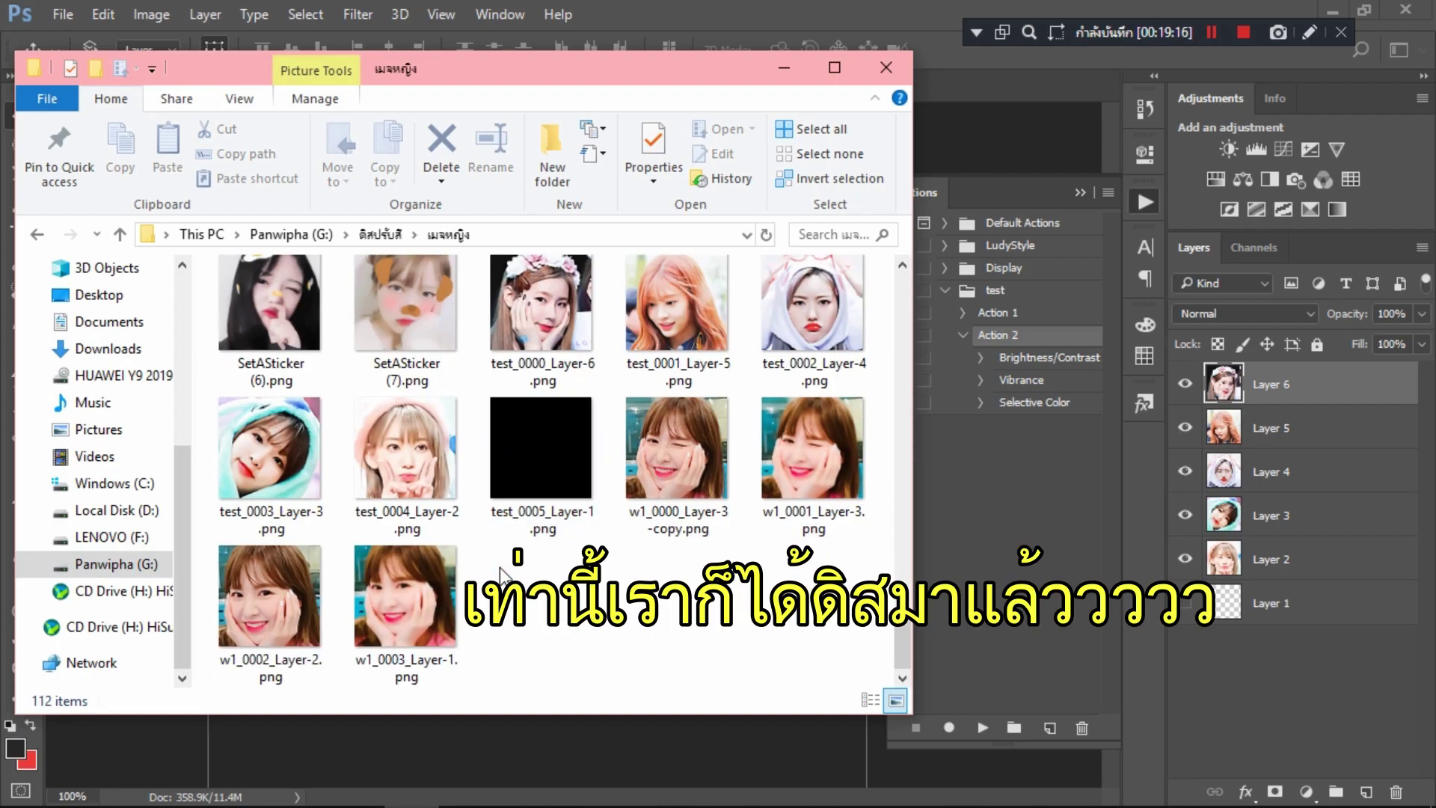
click(565, 493)
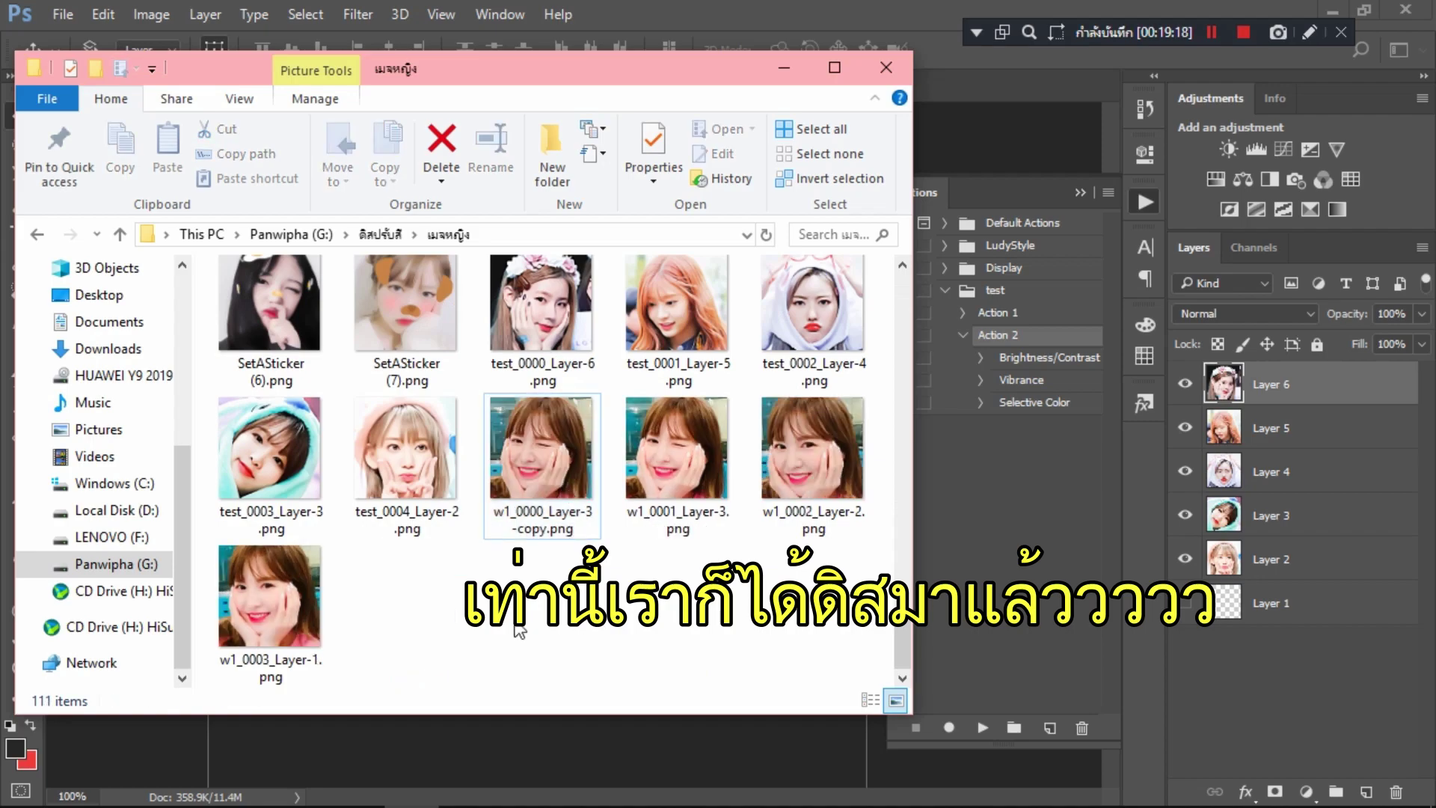
Step: Select the five exported portraits from test_0000_Layer-6.png through test_0004_Layer-2.png
scroll(658, 396, up, 1)
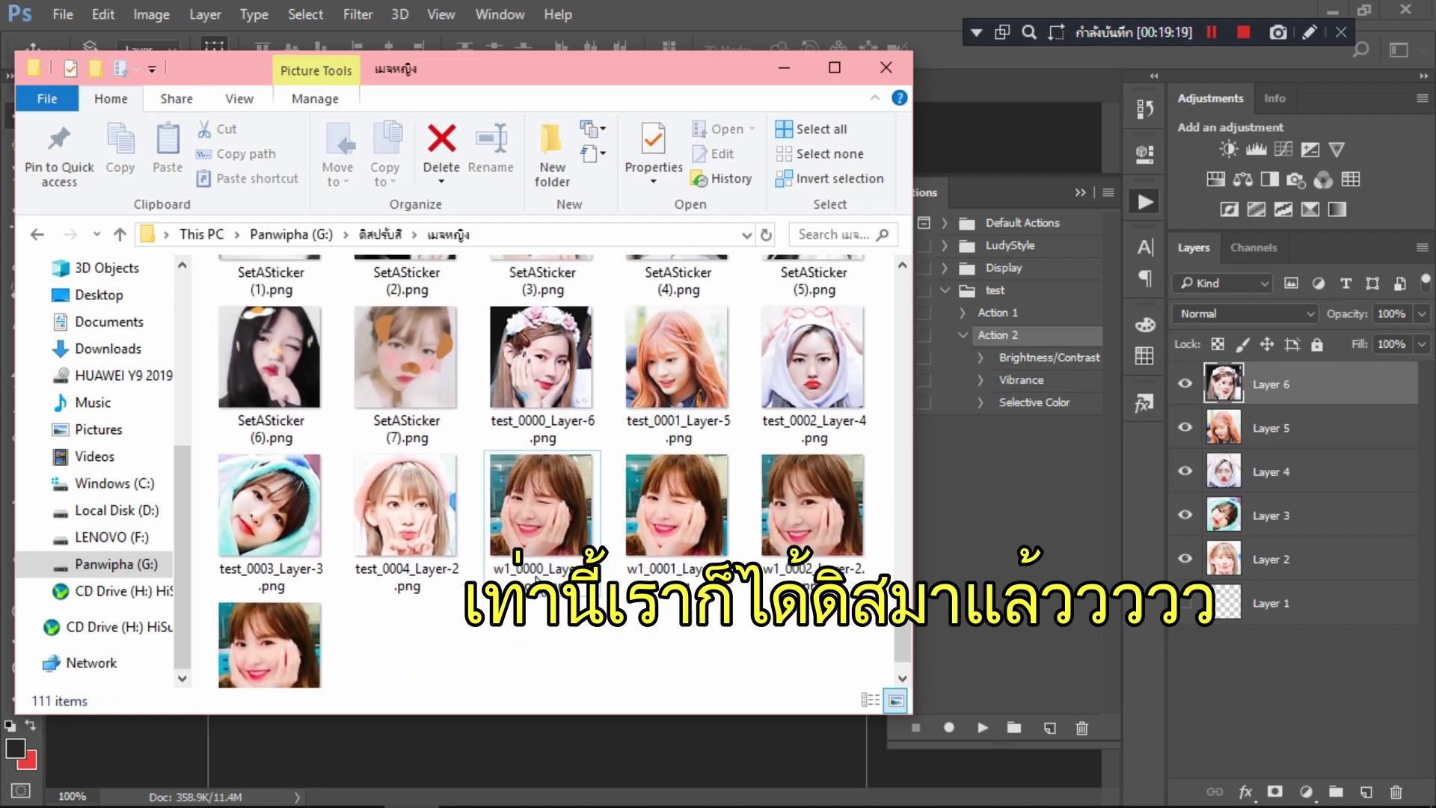
click(563, 369)
shift+click(402, 510)
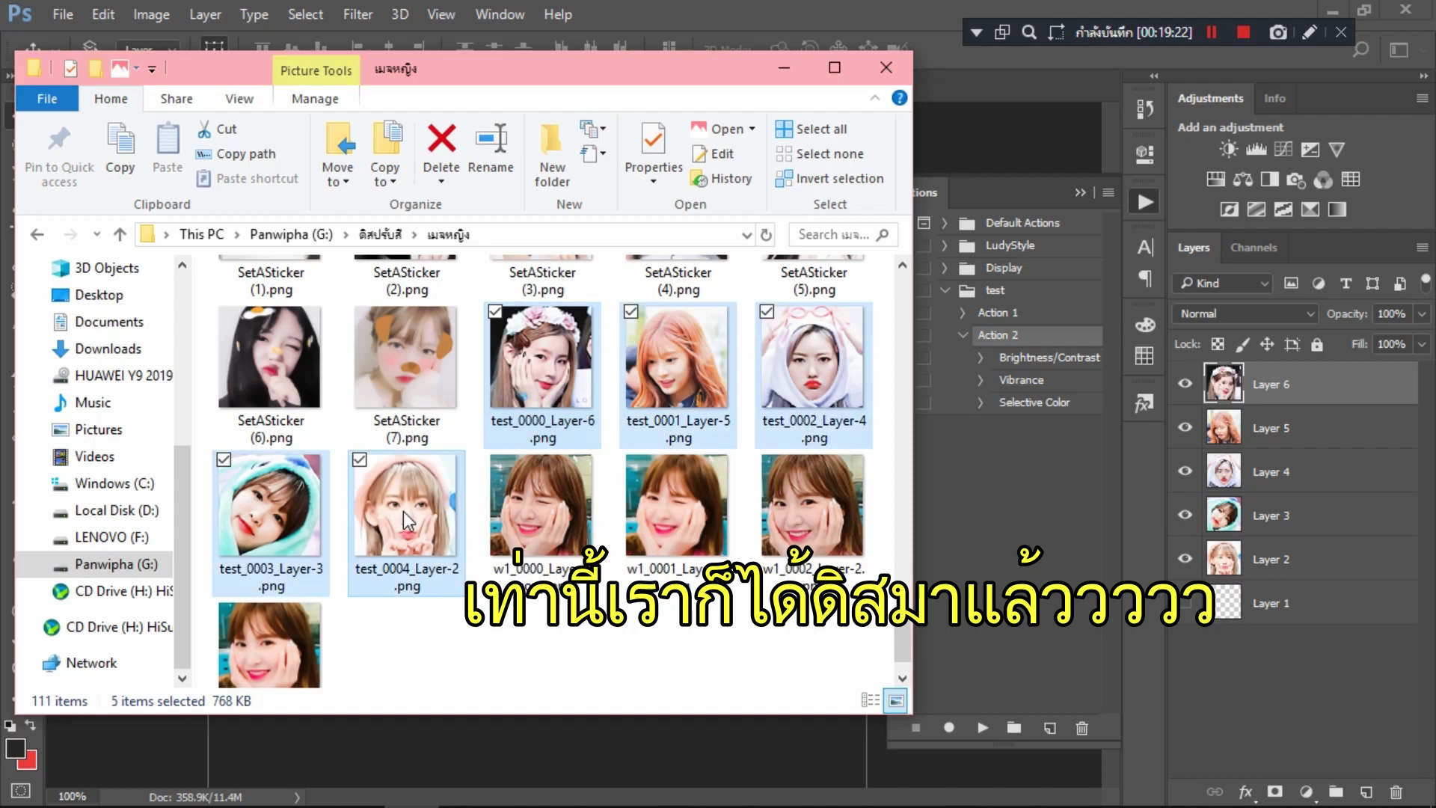